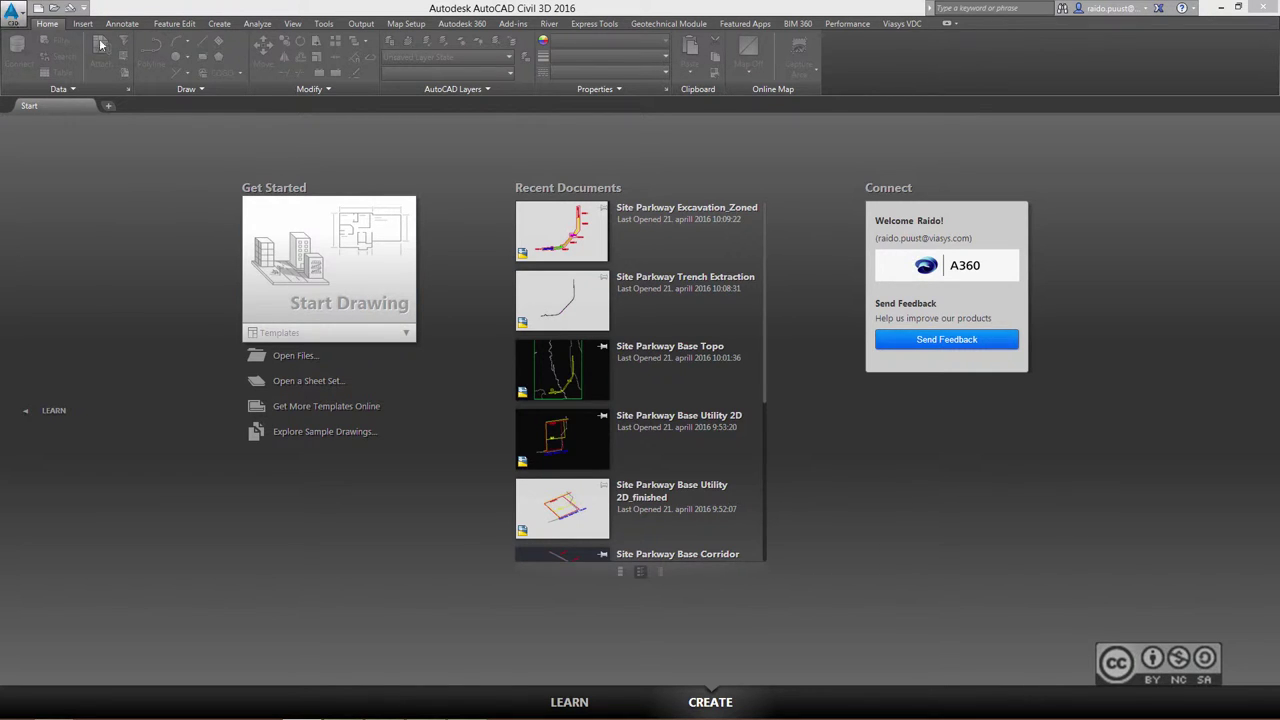
Step: Create Drawing2 from _AutoCAD Civil 3D (Metric) NCS.dwt and set its coordinate system to U4-35N
click(38, 8)
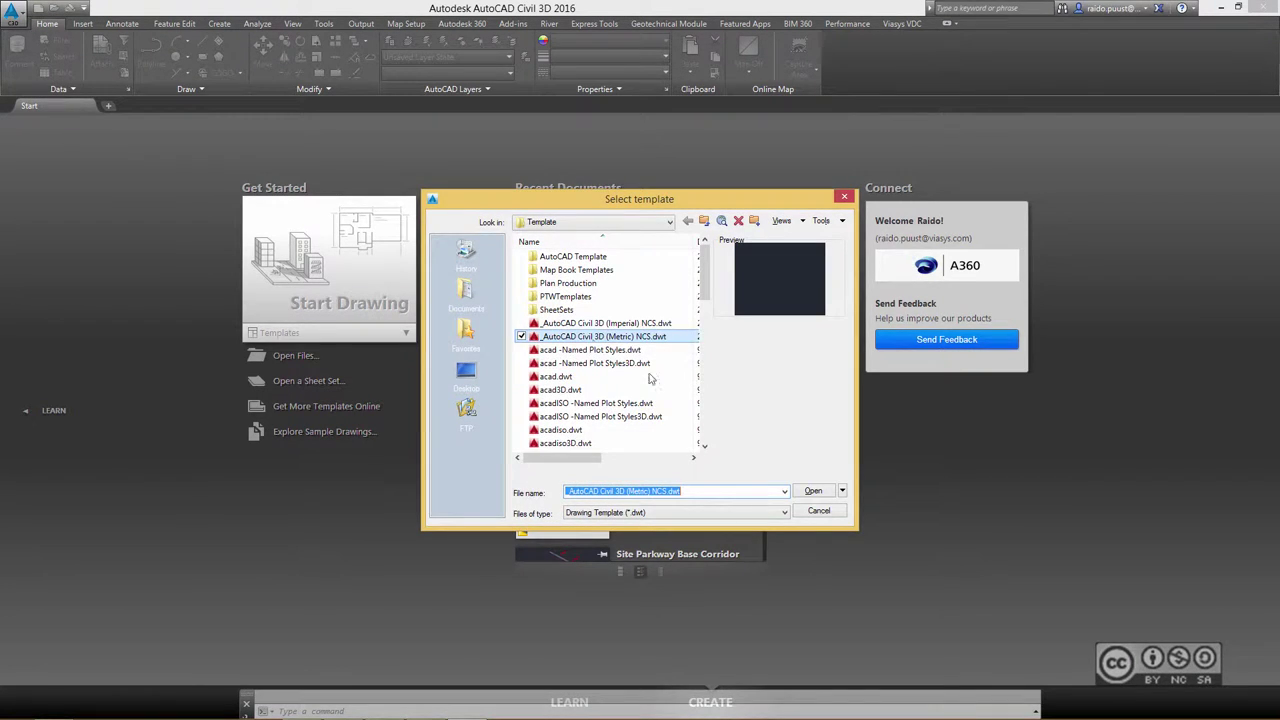
click(811, 489)
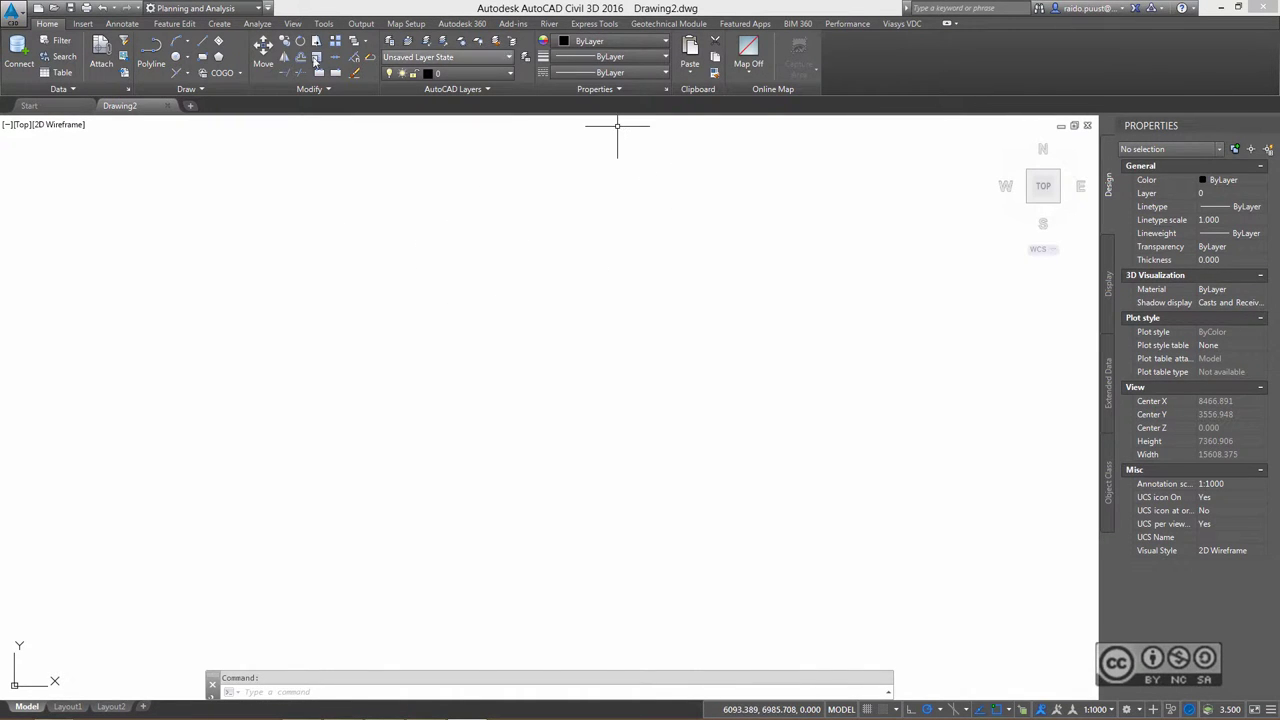
click(199, 285)
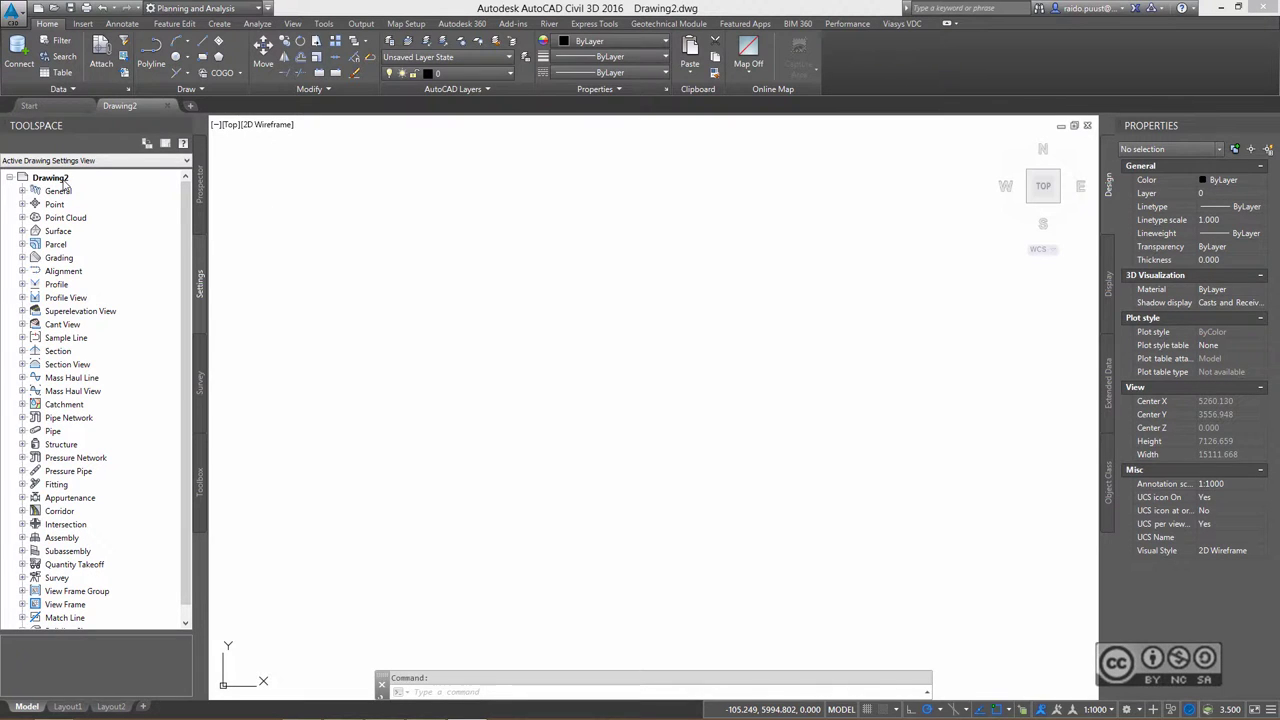
double_click(60, 180)
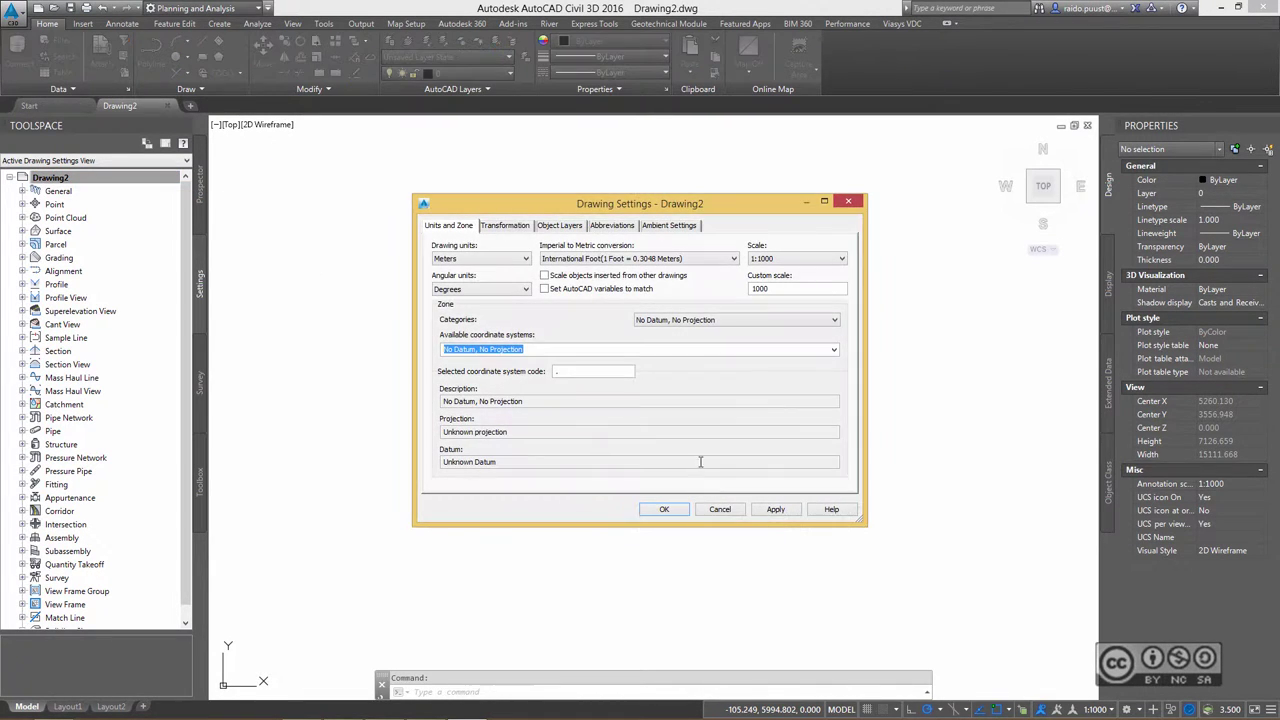
text(UTM)
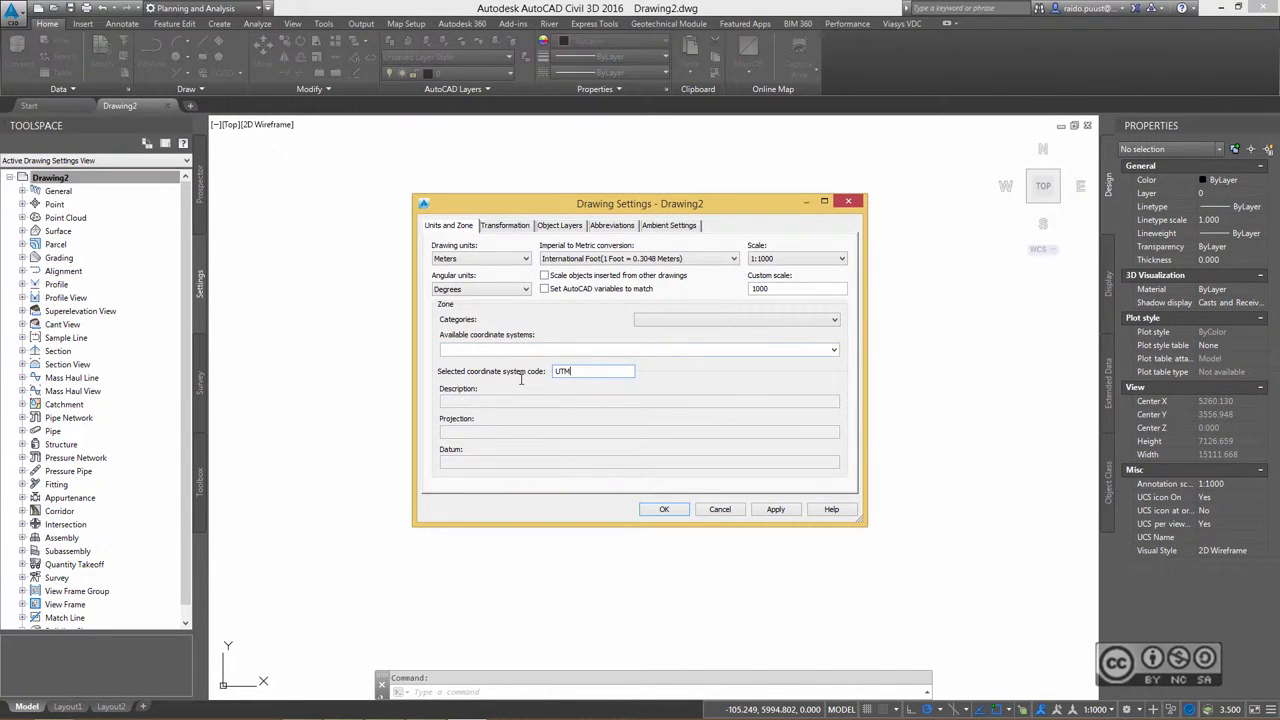
text(4-35N)
key(Return)
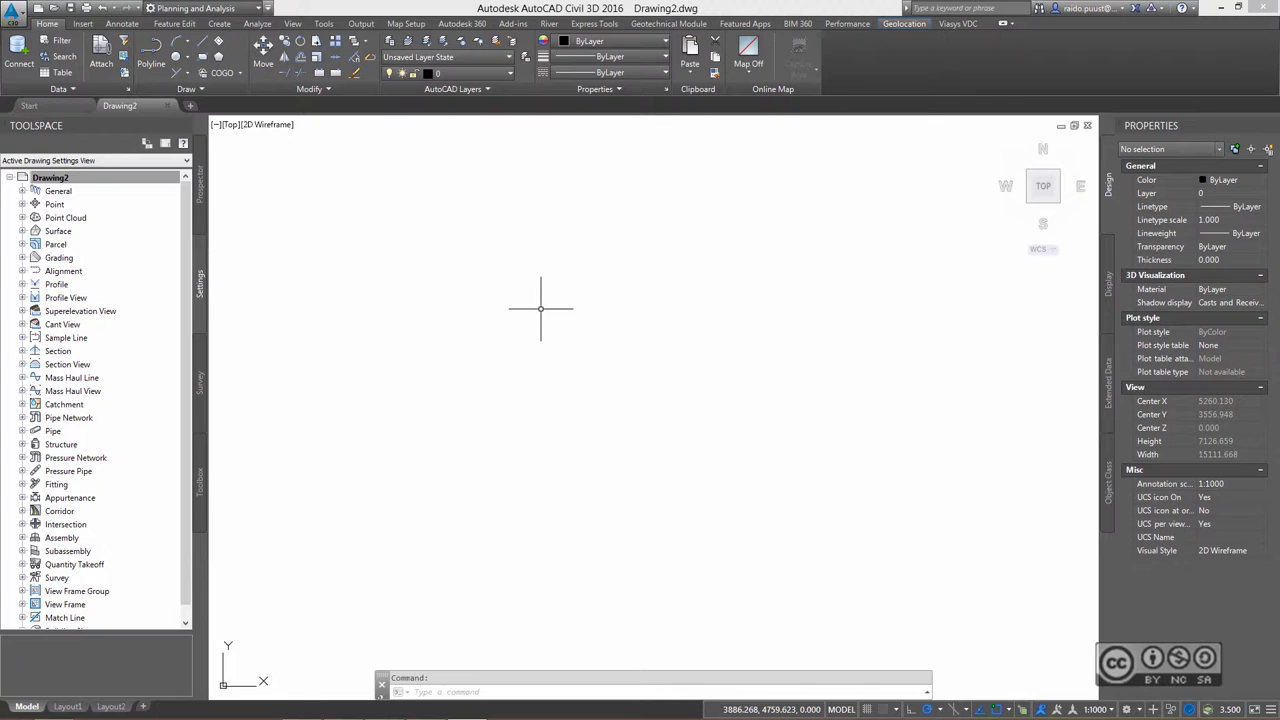
key(ctrl+shift+h)
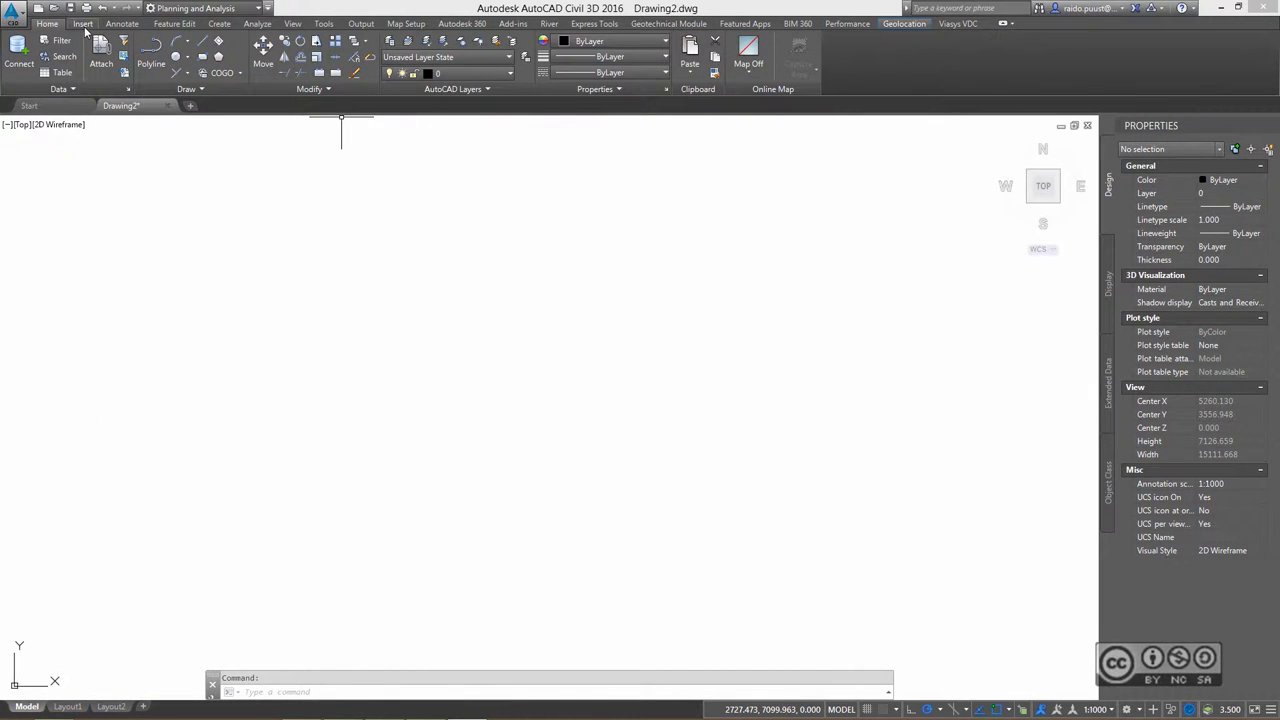
Step: Import every JP2 tile from JPEG_HIGHRES as georeferenced images, using the All Images file type
click(84, 25)
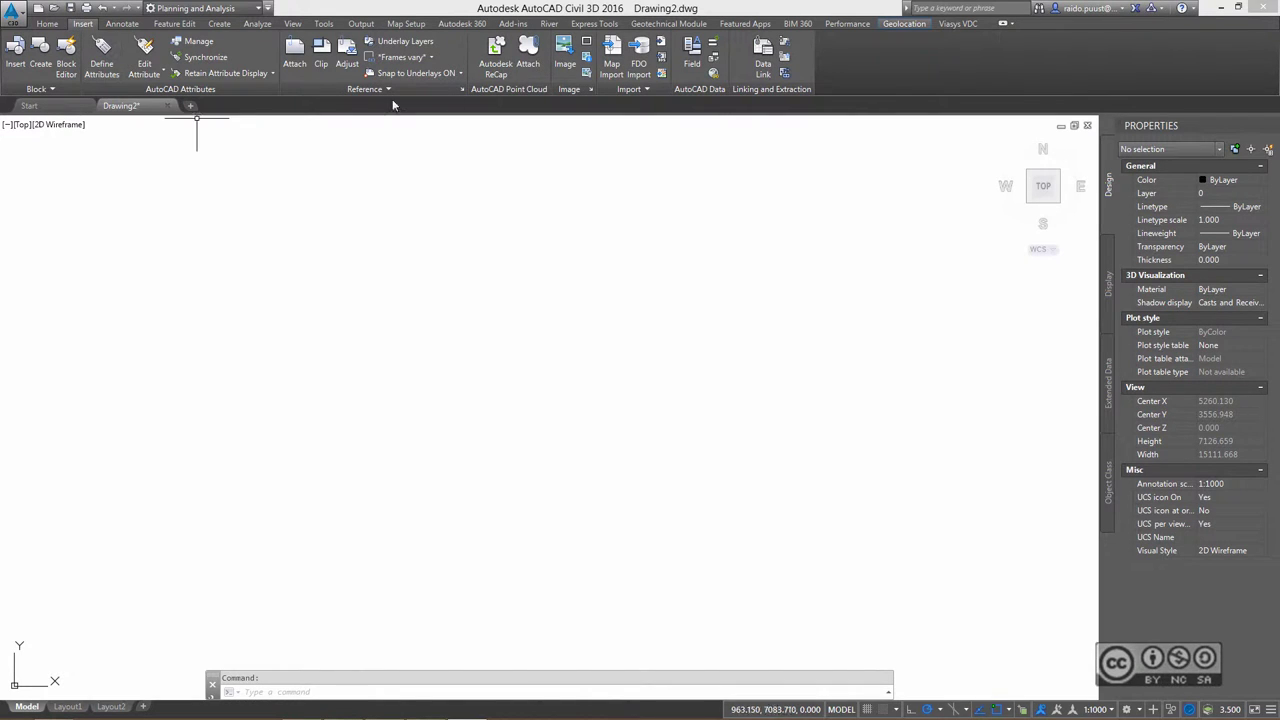
click(565, 55)
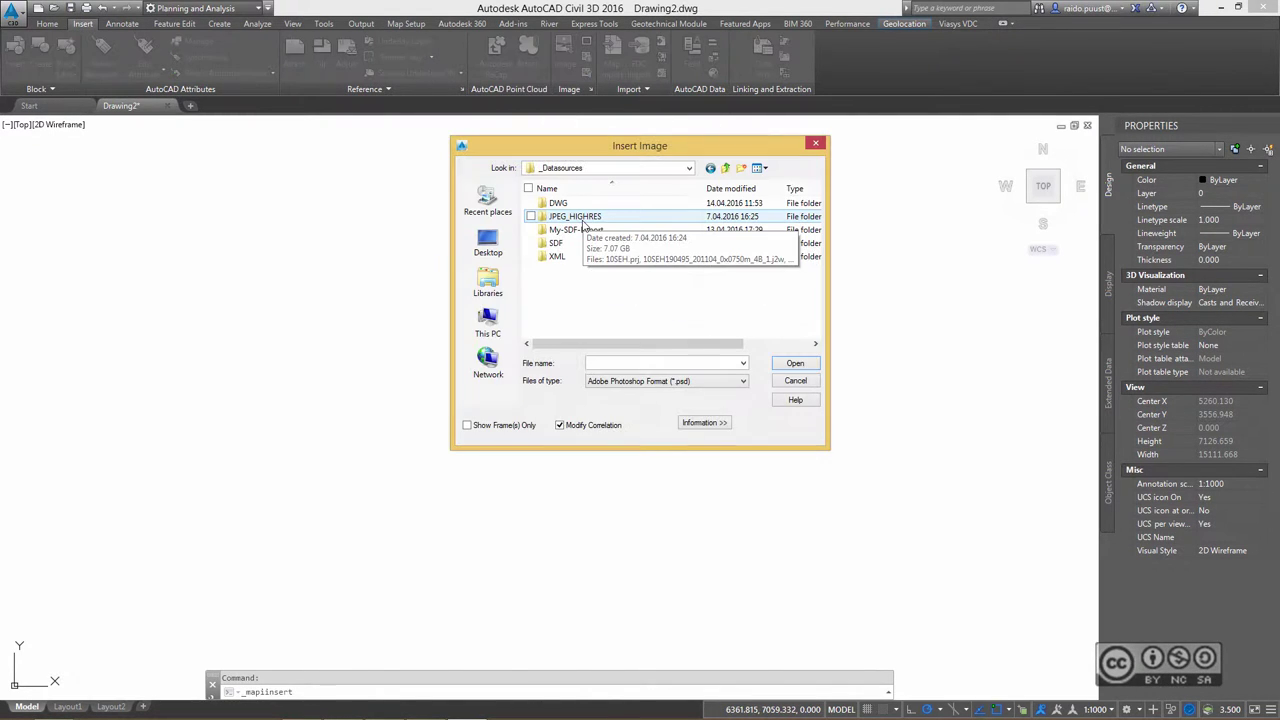
double_click(575, 216)
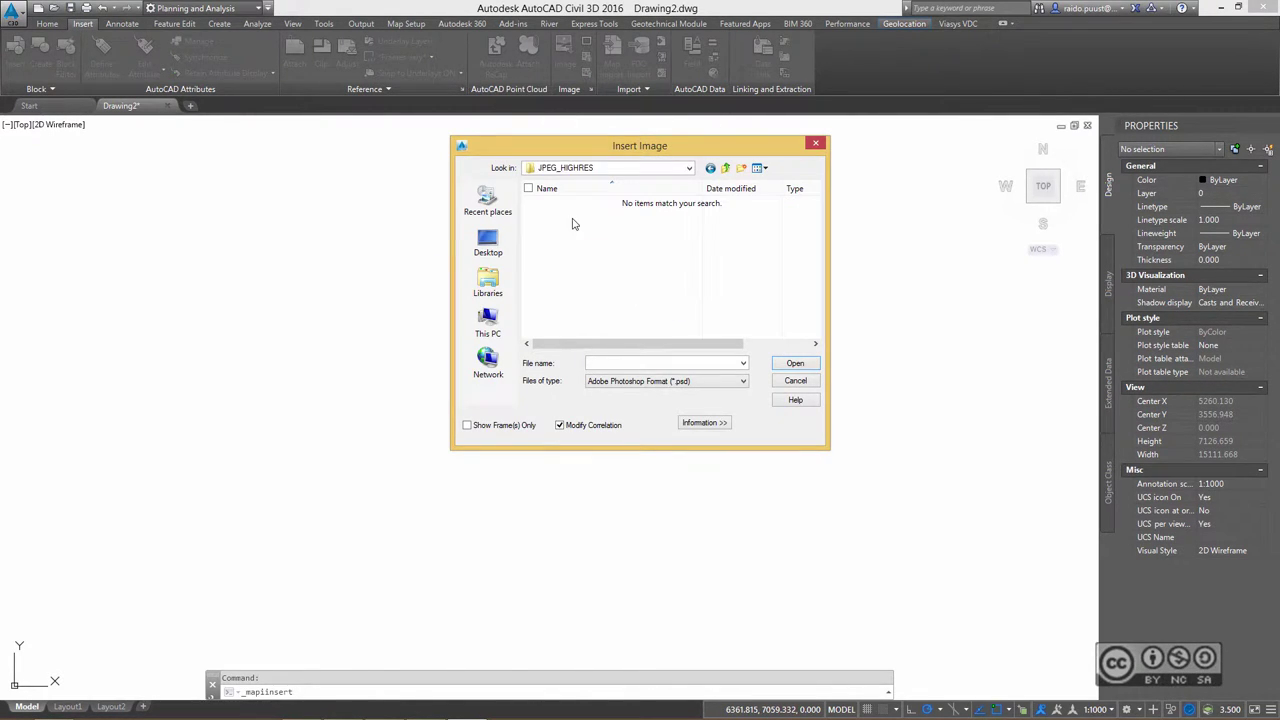
click(650, 384)
click(651, 393)
click(529, 188)
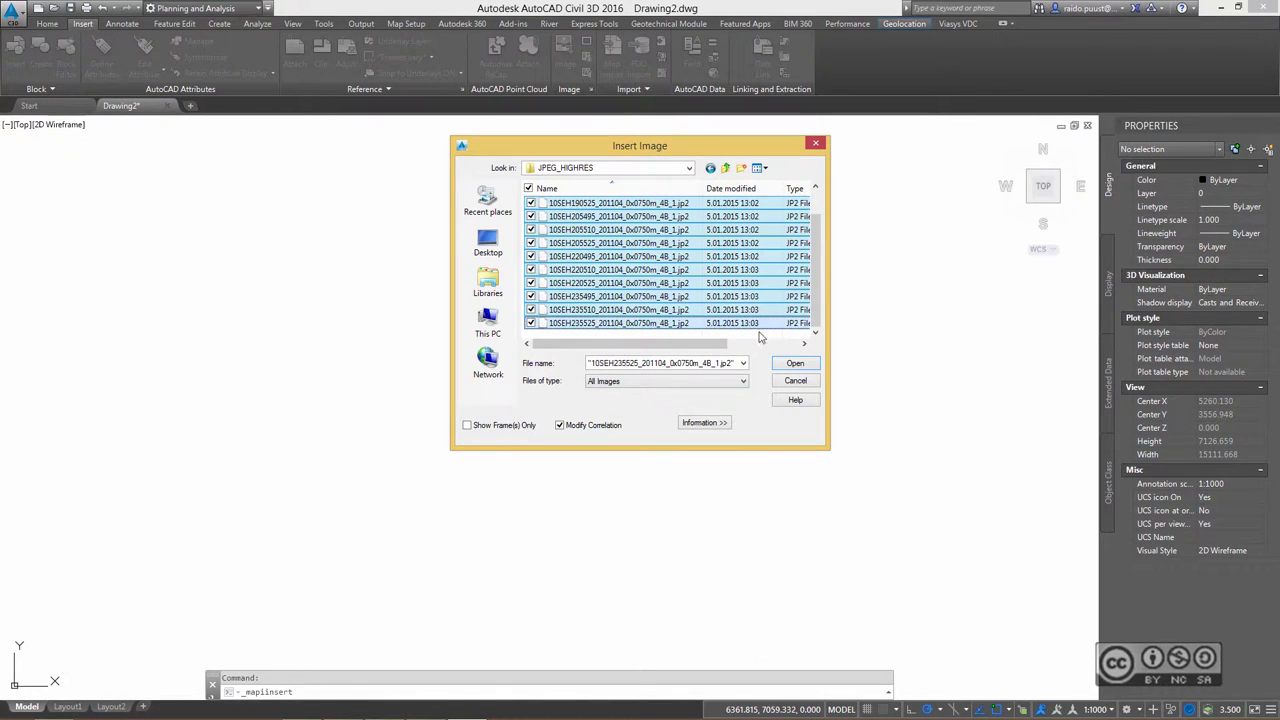
click(801, 366)
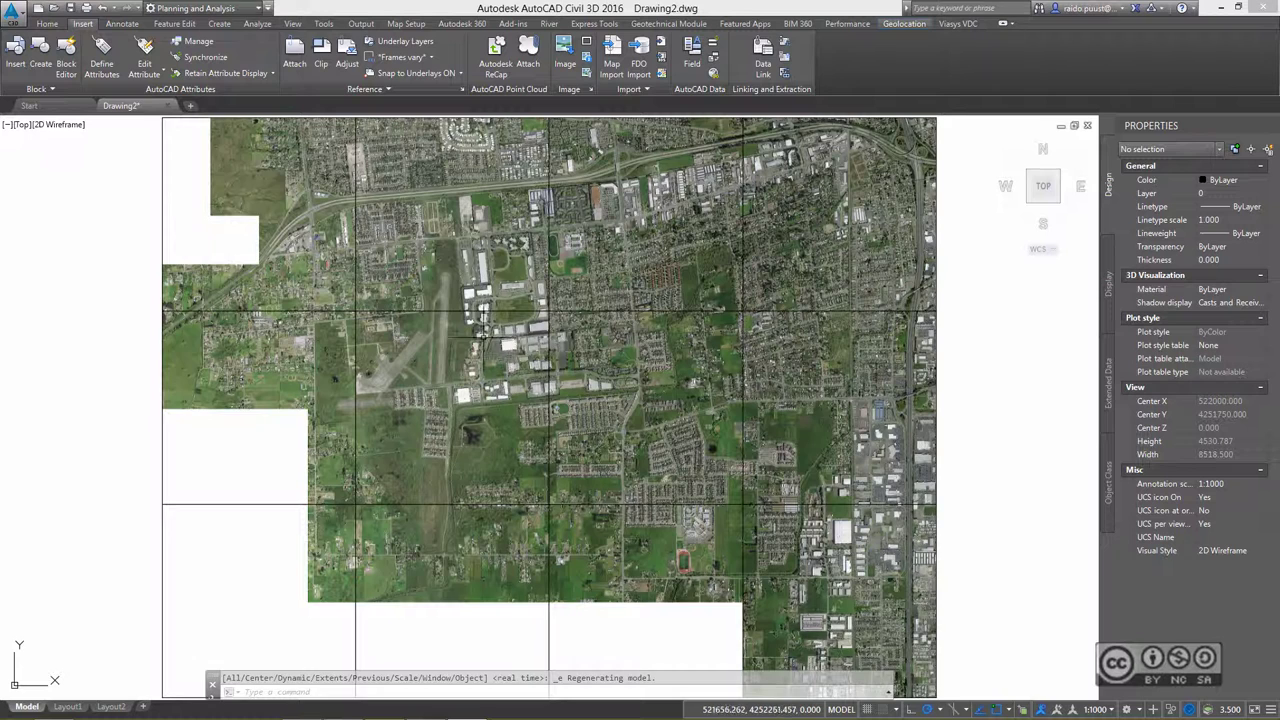
scroll(488, 362, down, 2)
middle_drag(614, 366, 645, 364)
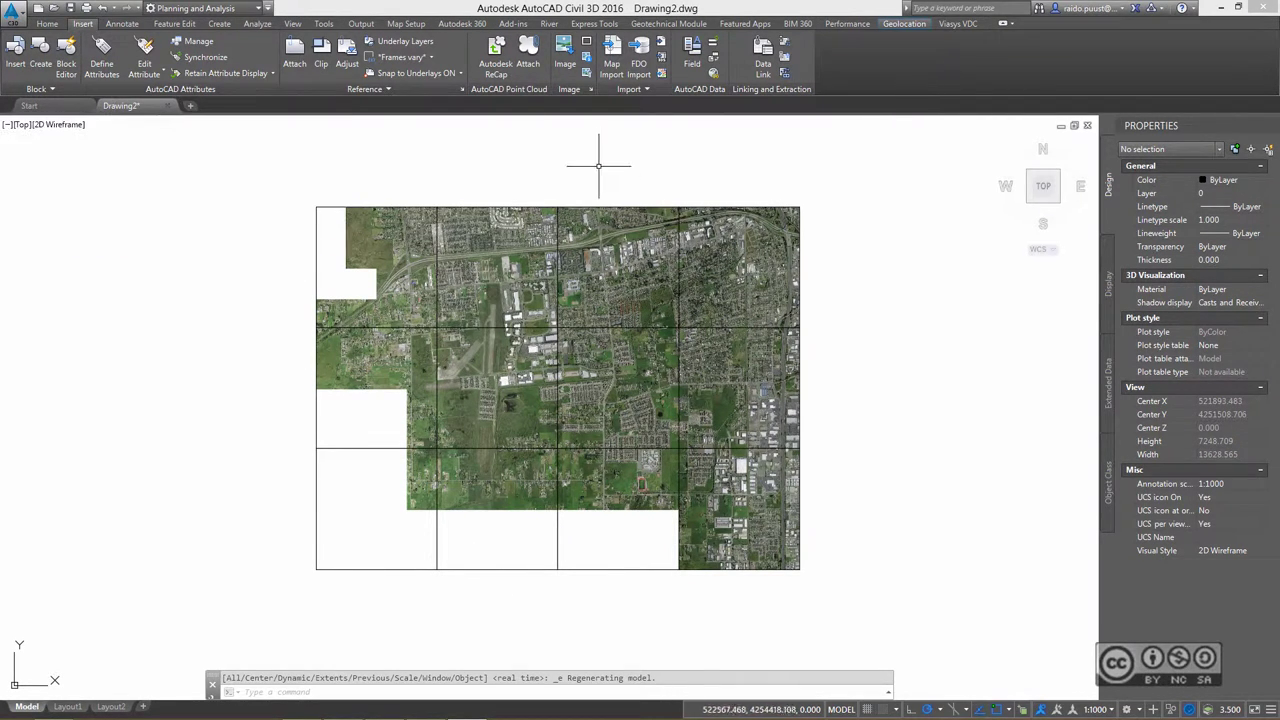
middle_drag(634, 186, 640, 203)
scroll(531, 401, up, 2)
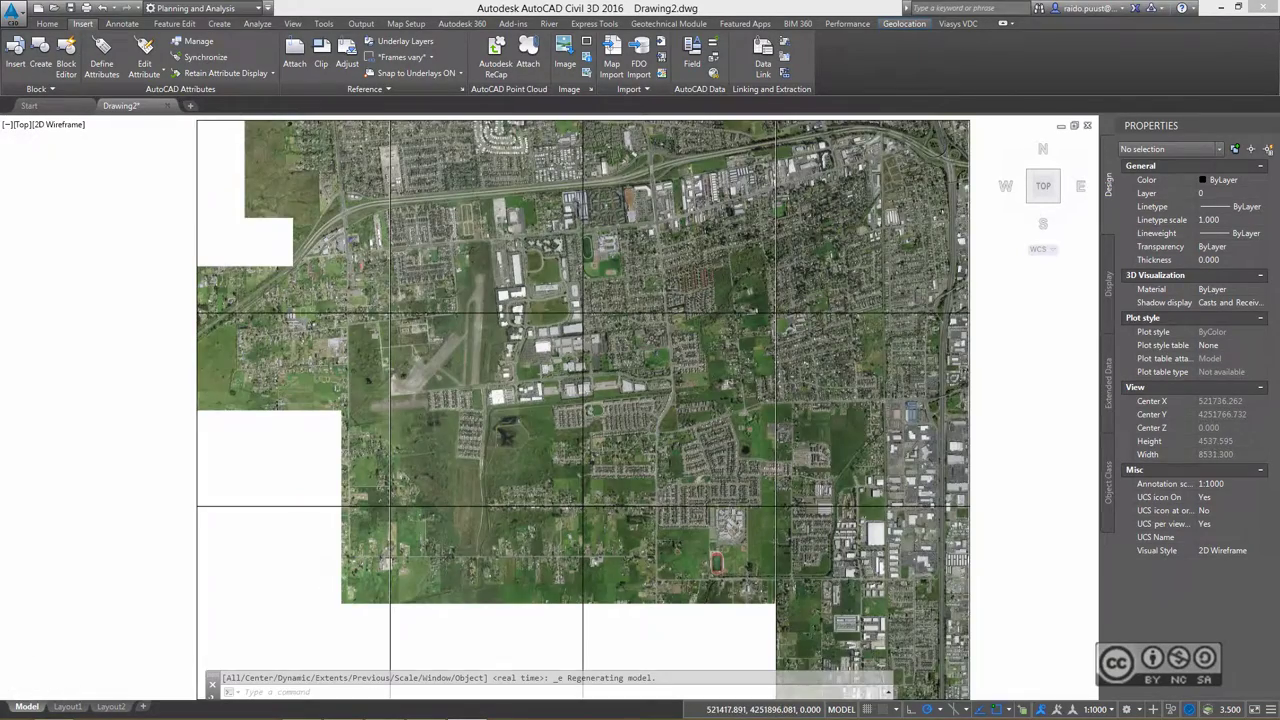
scroll(510, 391, up, 2)
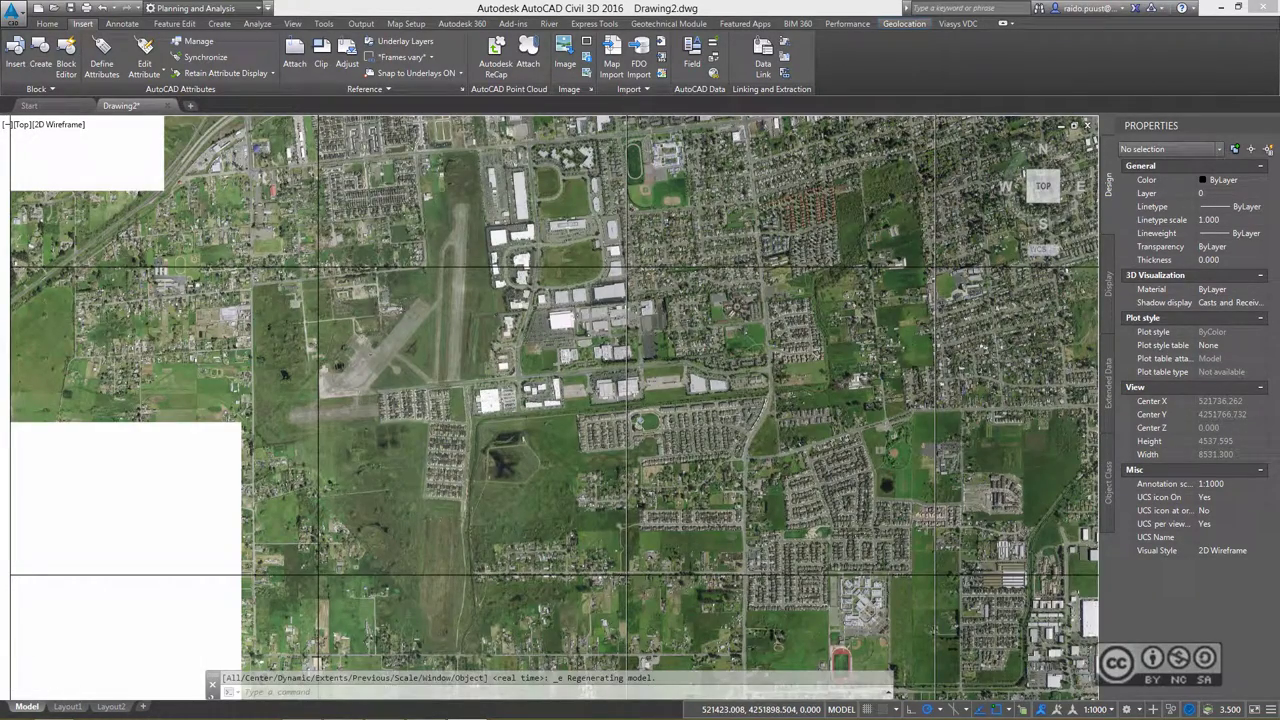
scroll(510, 410, up, 2)
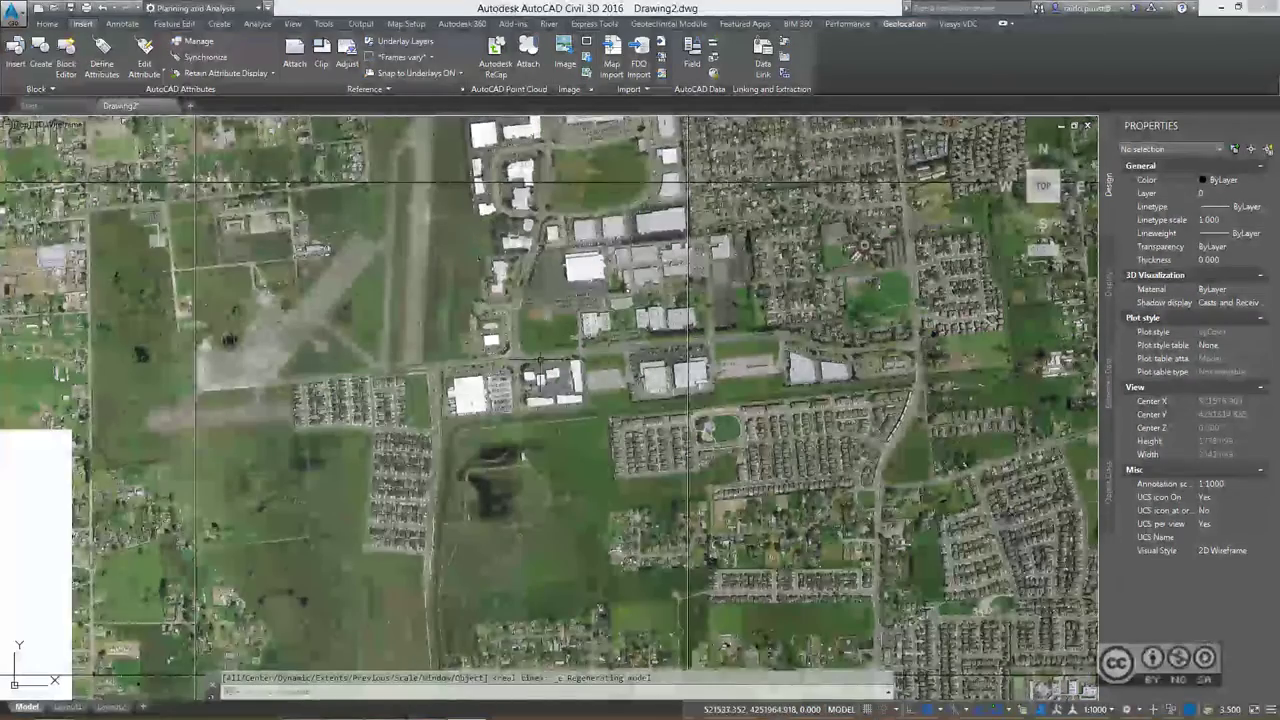
scroll(500, 395, up, 2)
scroll(545, 388, up, 4)
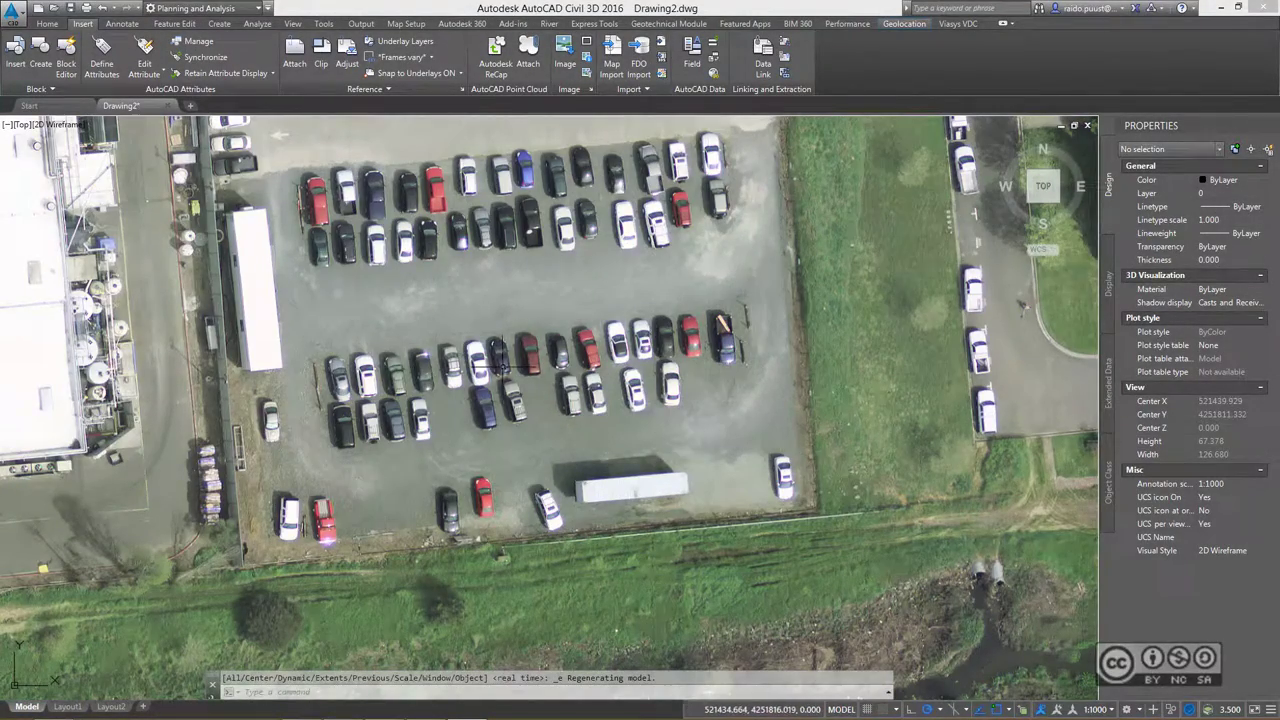
scroll(534, 394, down, 2)
scroll(534, 394, down, 4)
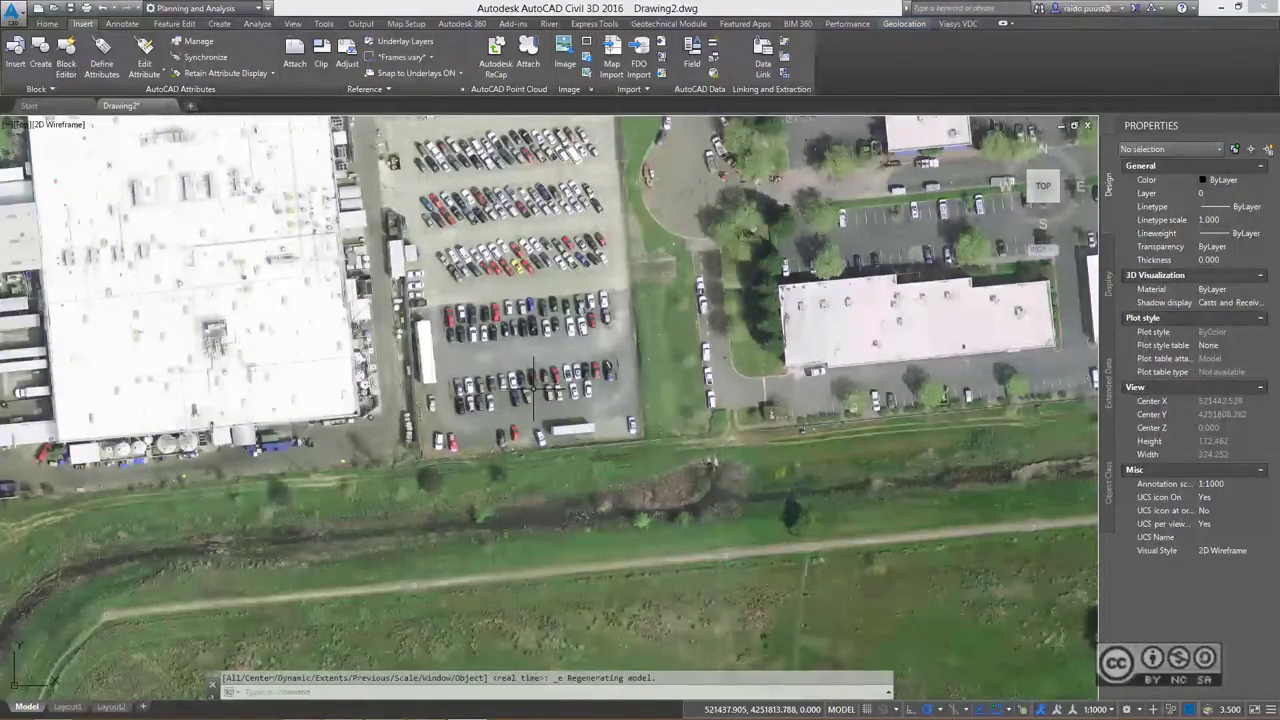
scroll(541, 390, down, 2)
scroll(541, 390, down, 2)
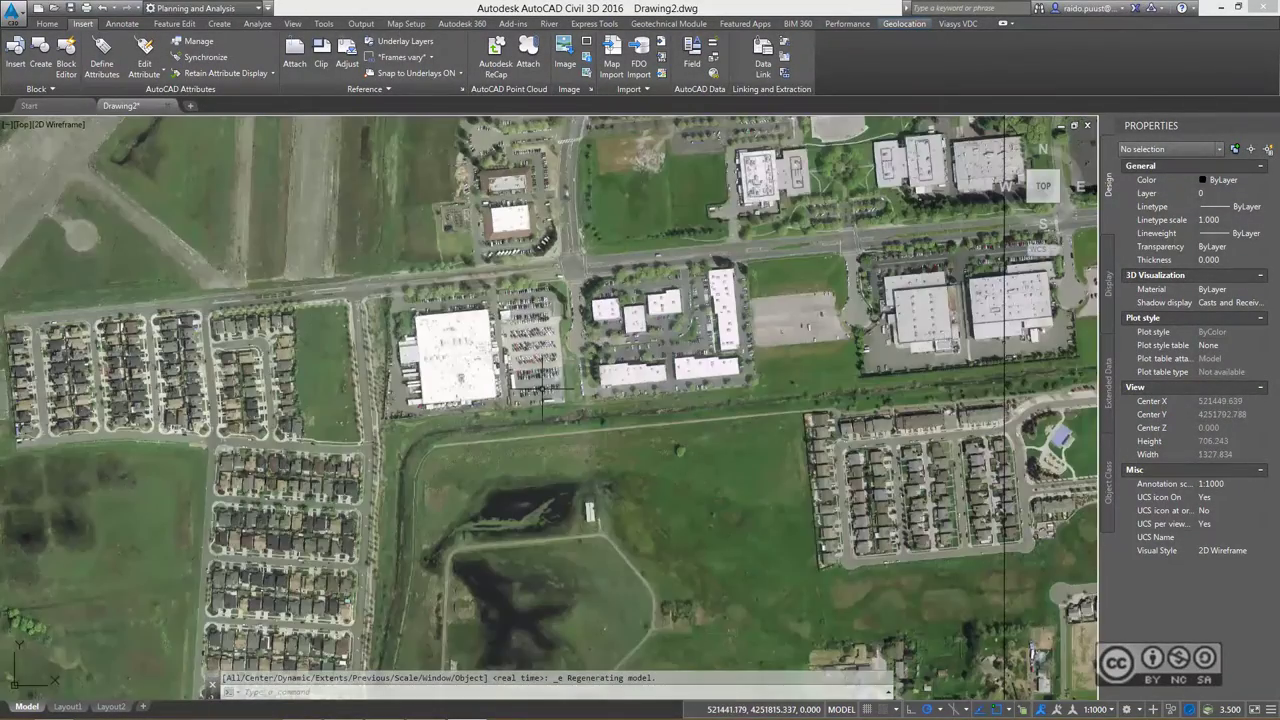
scroll(541, 390, down, 2)
scroll(541, 390, down, 1)
scroll(541, 390, down, 2)
scroll(541, 390, down, 1)
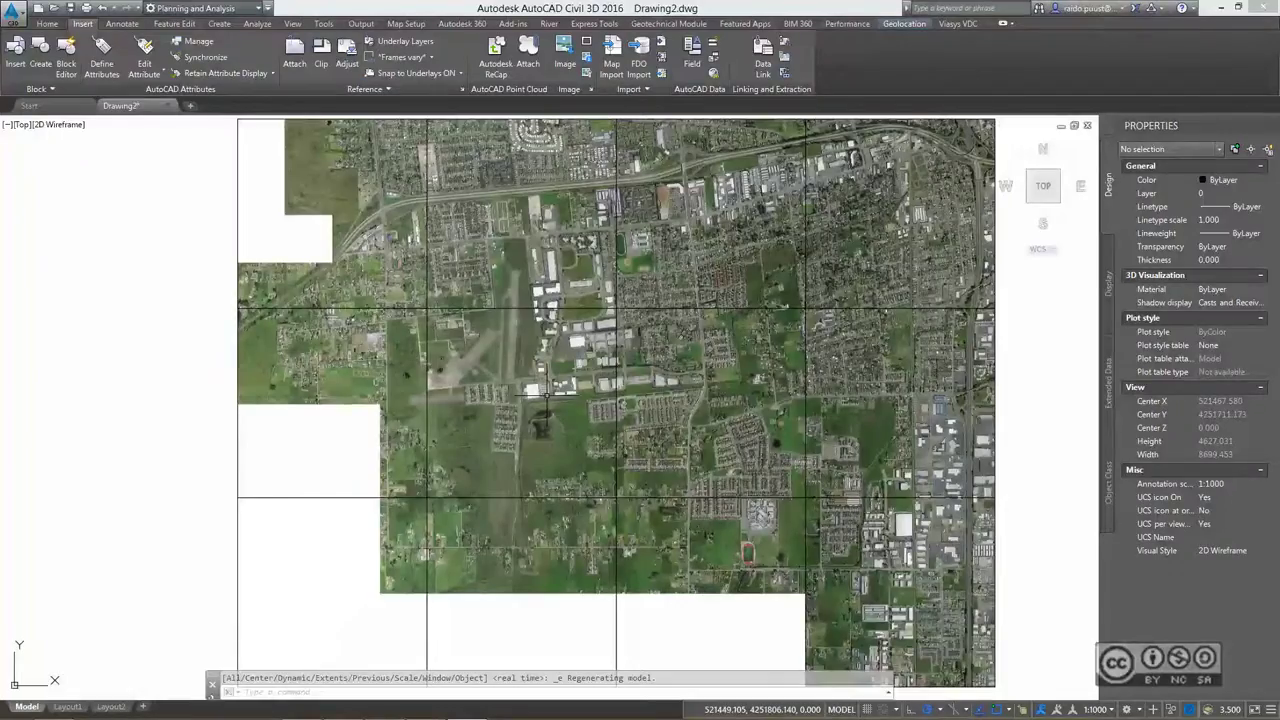
scroll(531, 203, down, 1)
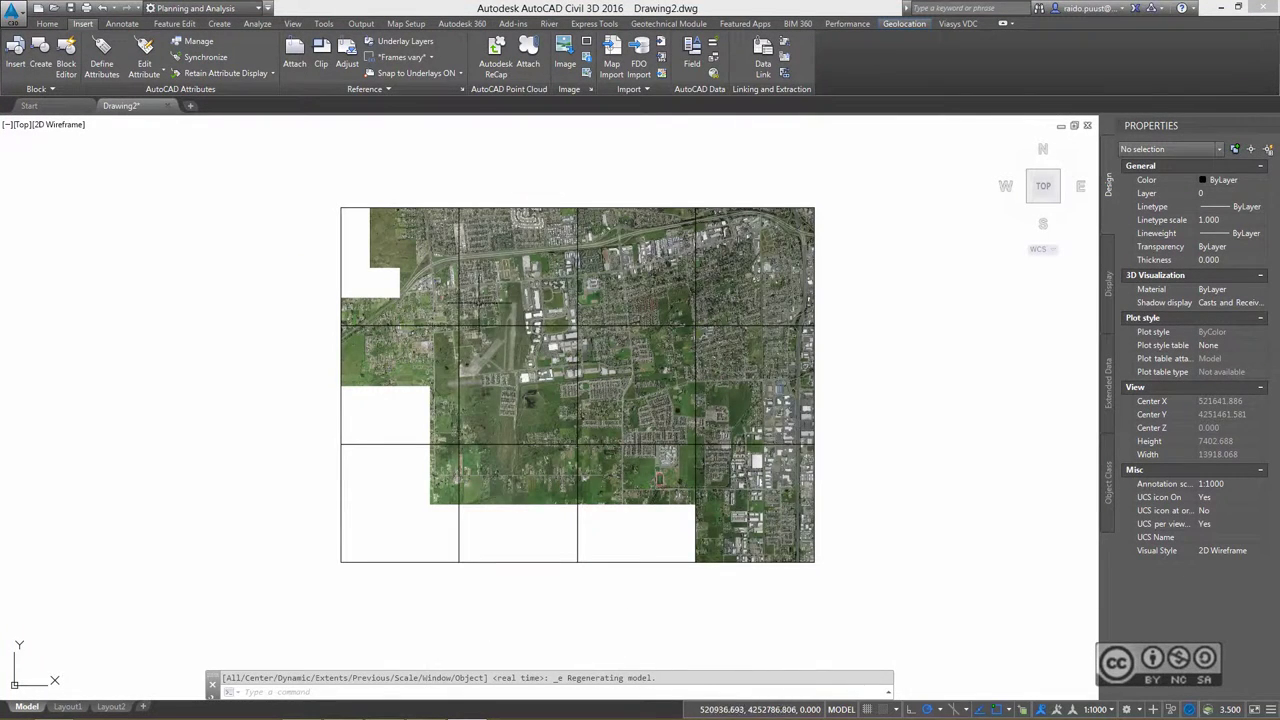
click(341, 225)
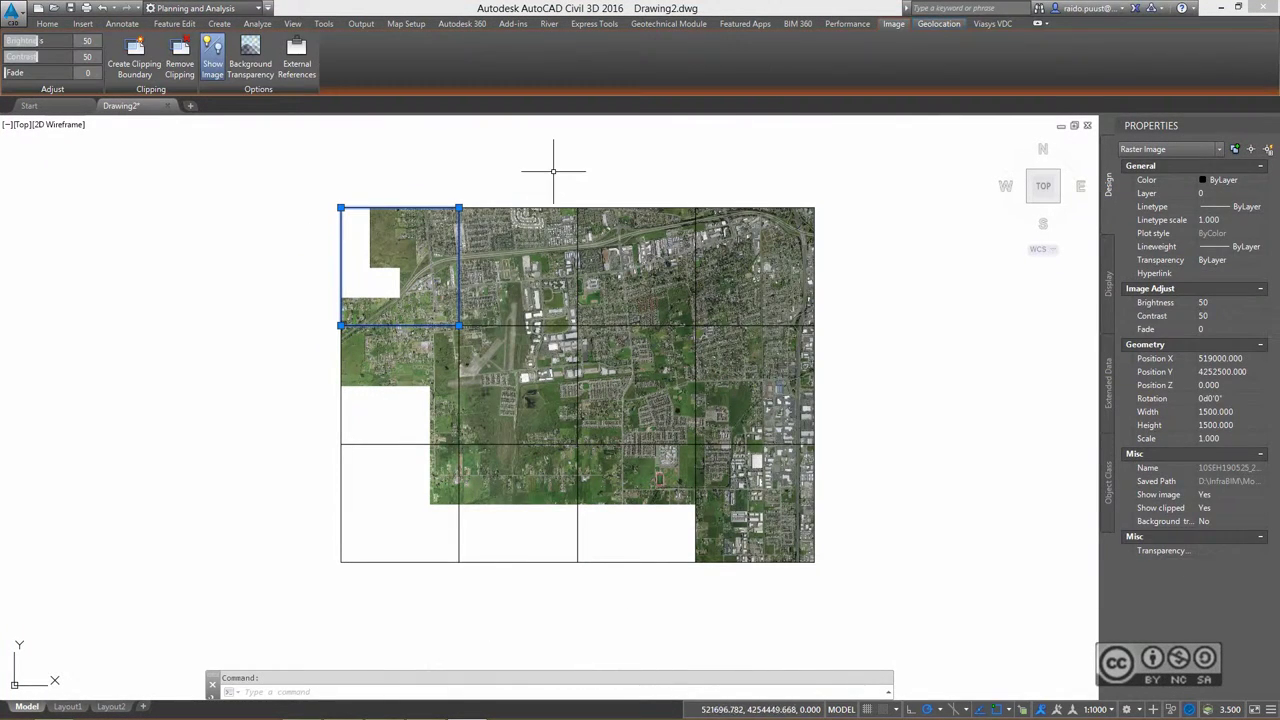
key(Escape)
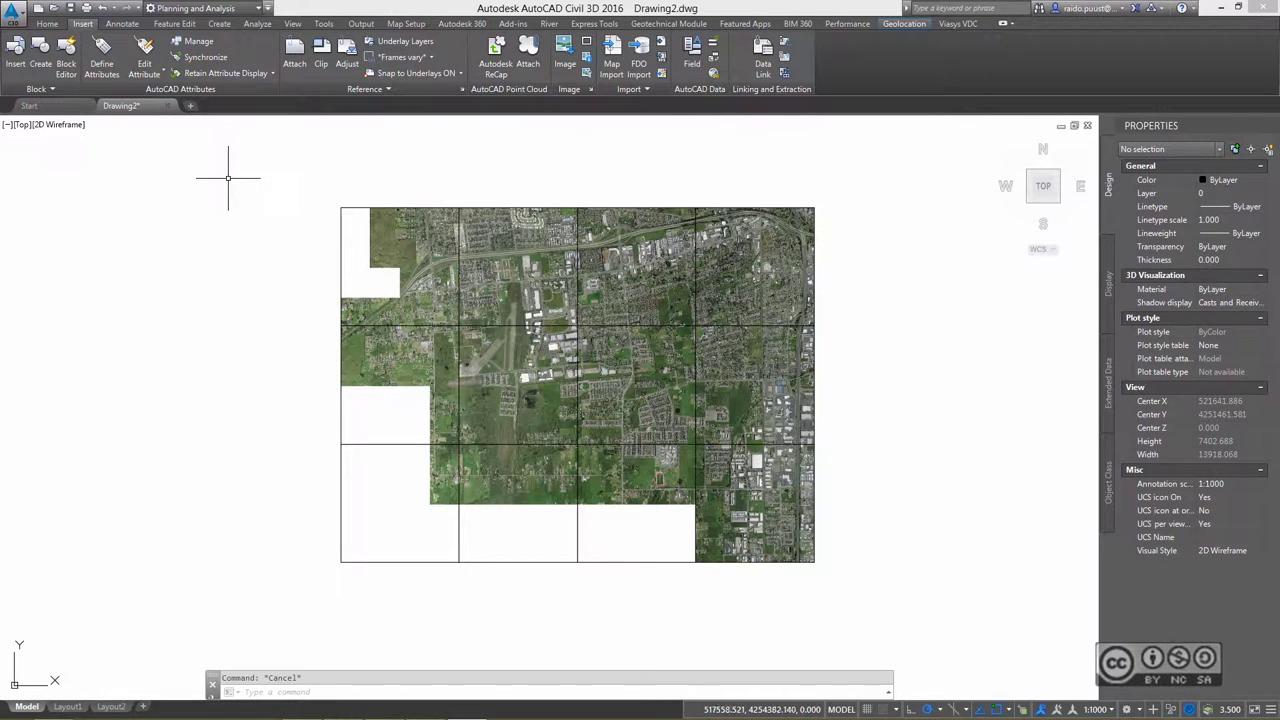
Step: Save the drawing under the name Single Map Image in the project's _Datasources folder
key(ctrl+s)
double_click(598, 236)
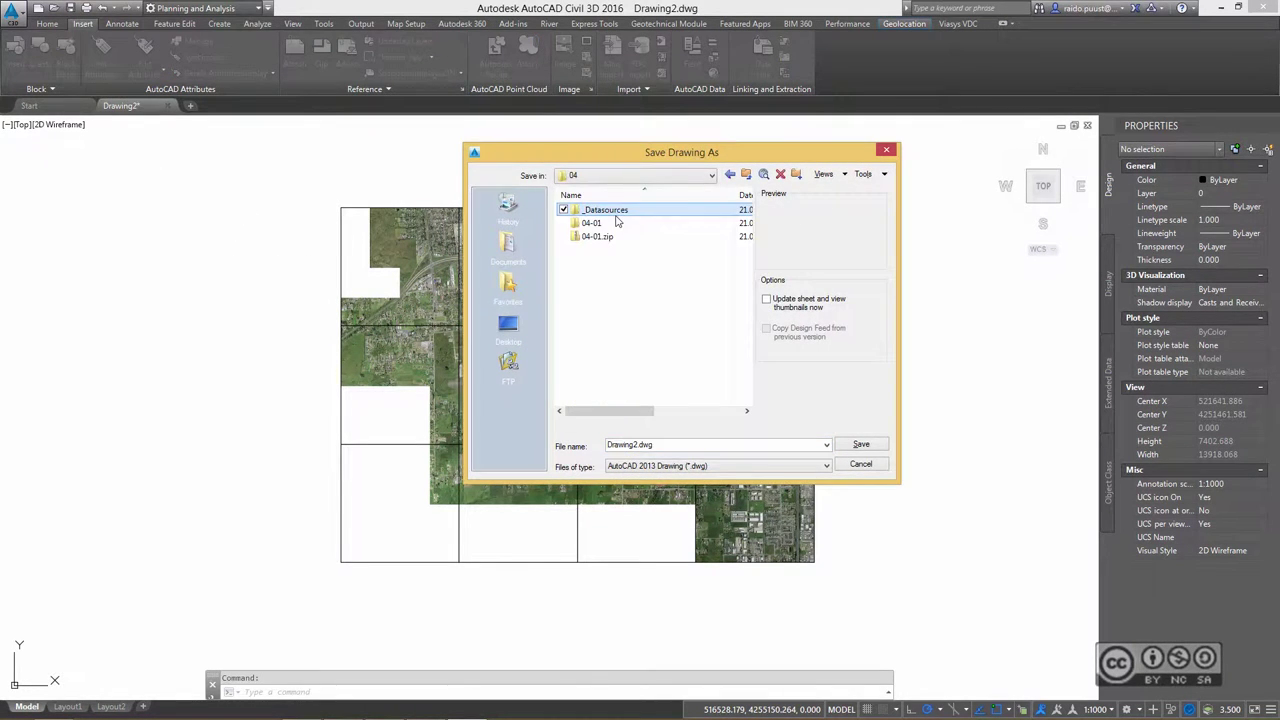
double_click(618, 212)
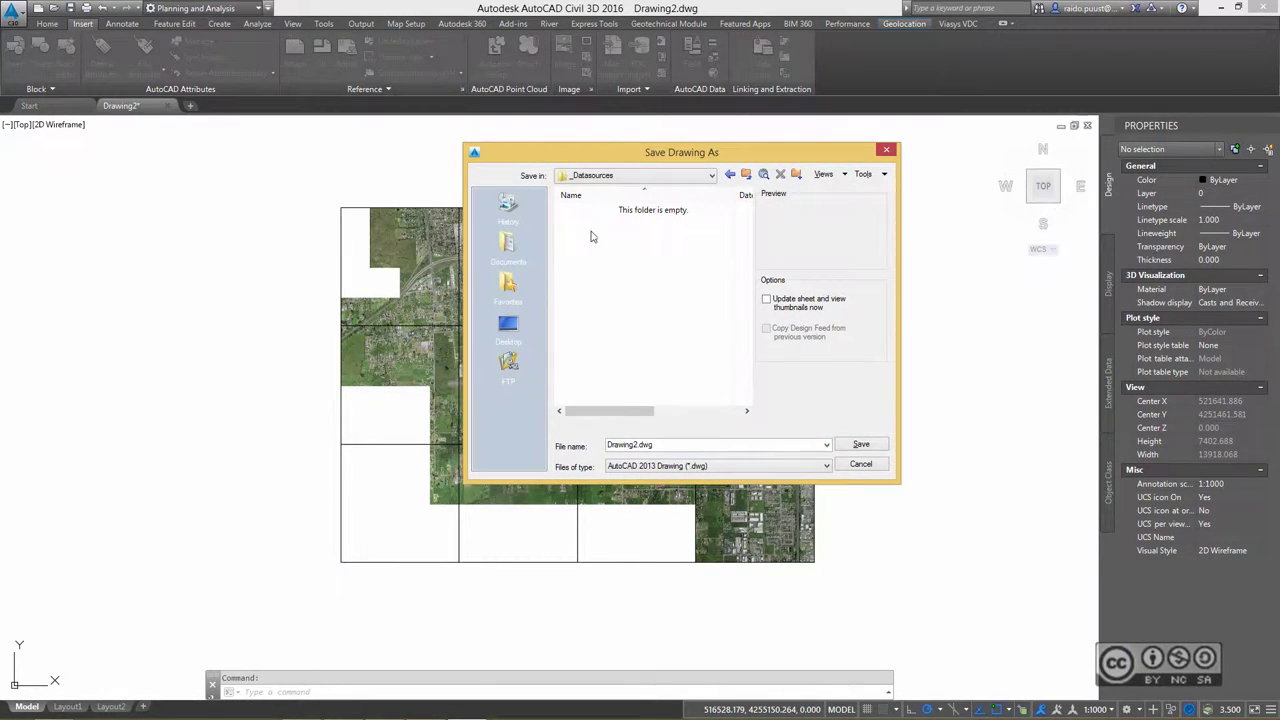
text(Single Map Ima)
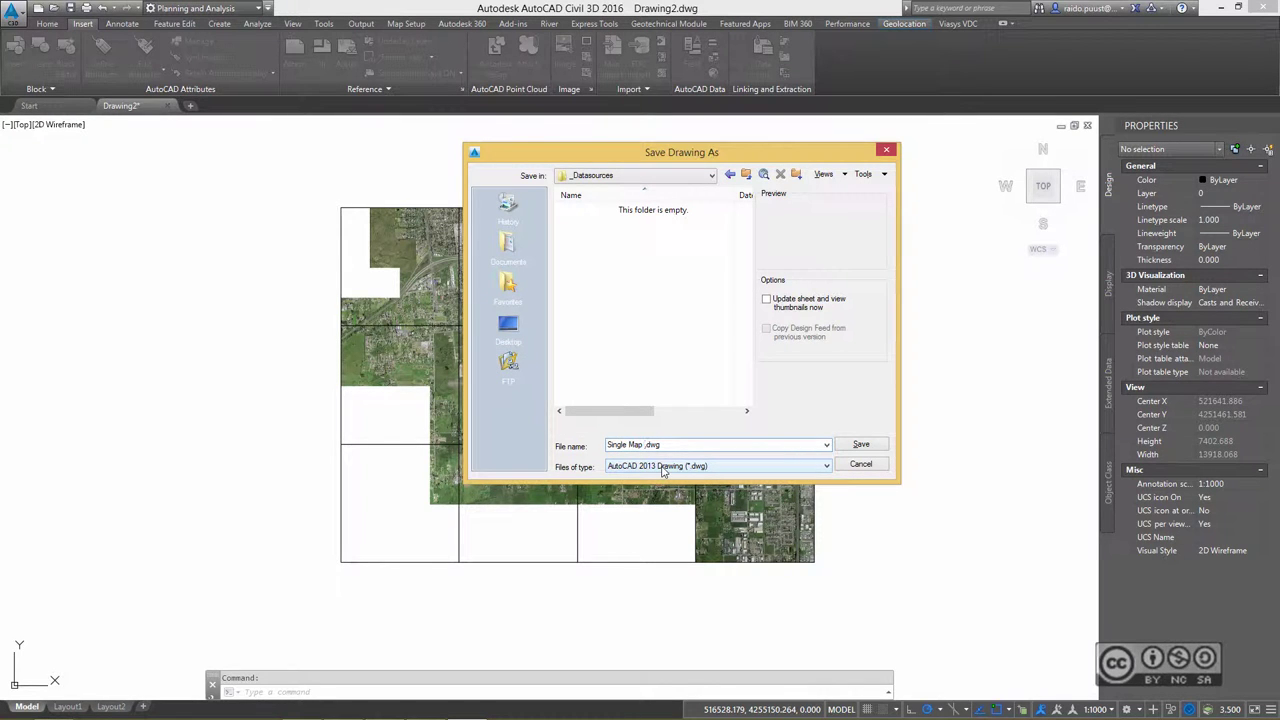
text(ge)
key(Return)
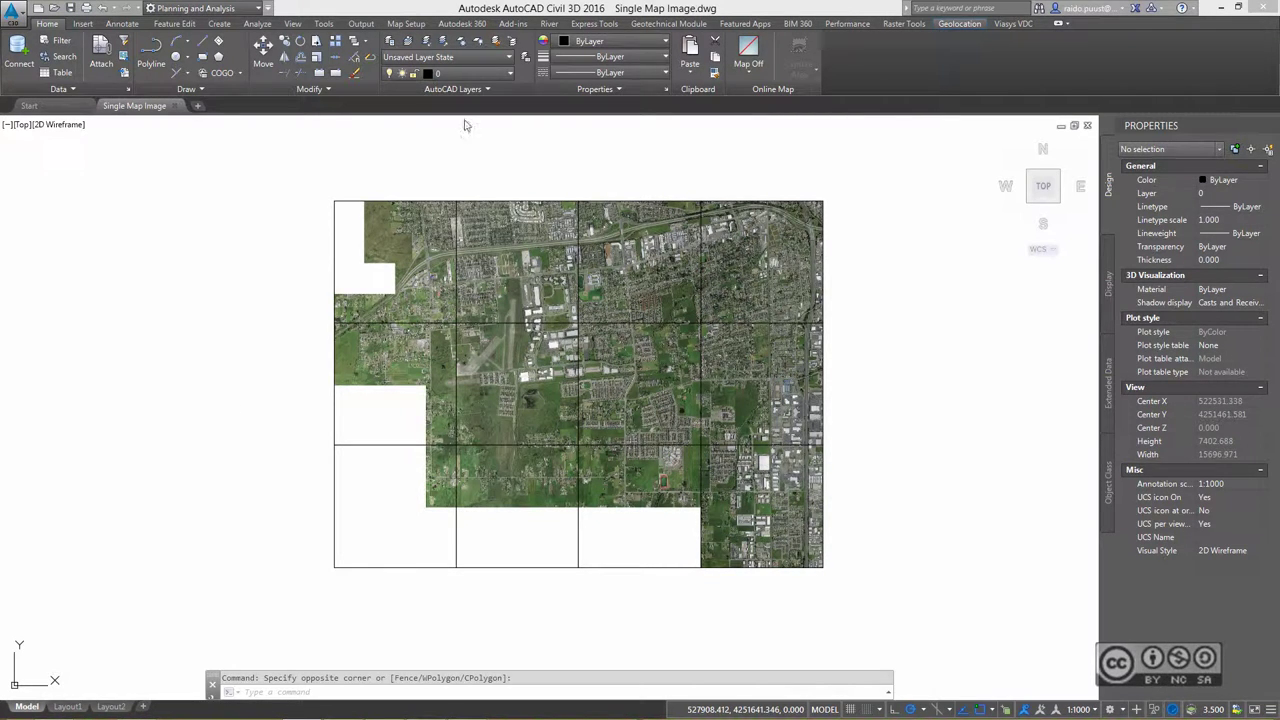
Step: Start a new true-colour image with a density of 1200 pixels per metre
click(900, 24)
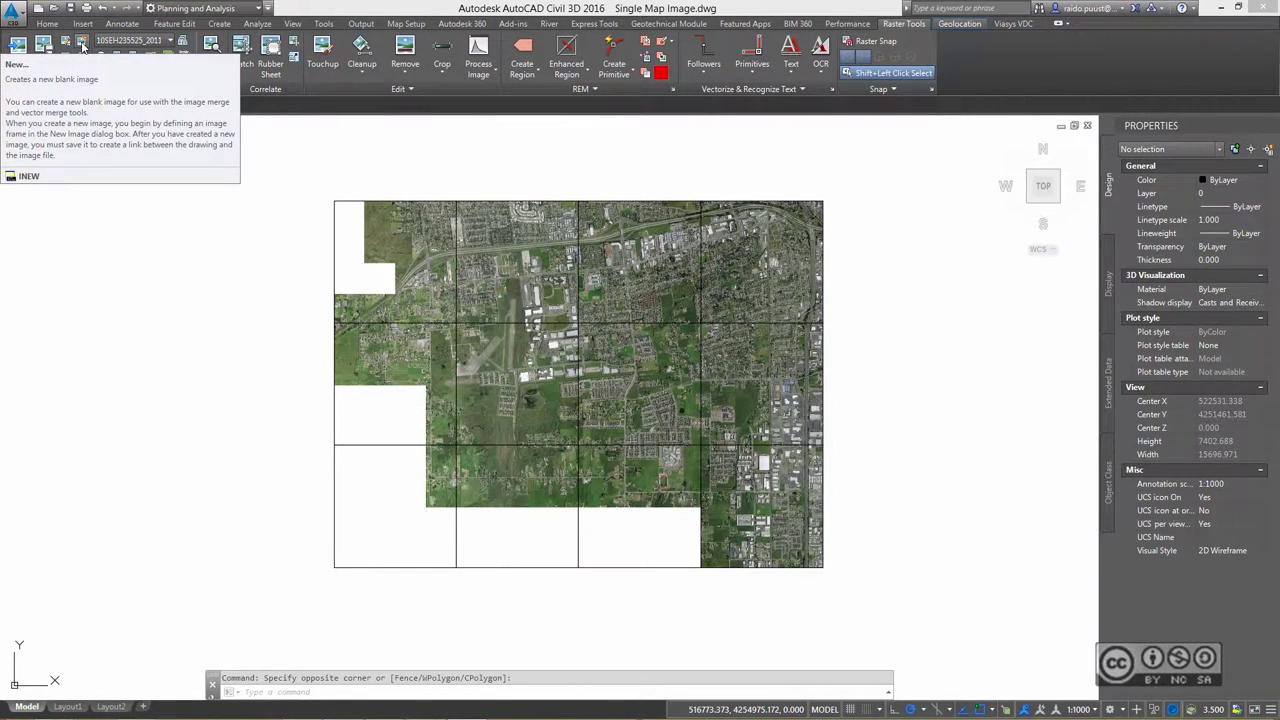
click(82, 44)
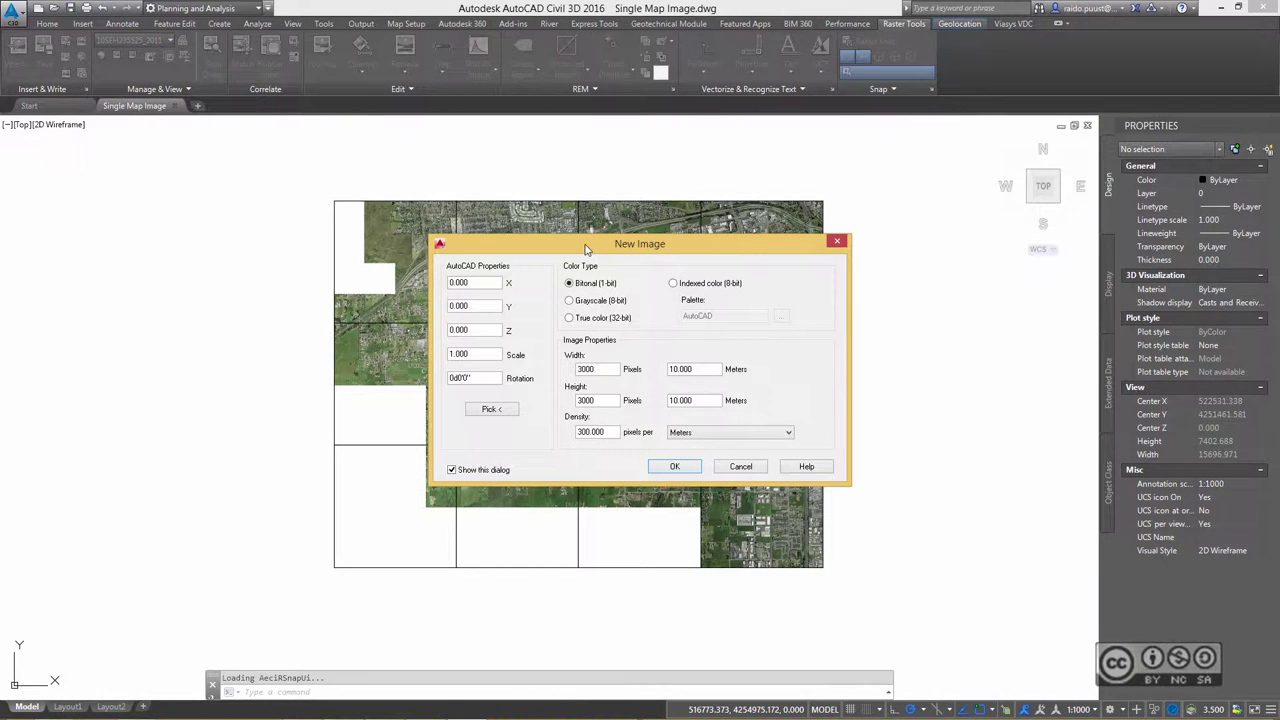
click(584, 322)
drag(604, 432, 537, 436)
text(12)
key(Tab)
Step: Anchor the 3000 × 3000 image at the tiles' lower-left corner, set its rotation, and confirm
click(490, 410)
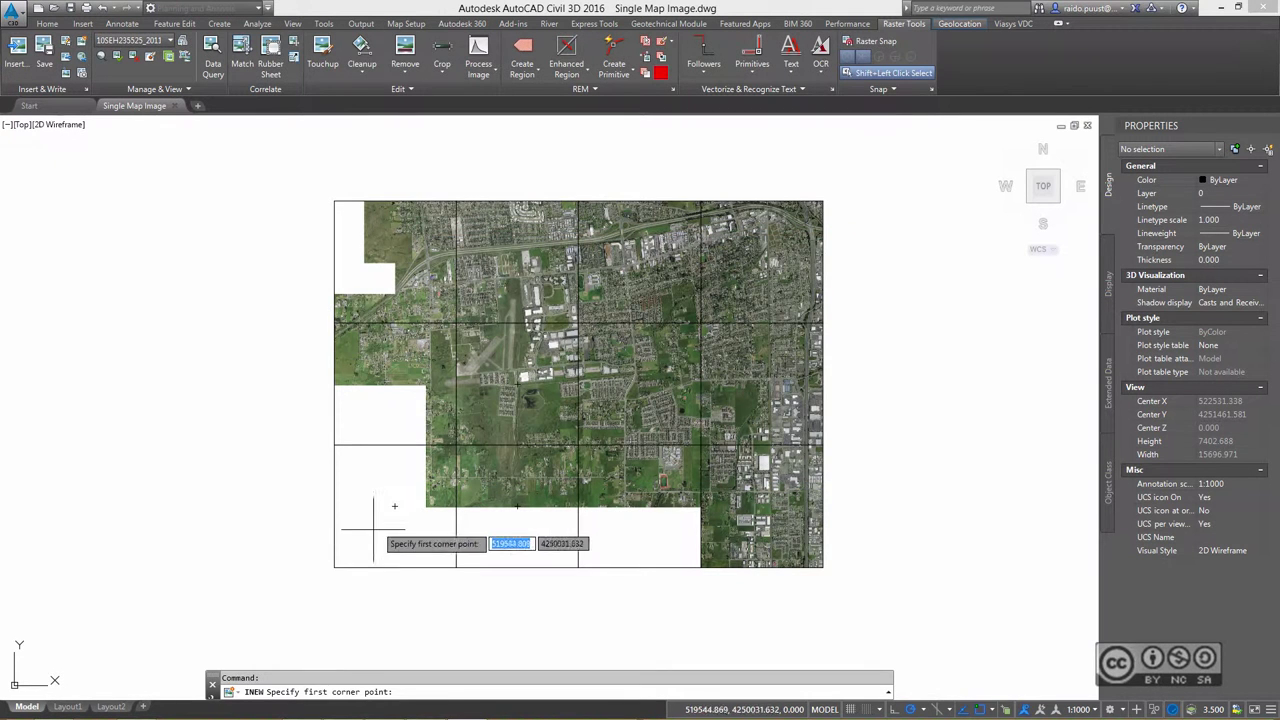
click(334, 567)
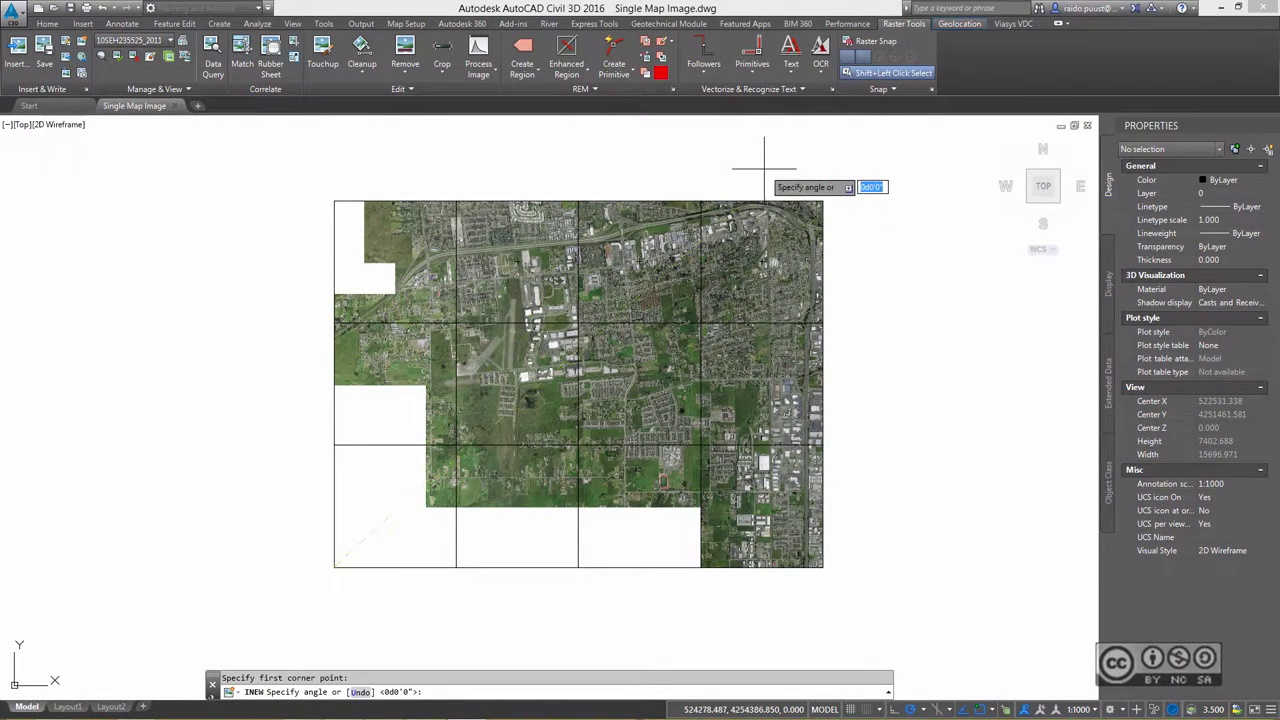
scroll(494, 495, down, 2)
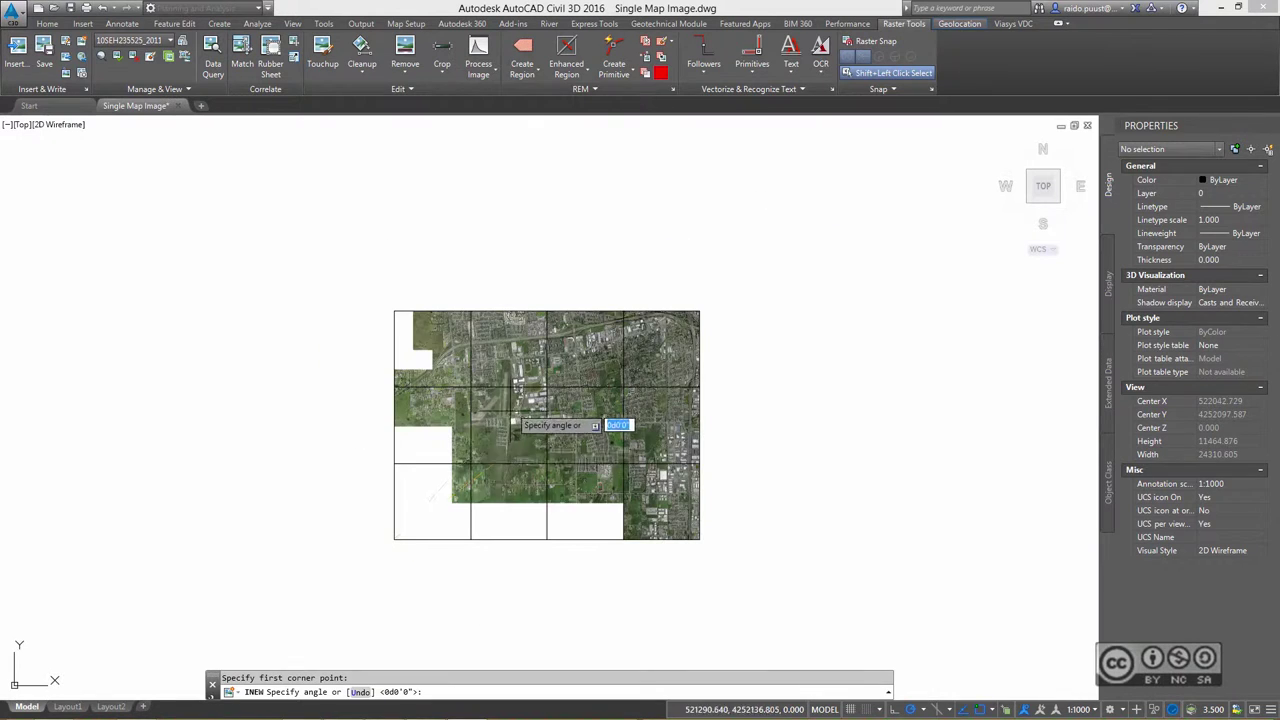
click(700, 311)
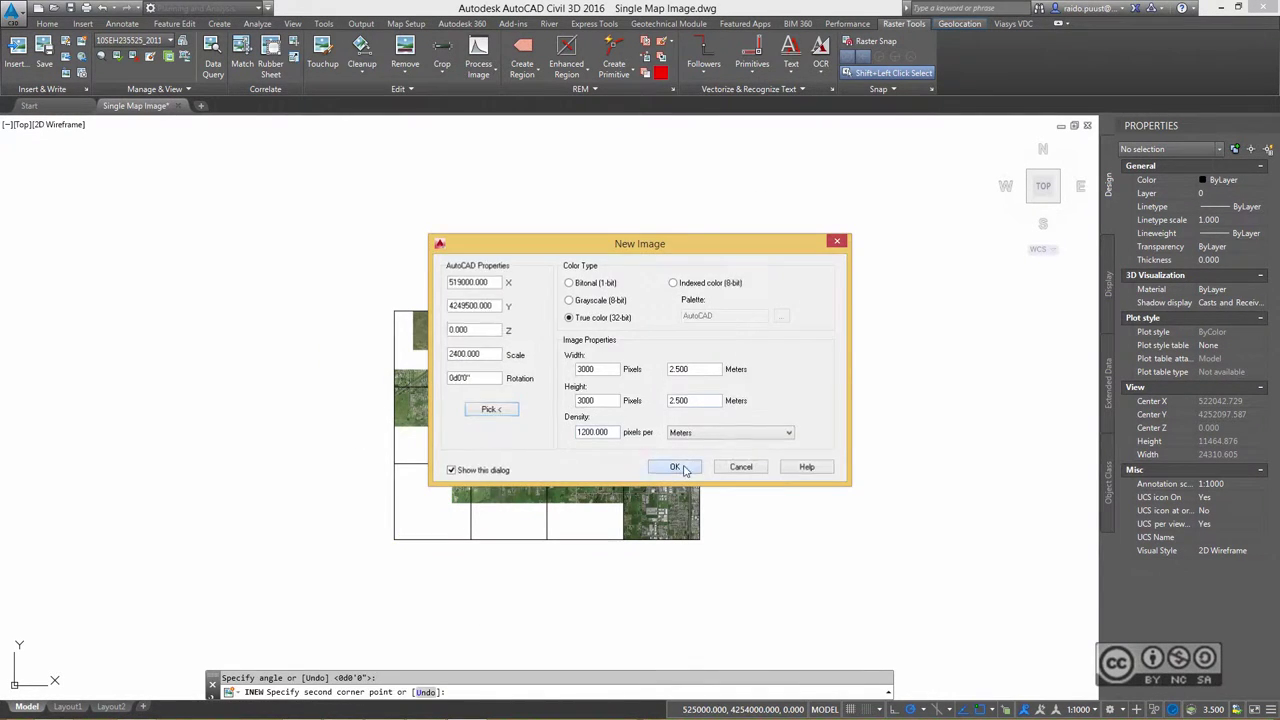
click(820, 466)
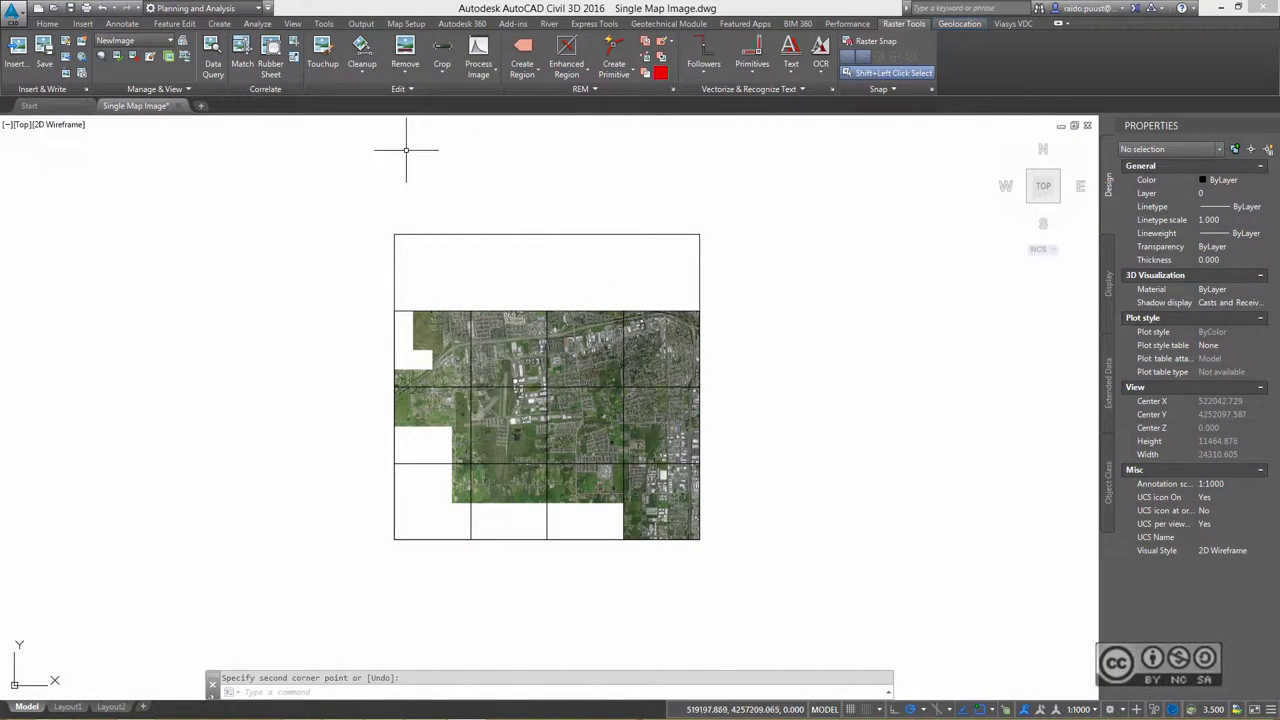
click(374, 92)
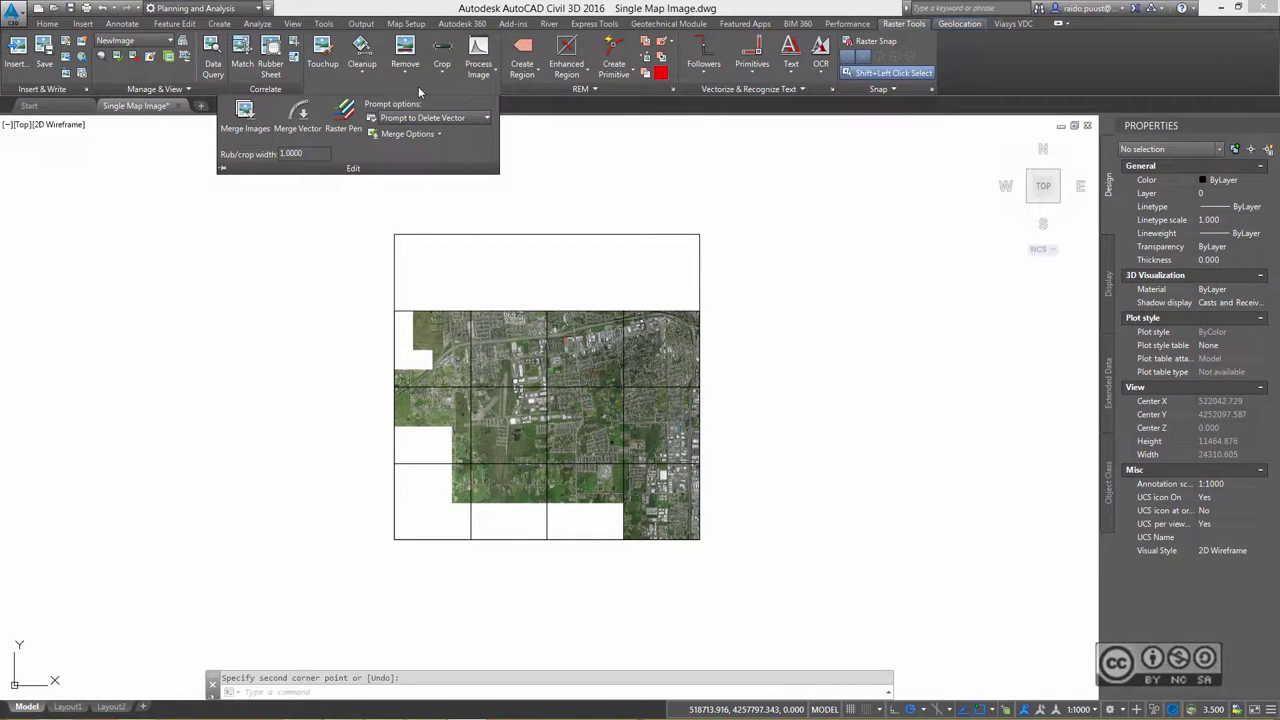
Step: Merge the selected aerial map tiles into NewImage as the destination
click(246, 118)
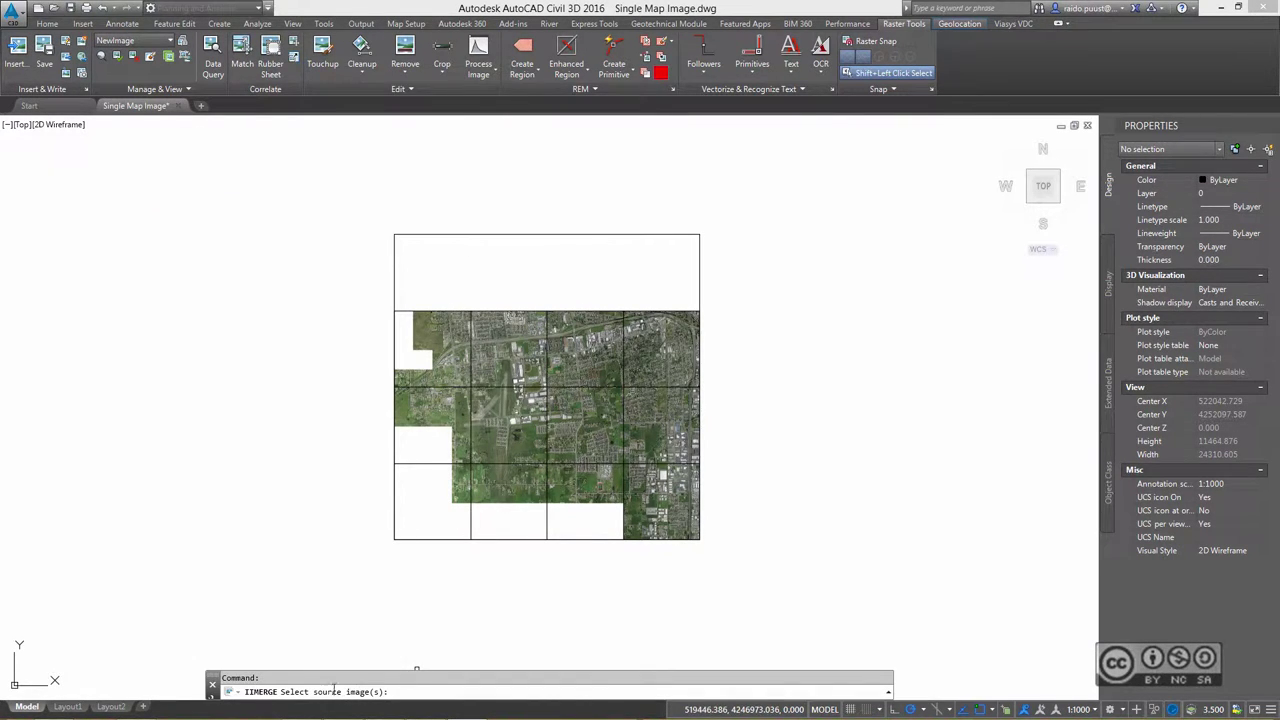
click(618, 540)
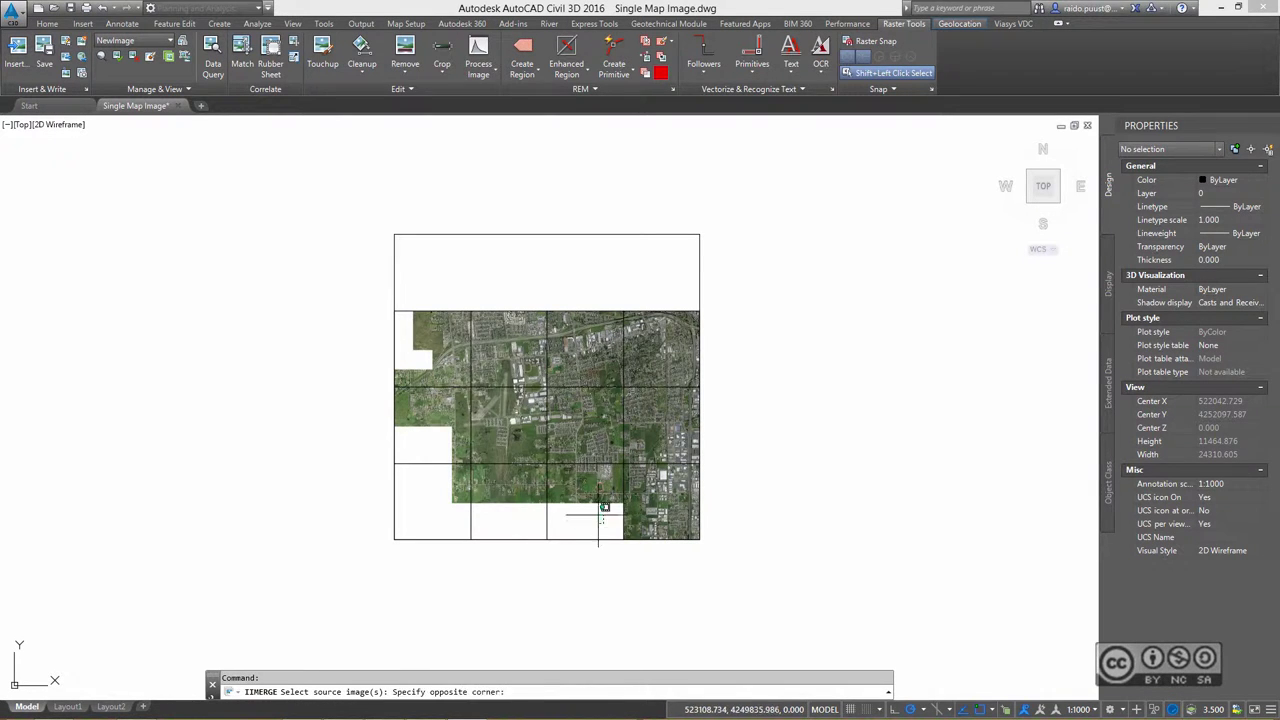
click(394, 310)
click(740, 545)
click(627, 441)
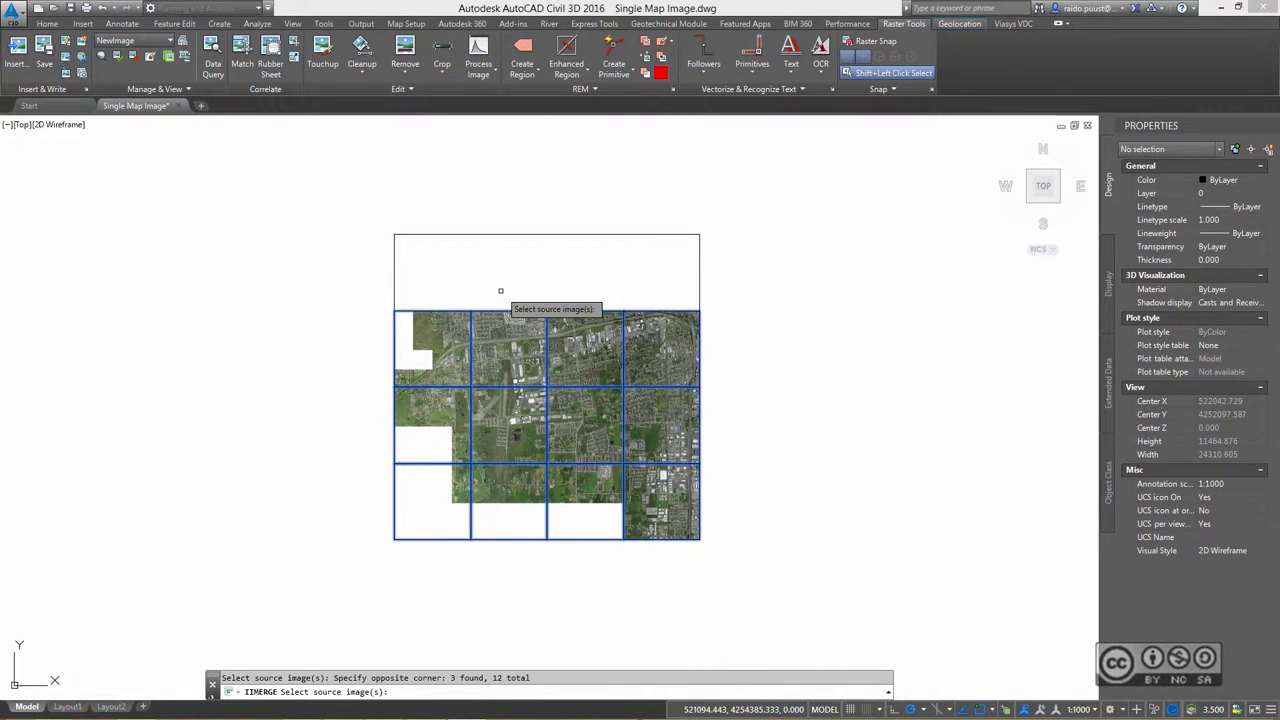
key(Return)
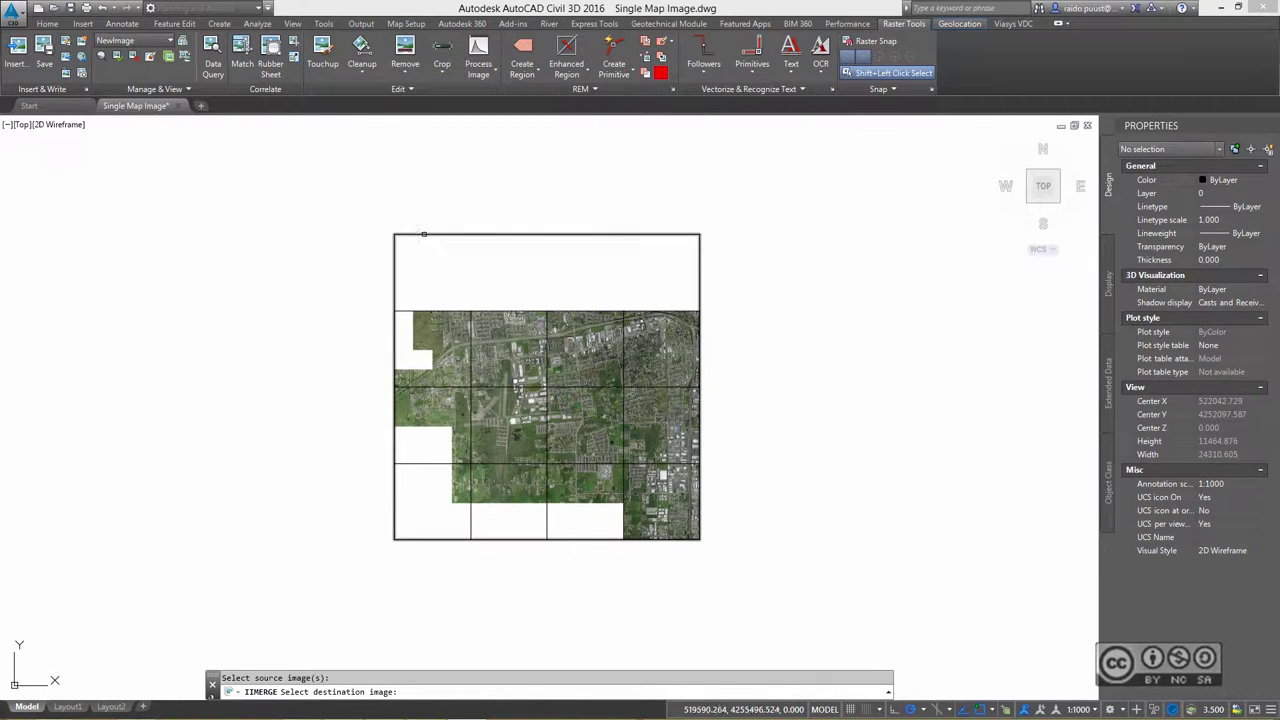
click(424, 234)
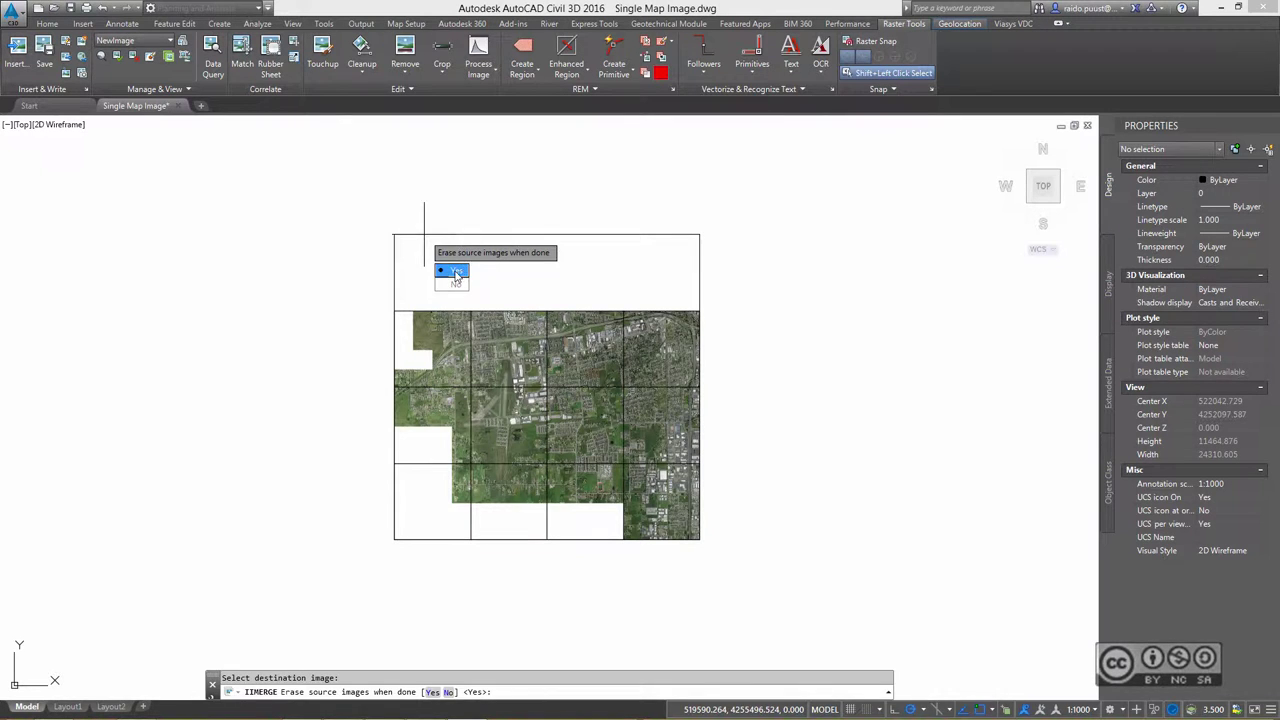
Step: Erase the source tiles and detach all four emptied tile images
click(456, 273)
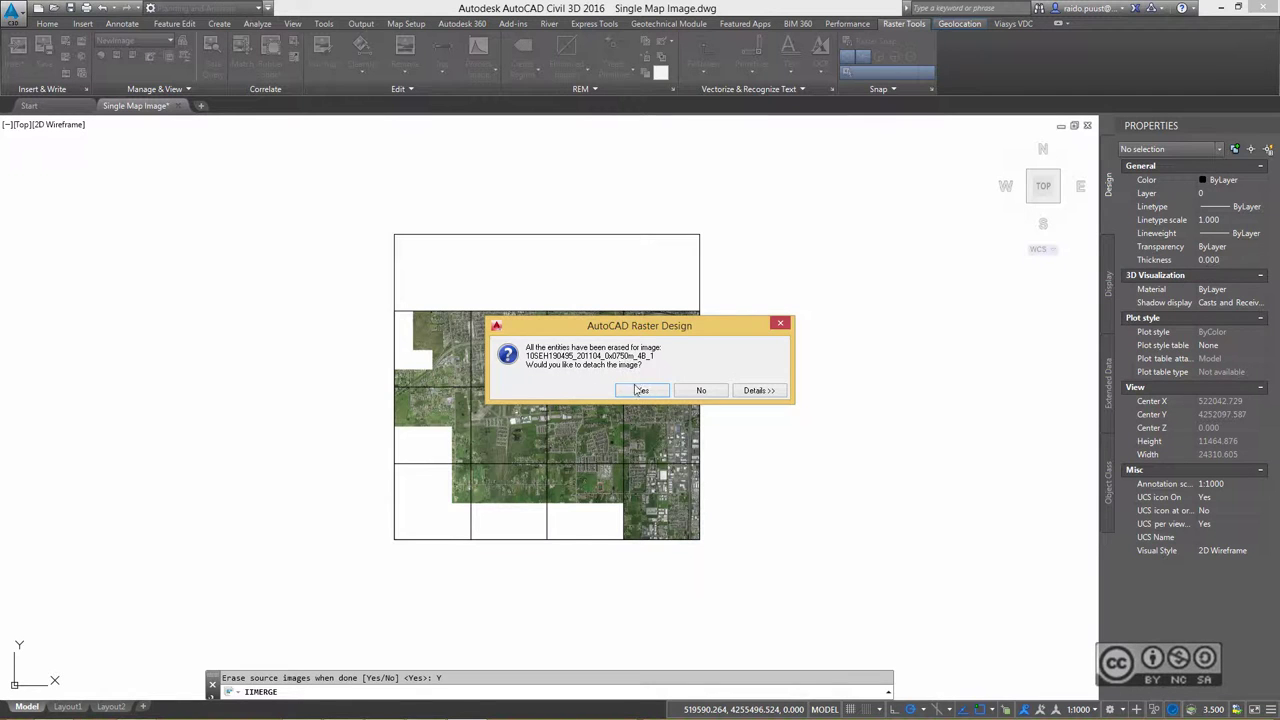
click(641, 391)
click(641, 391)
click(641, 391)
click(641, 391)
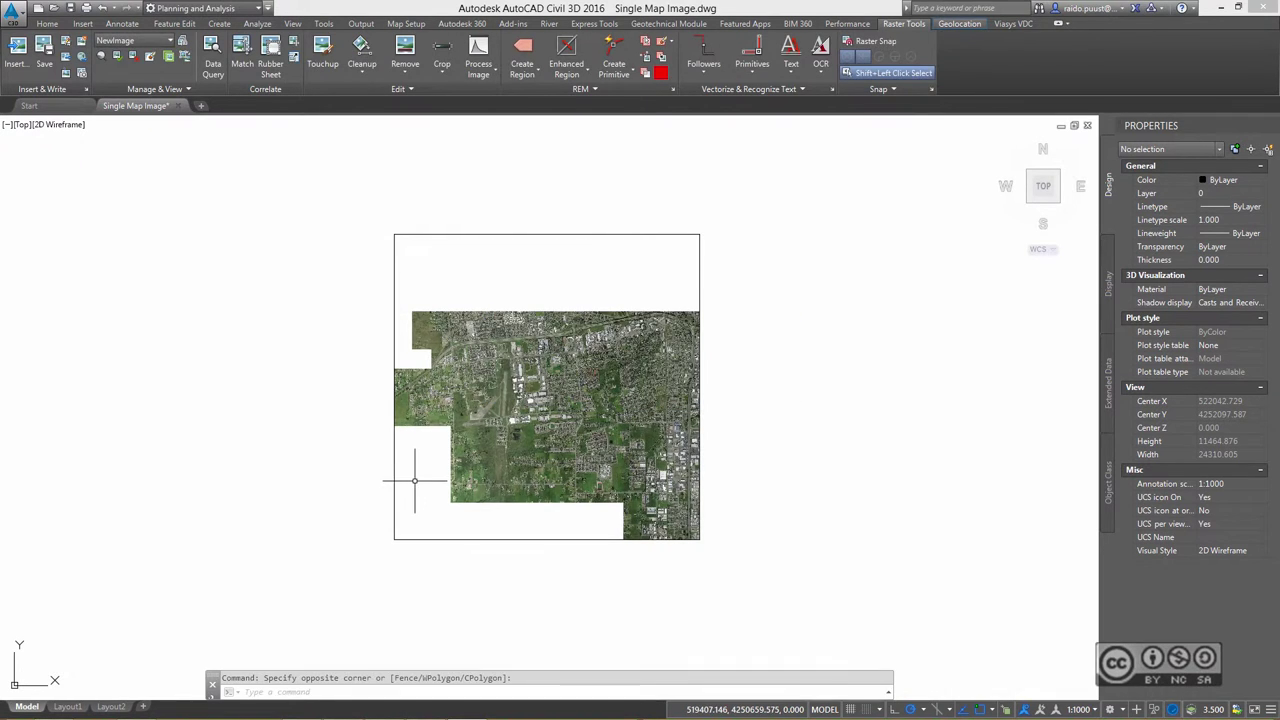
Step: Apply a Rectangular Region crop that keeps only the merged image's complete central imagery
scroll(480, 483, up, 2)
middle_drag(501, 405, 503, 440)
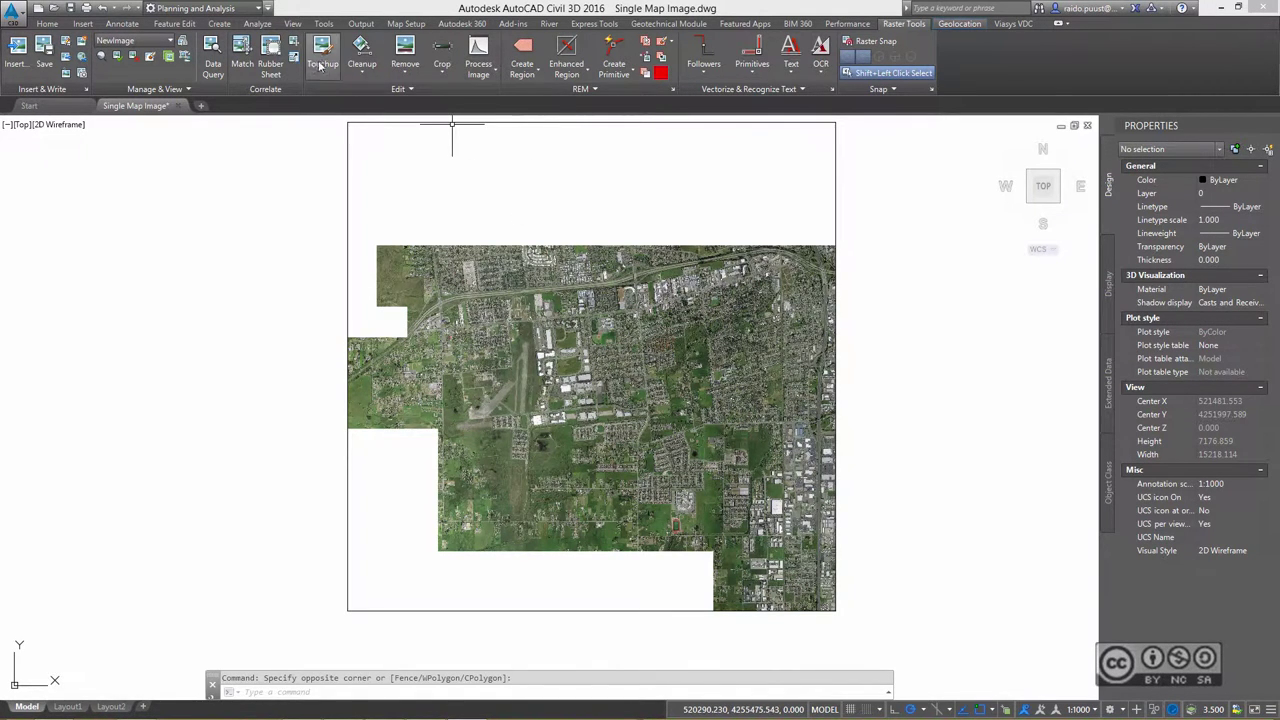
click(442, 68)
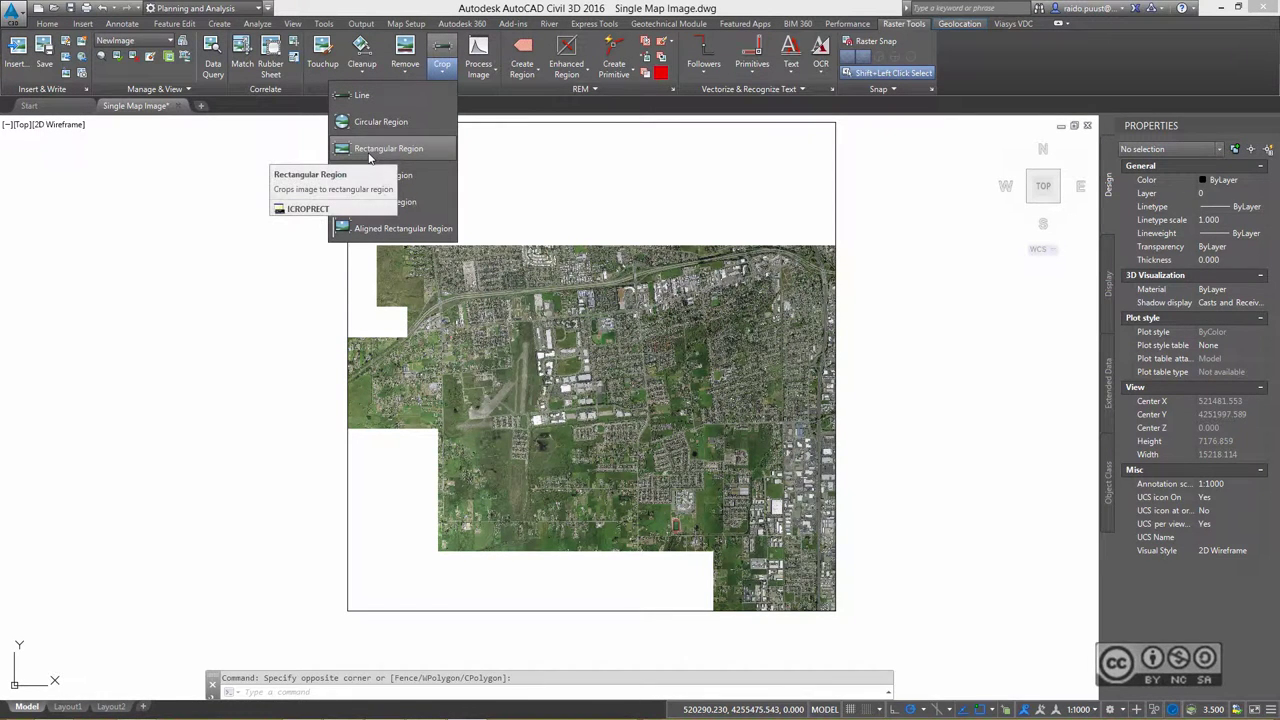
click(400, 149)
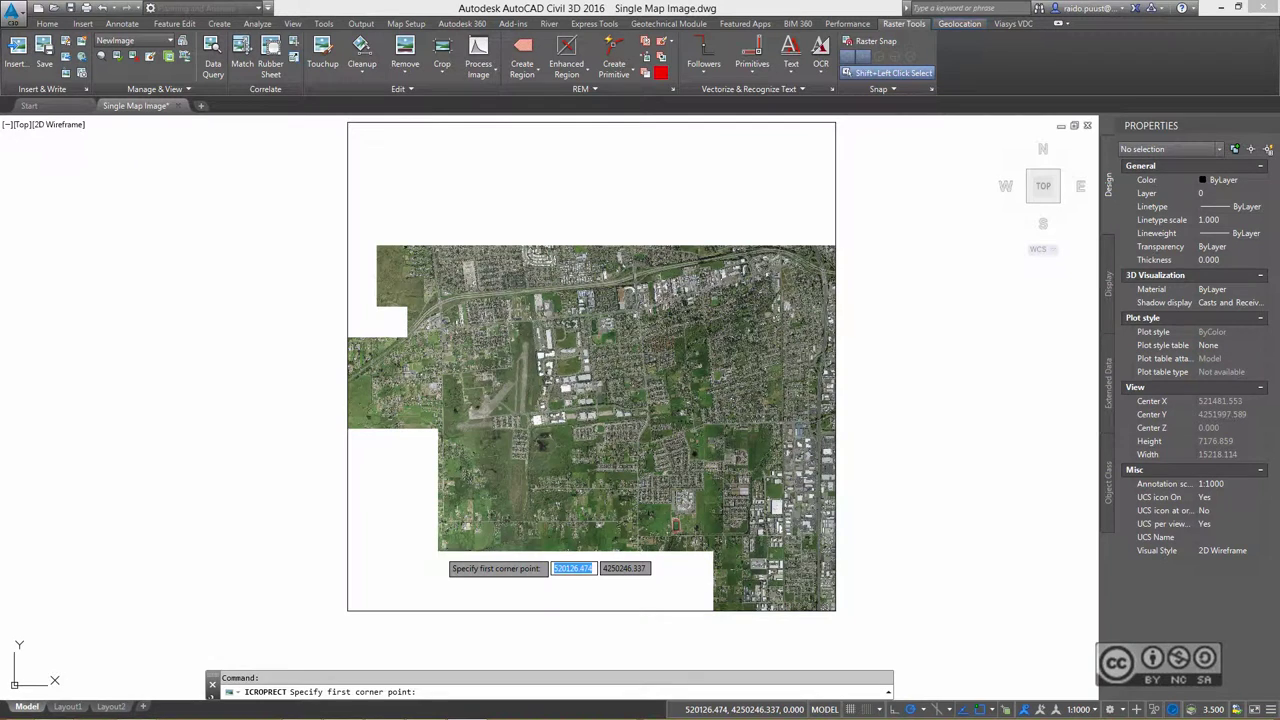
click(714, 265)
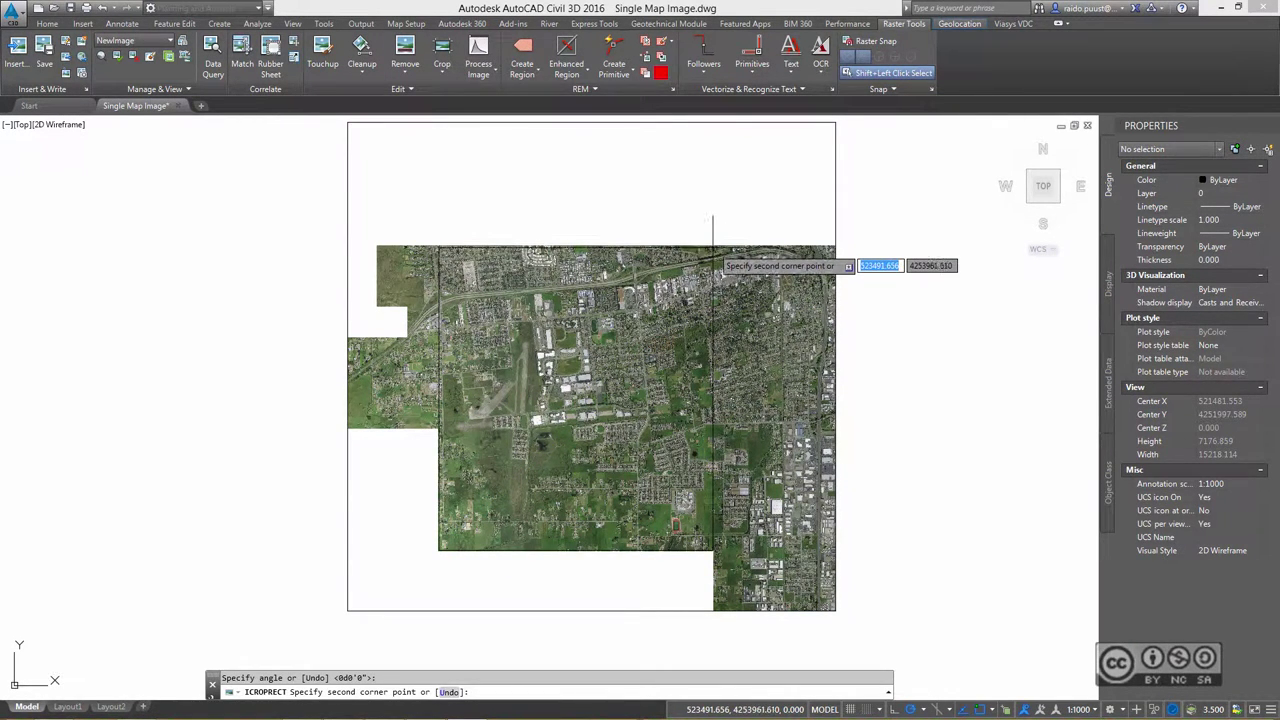
click(713, 248)
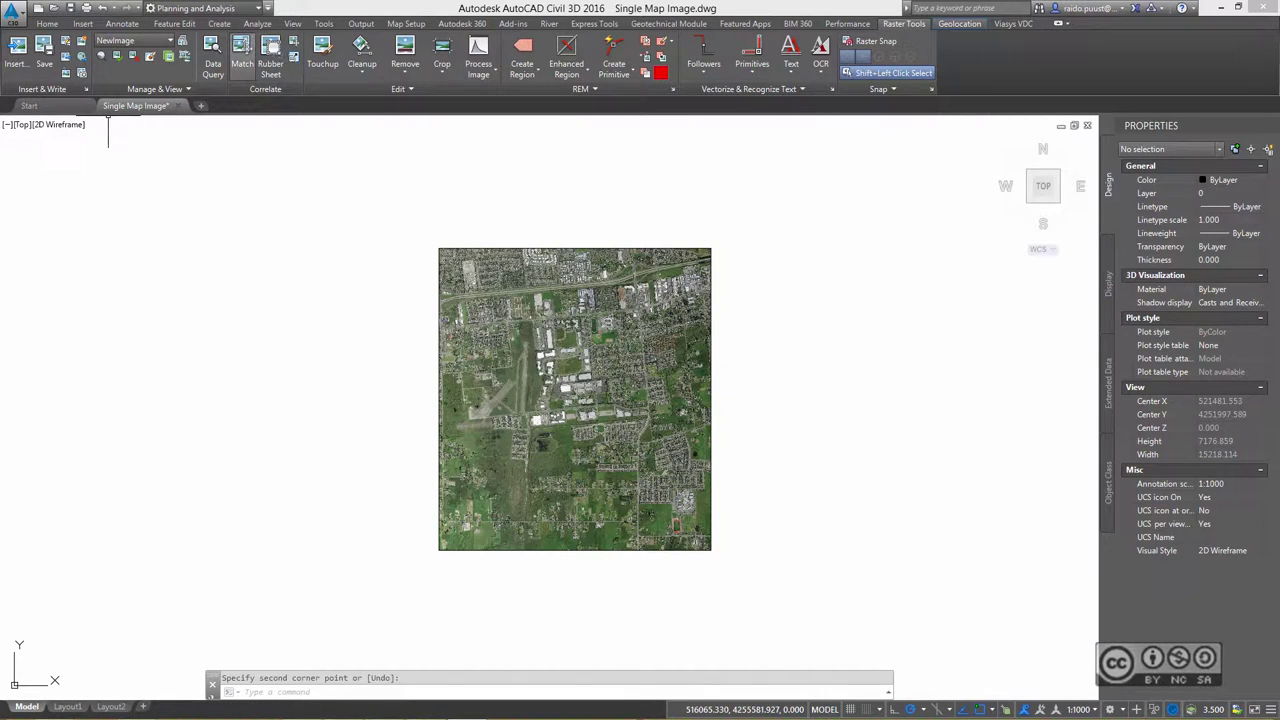
Step: Save the cropped image as JPEG SiteImage.jpg in the images folder at Maximum Quality
click(45, 57)
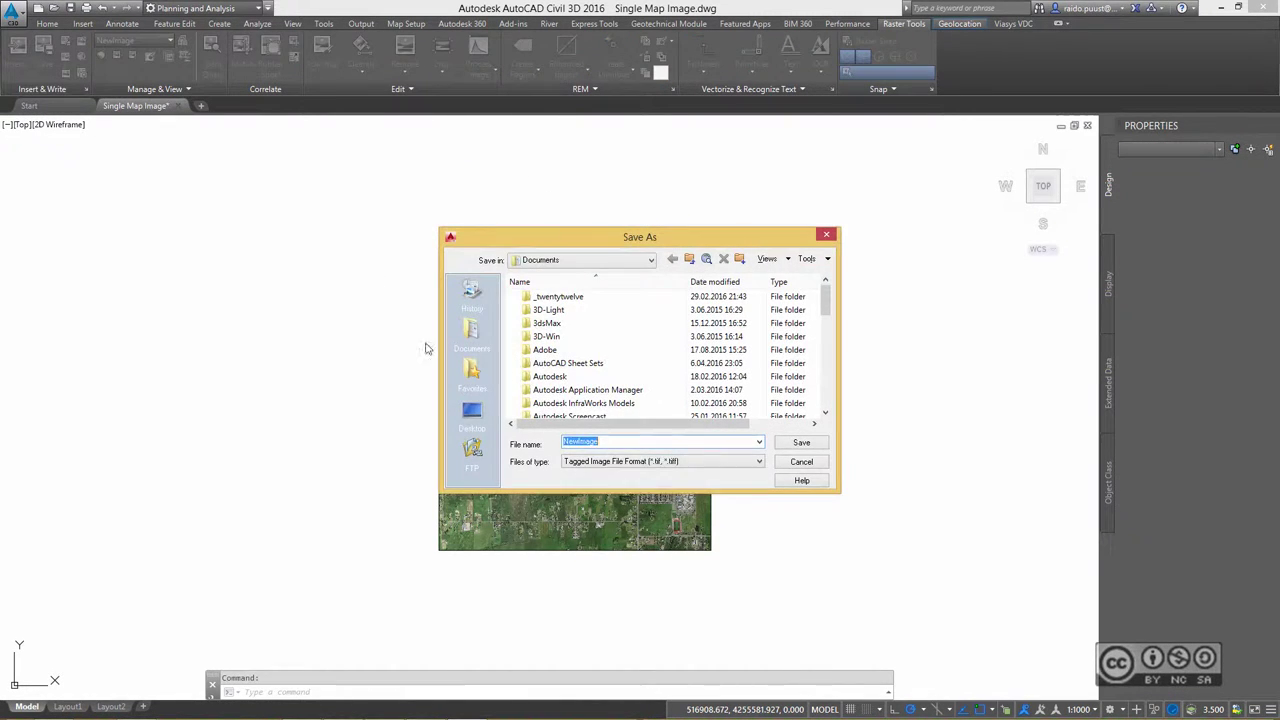
click(623, 461)
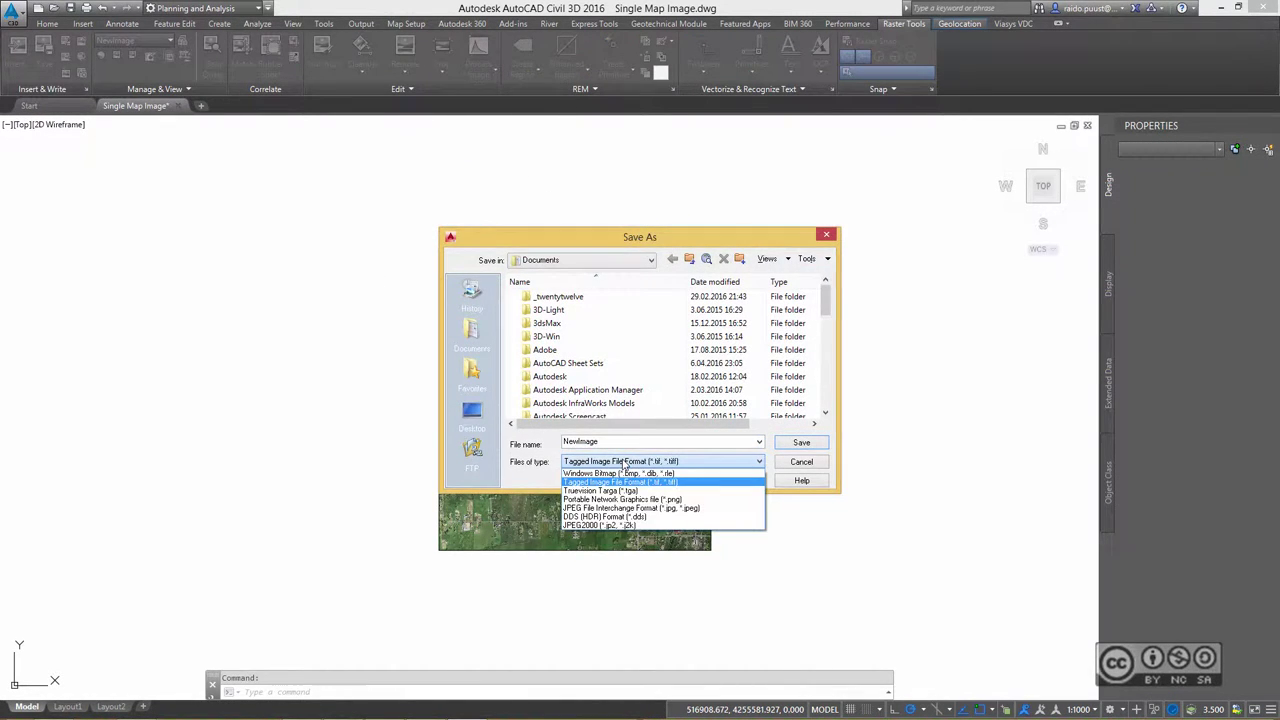
click(668, 508)
double_click(545, 298)
double_click(543, 300)
text(Site)
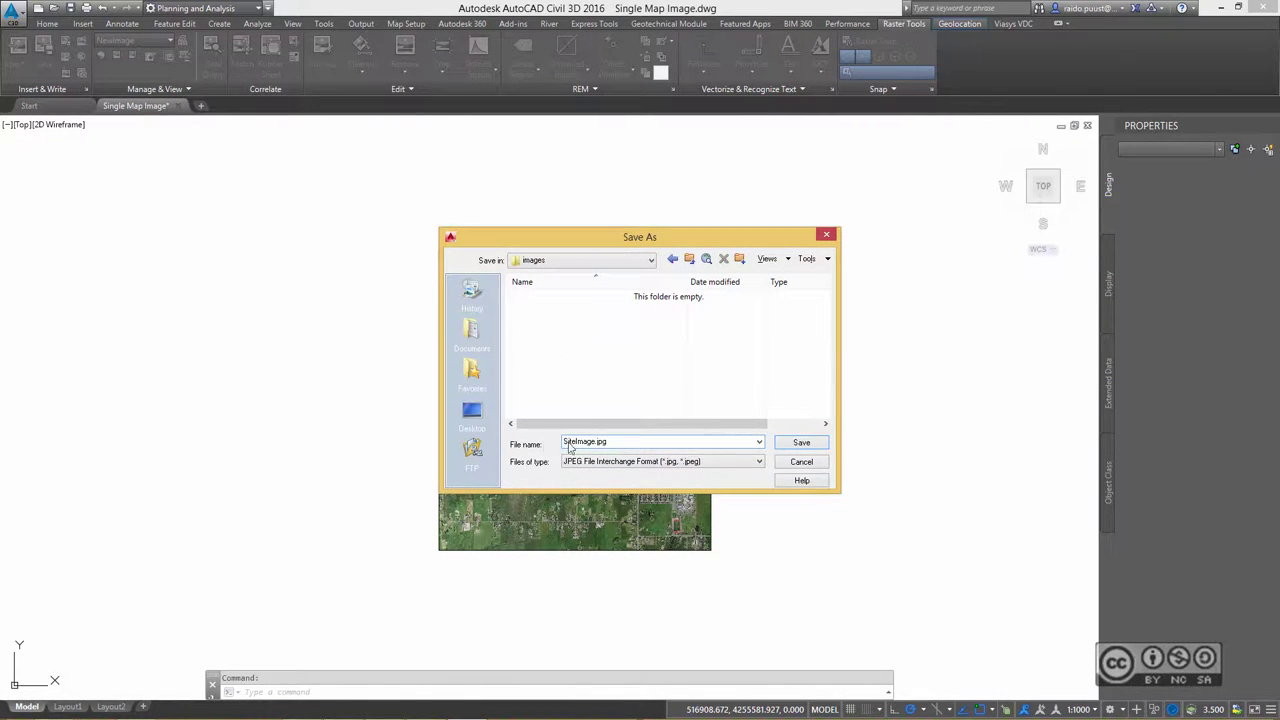
click(800, 444)
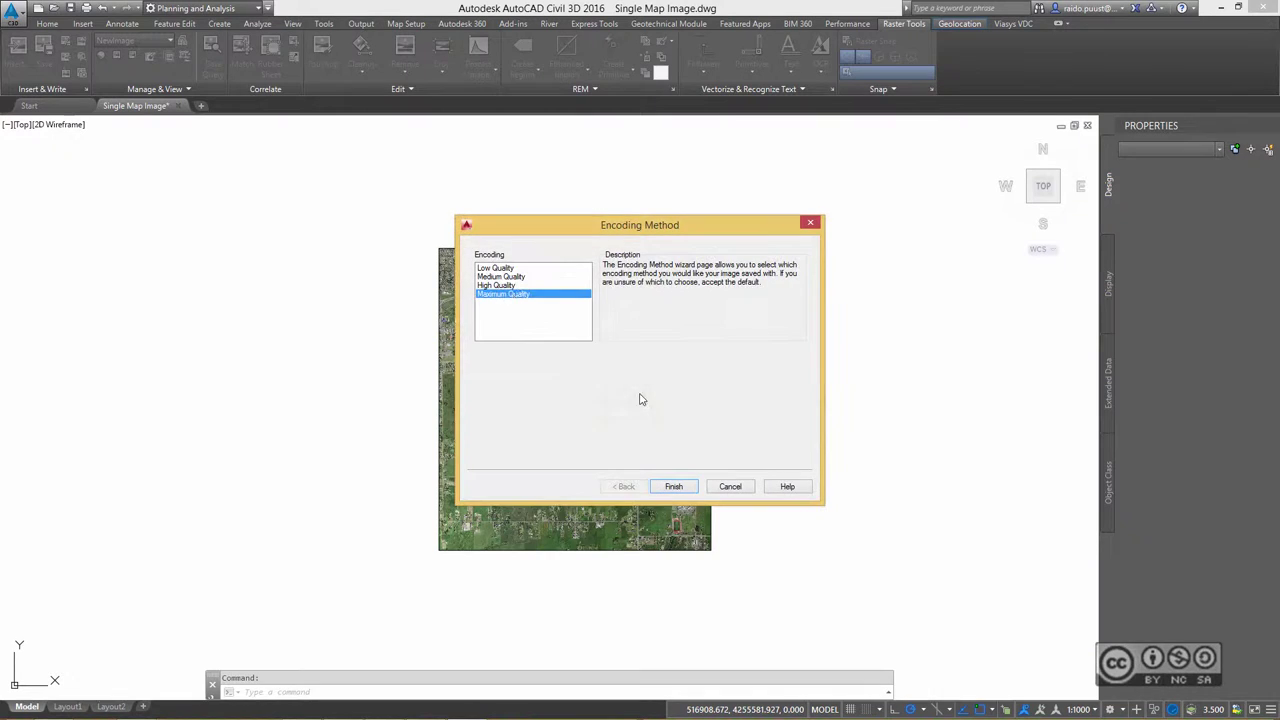
click(674, 487)
click(270, 466)
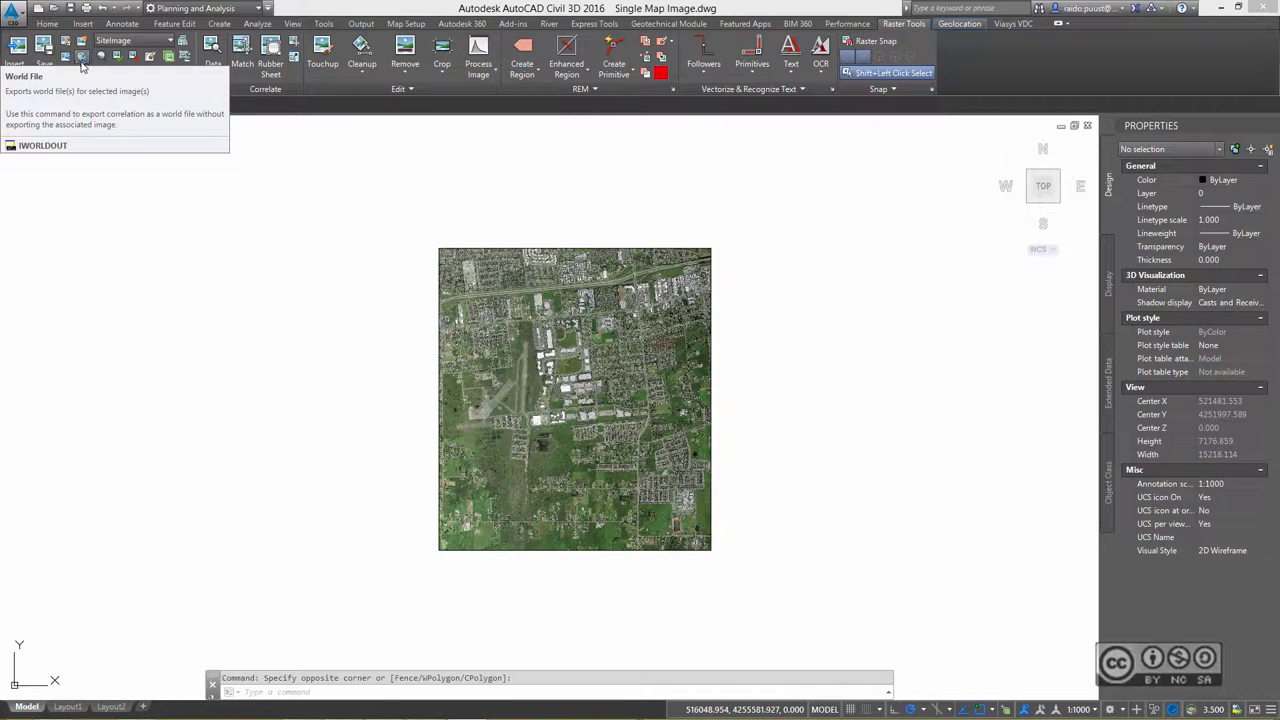
Step: Write a world file for SiteImage to the default images folder and save the drawing
click(83, 61)
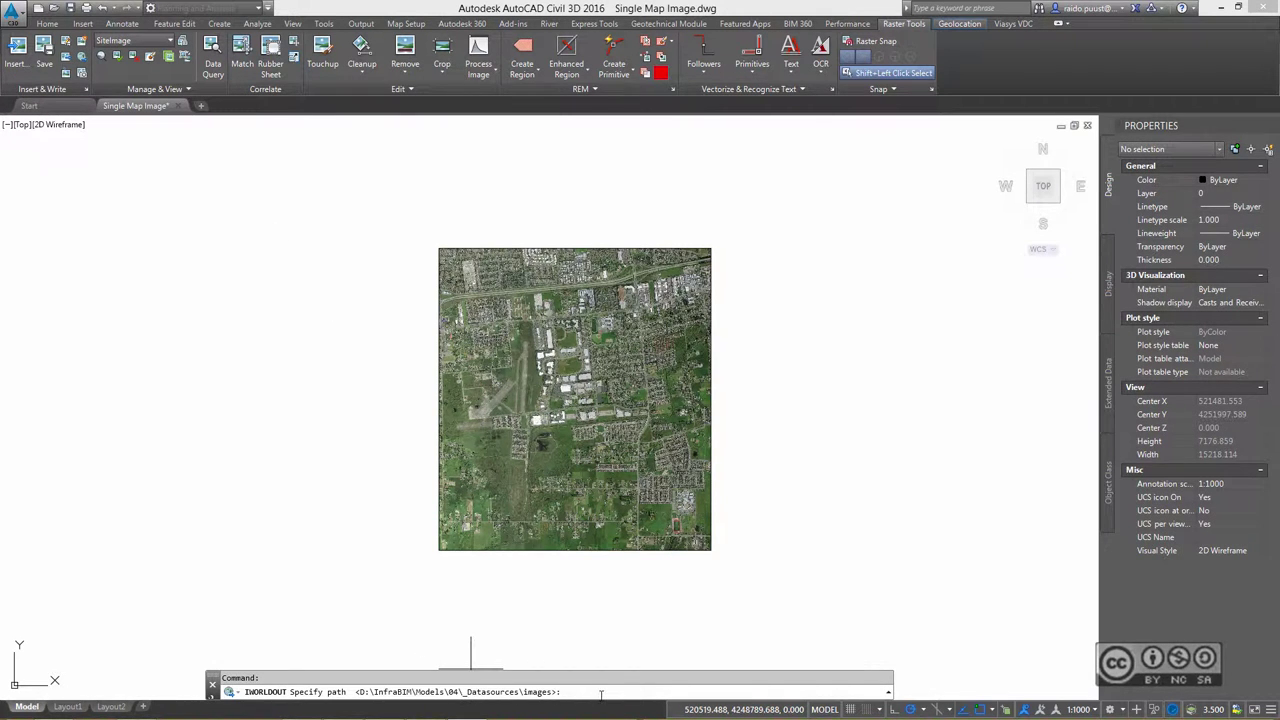
key(Return)
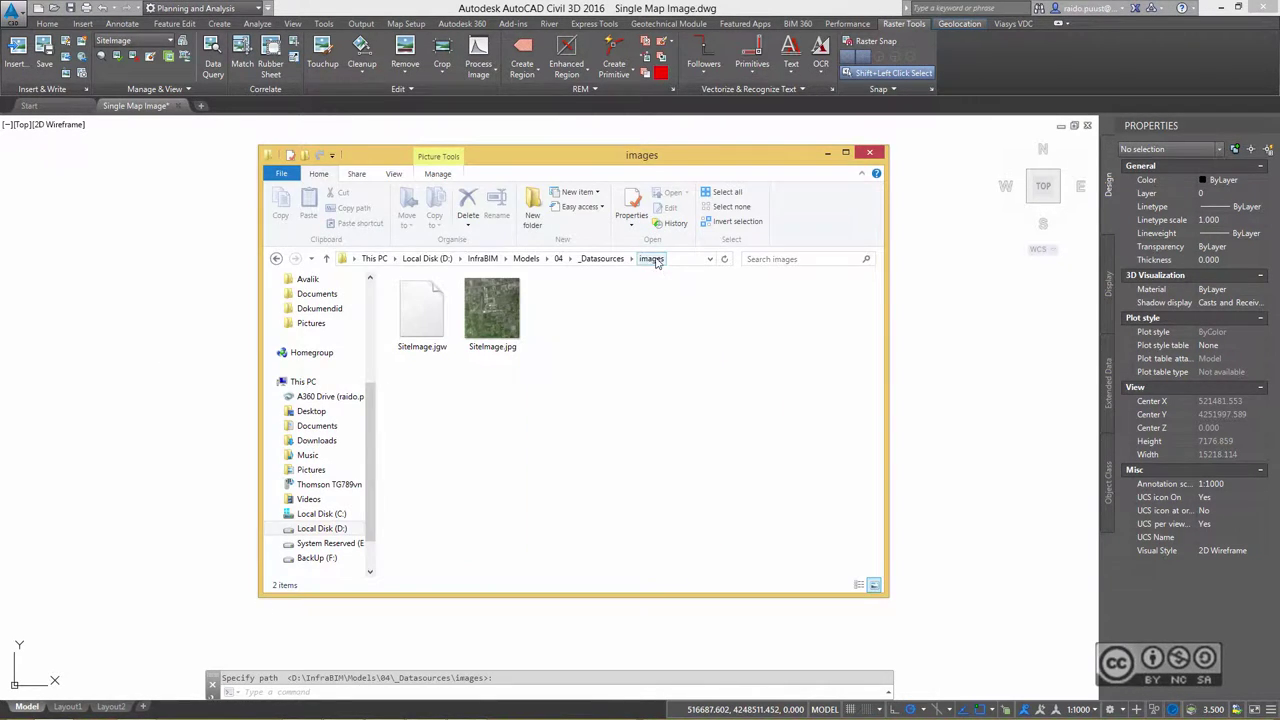
mouse_move(422, 314)
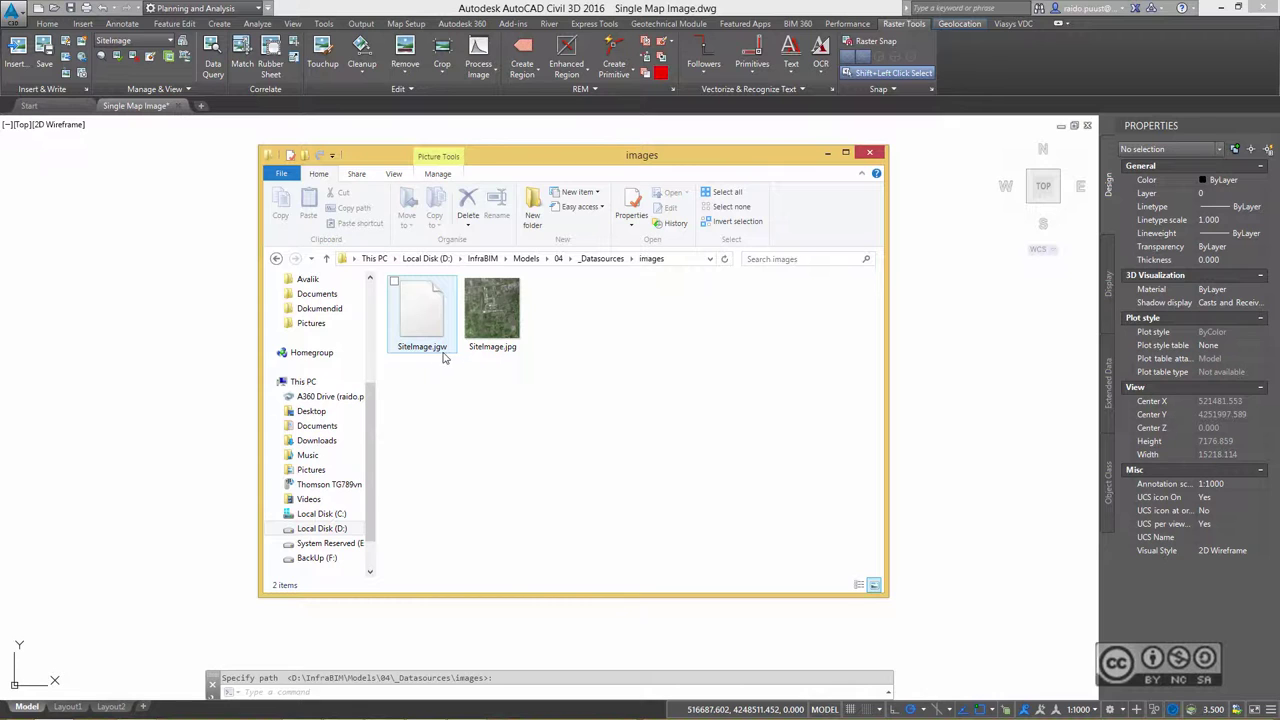
click(324, 255)
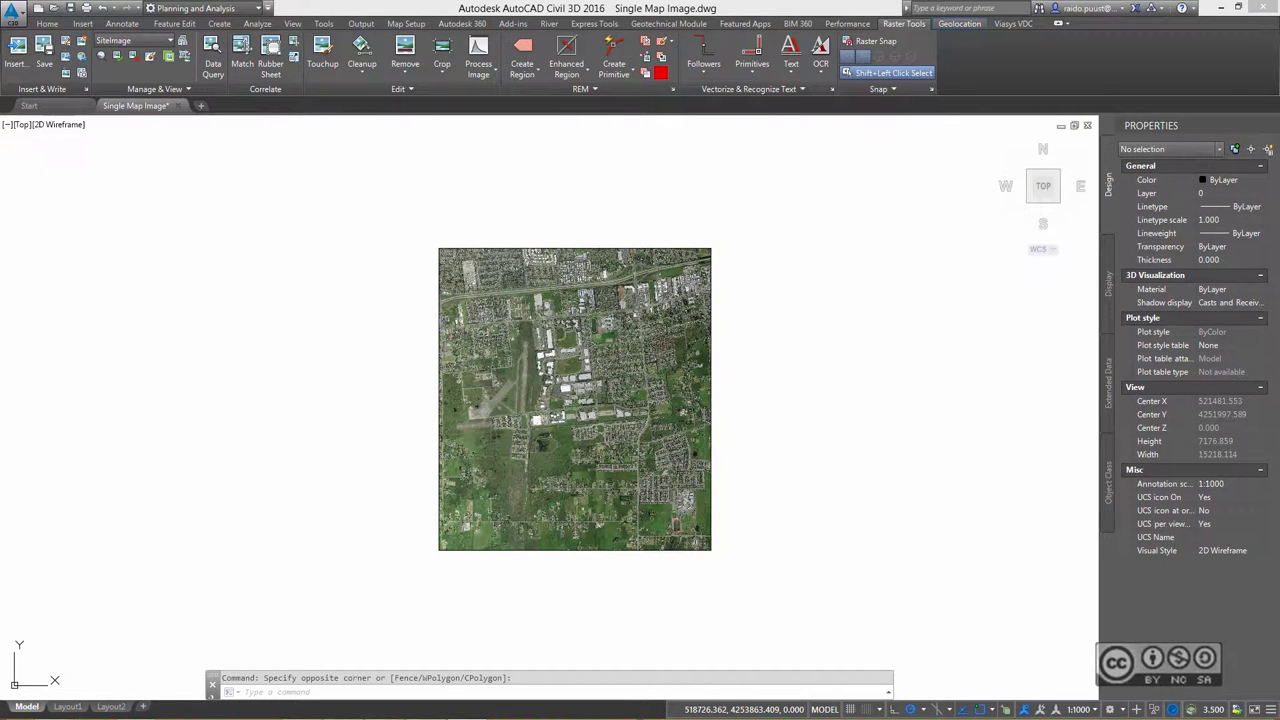
key(ctrl+s)
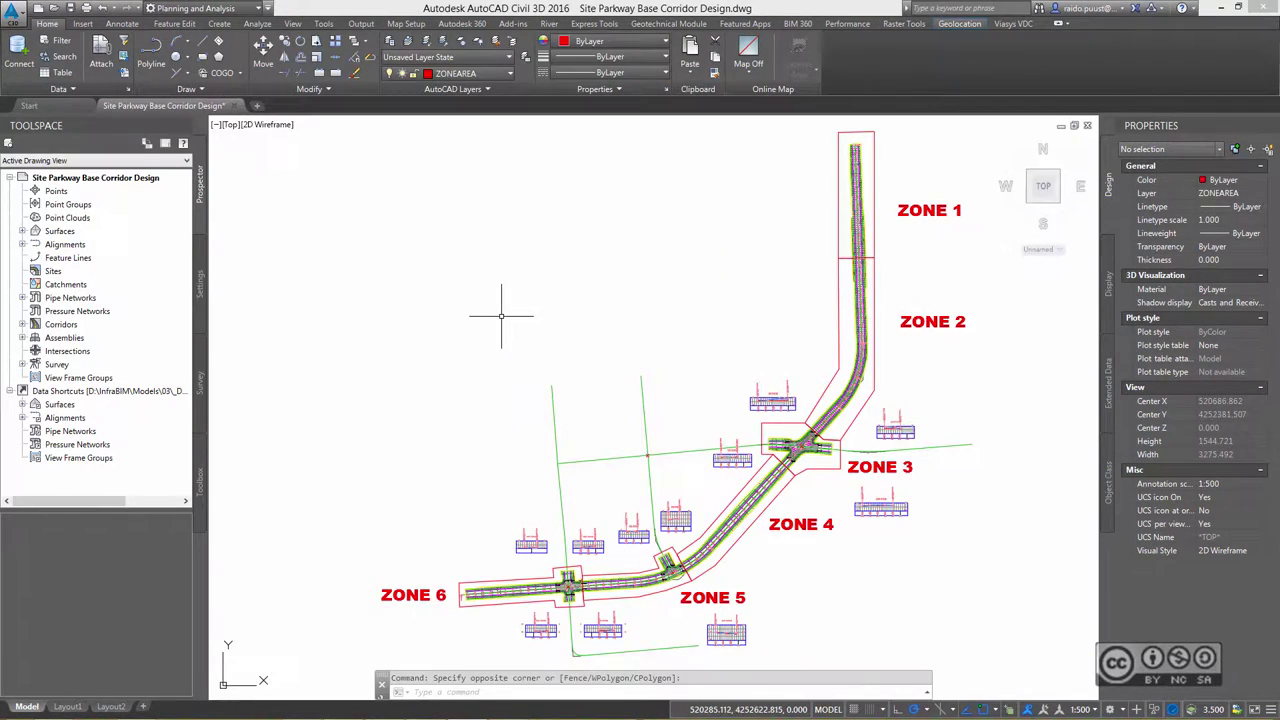
mouse_move(583, 254)
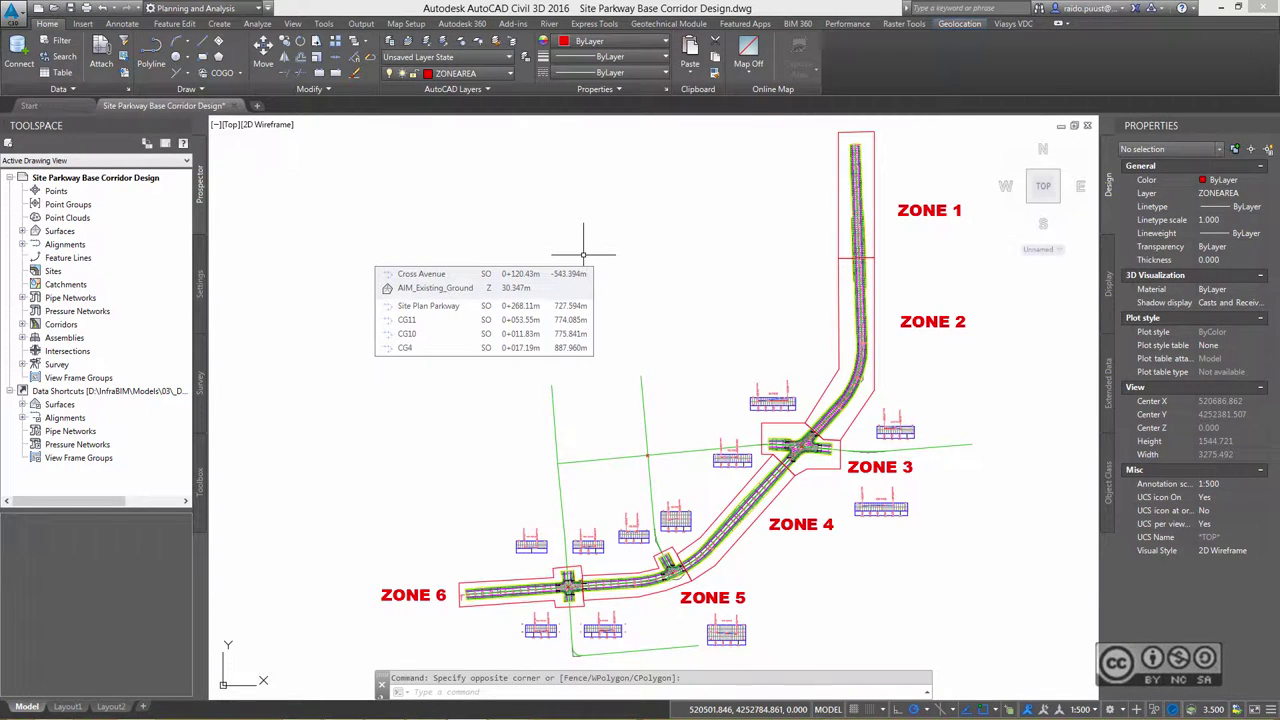
Step: Run MAP and start a new Raster Image or Surface data connection
scroll(583, 254, down, 3)
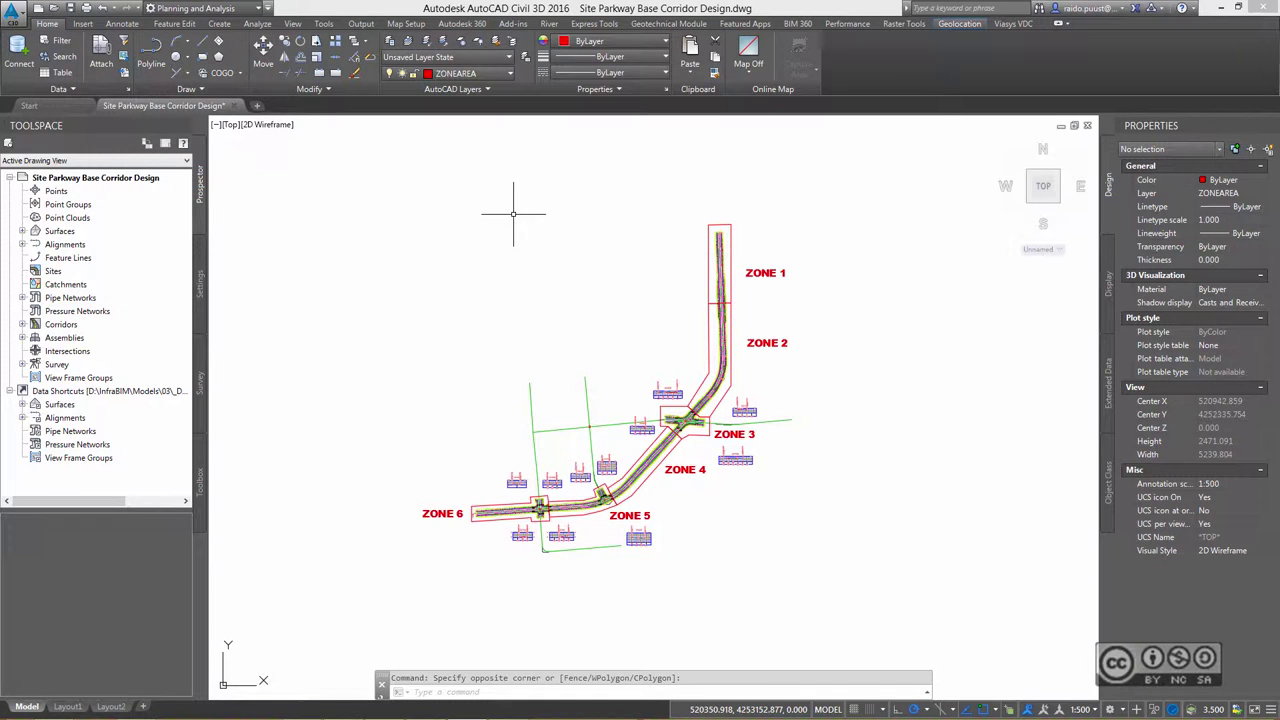
text(MAP)
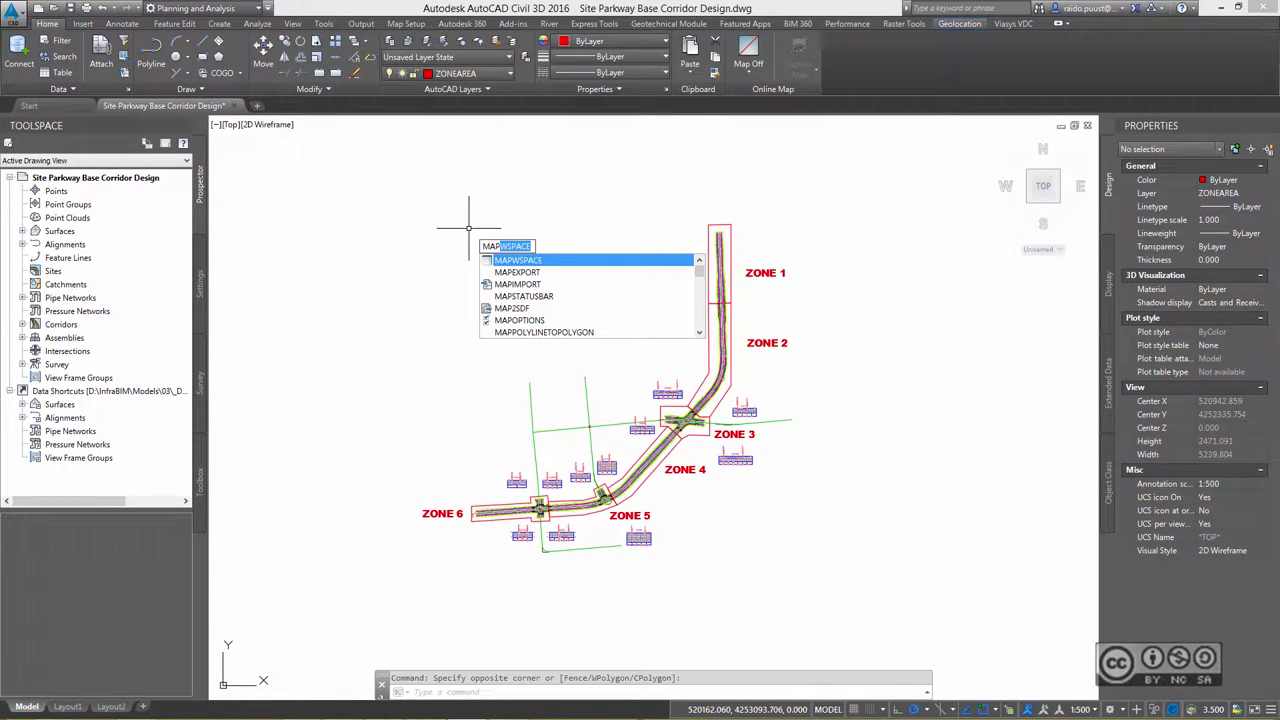
key(Return)
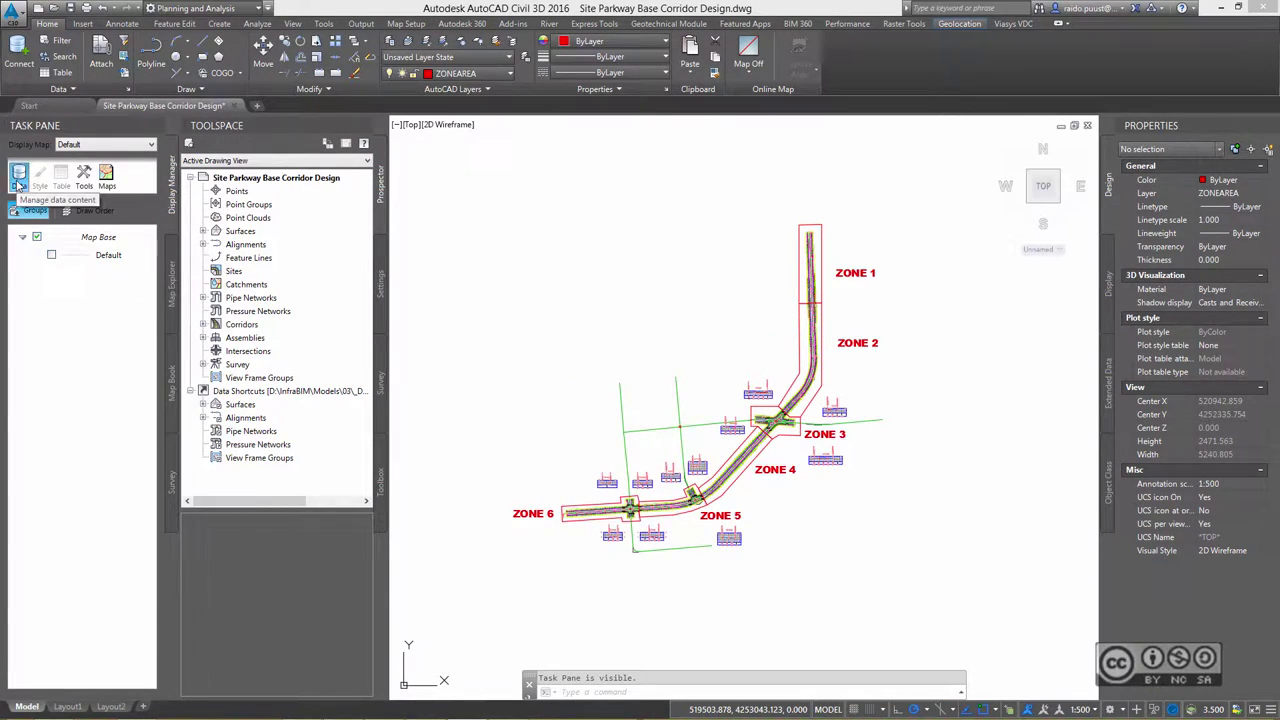
click(18, 178)
click(60, 190)
click(150, 268)
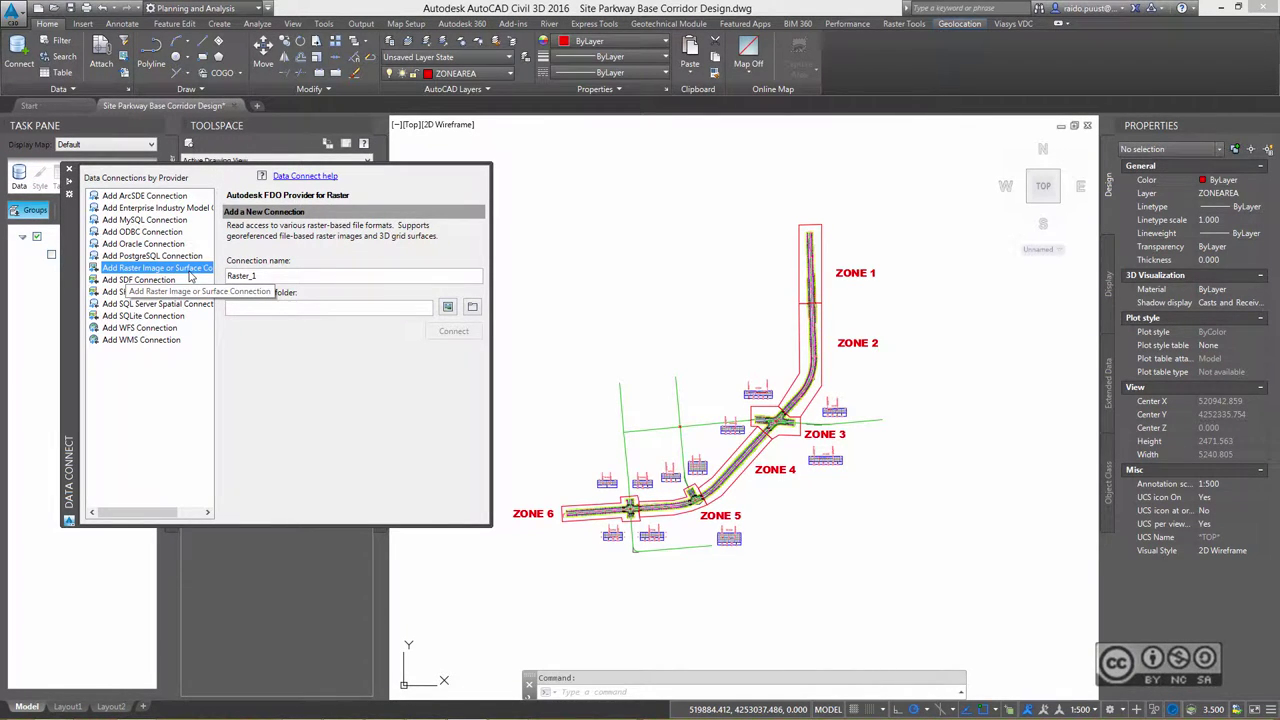
Step: Connect to SiteImage.jpg and add it to the map beneath the corridor
click(271, 307)
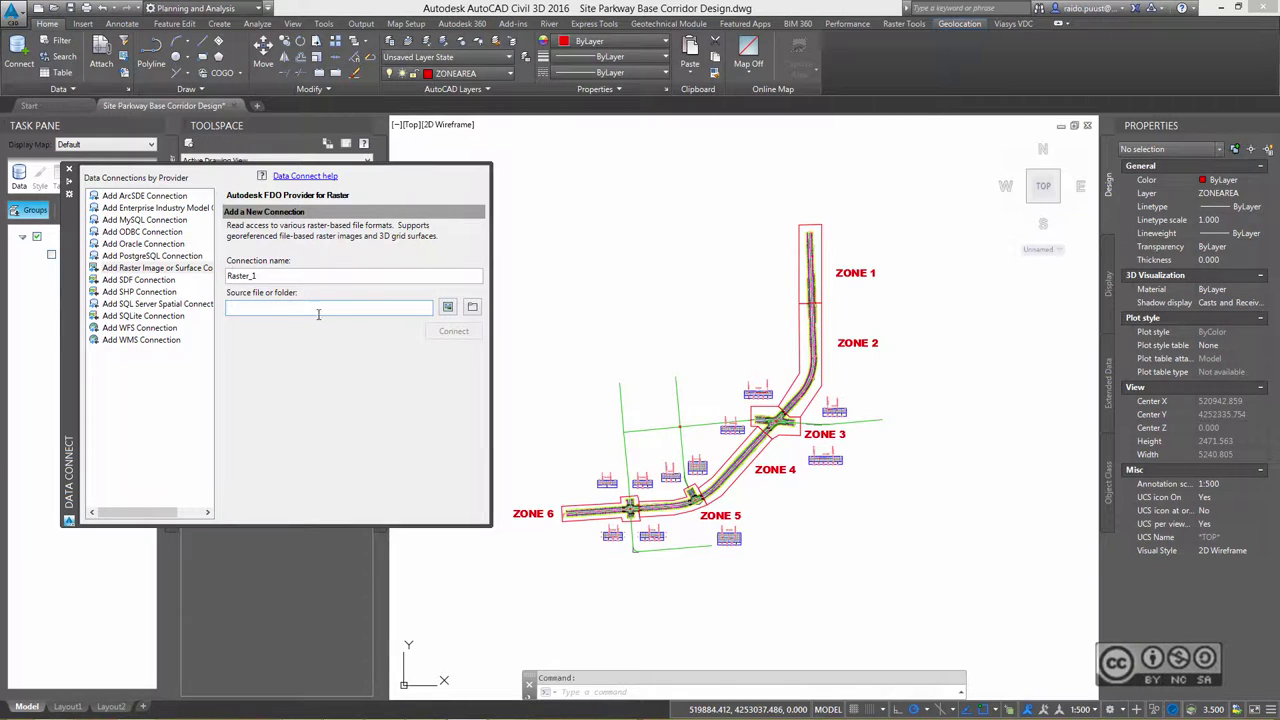
click(448, 308)
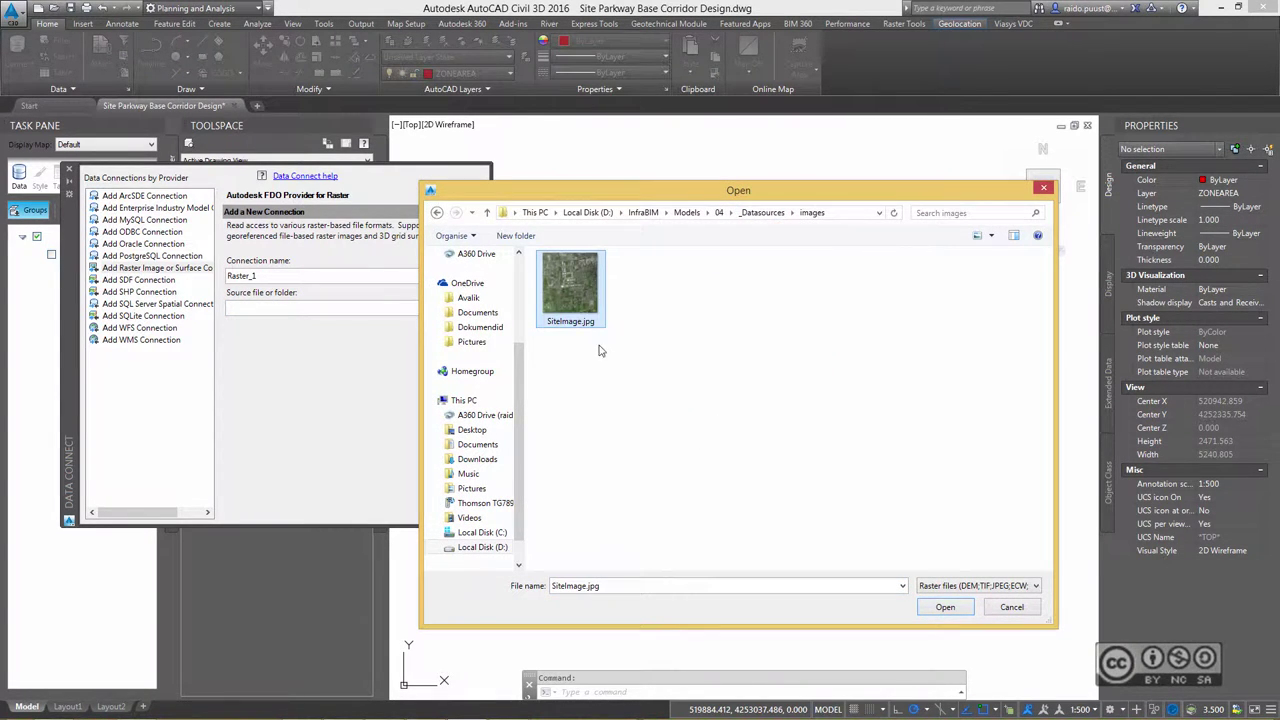
click(943, 607)
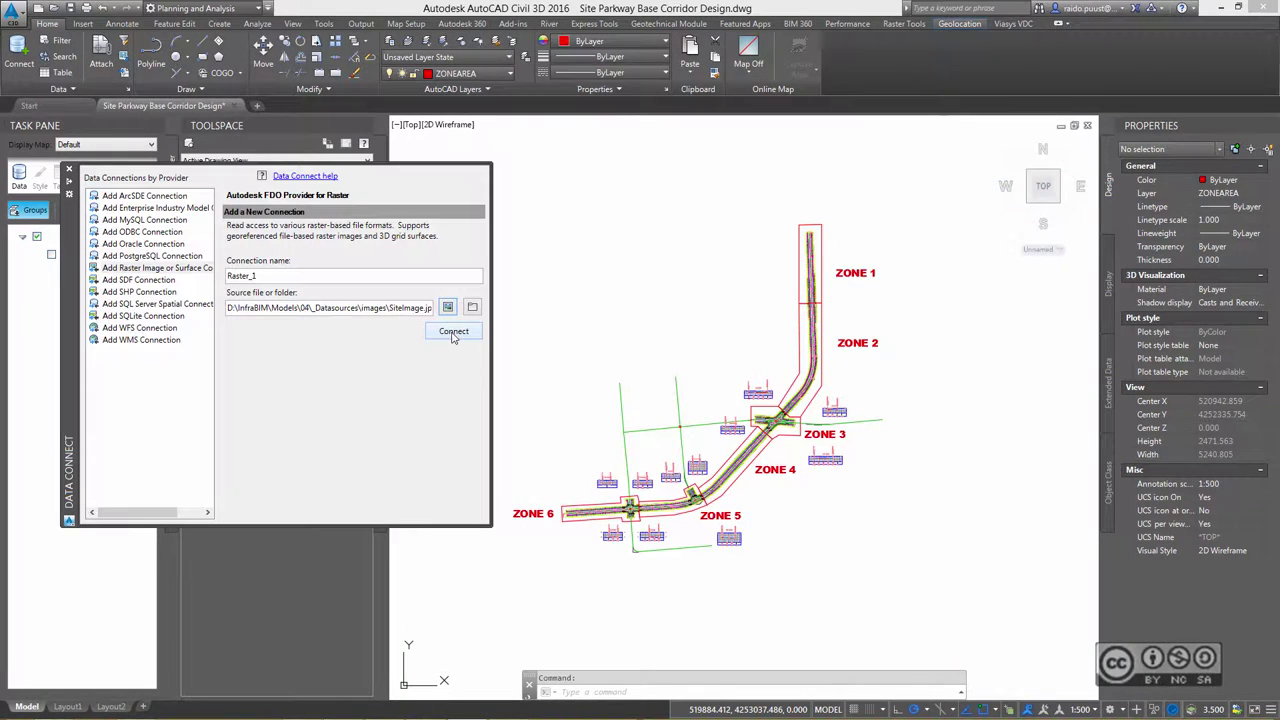
click(452, 334)
click(450, 391)
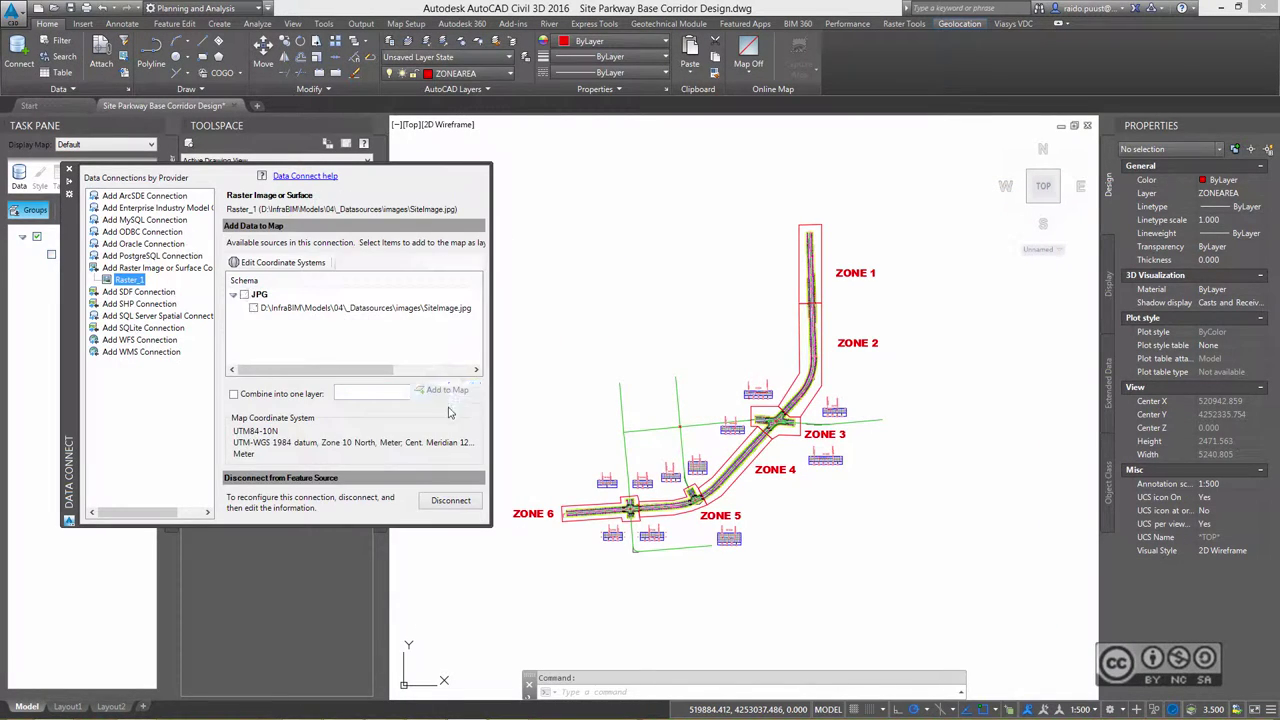
scroll(763, 462, up, 1)
scroll(519, 465, up, 1)
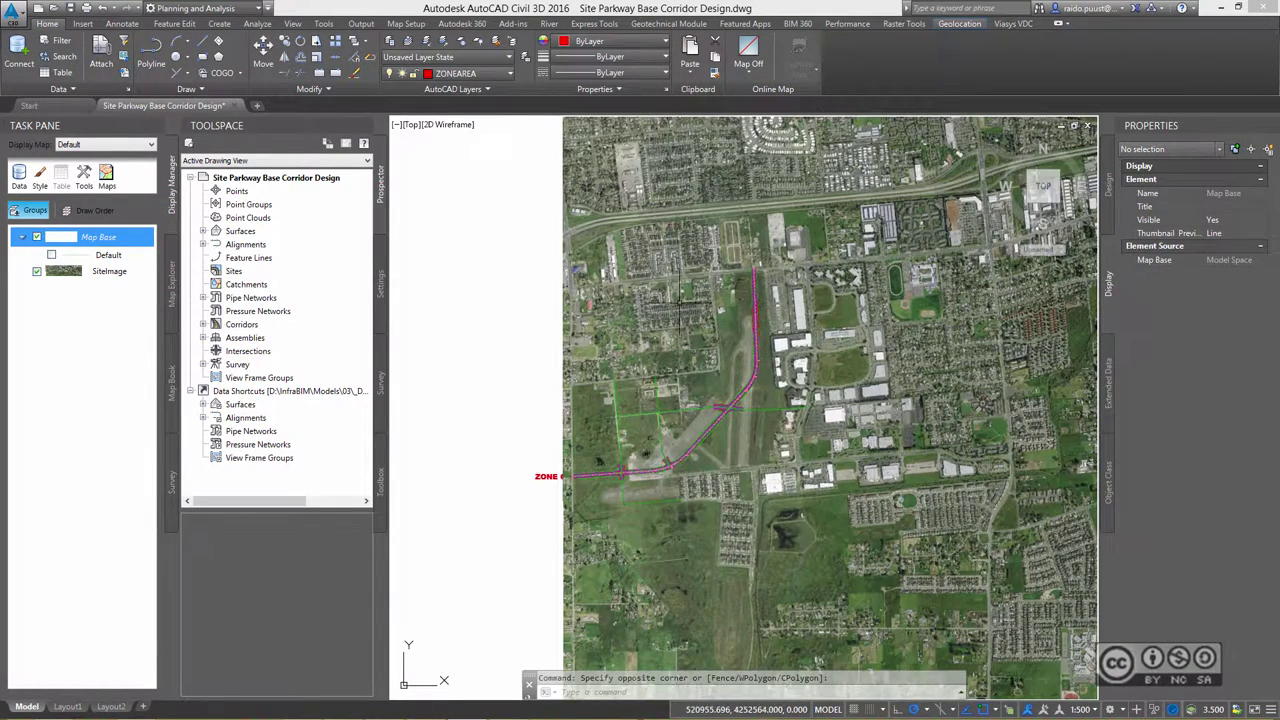
middle_drag(531, 330, 518, 330)
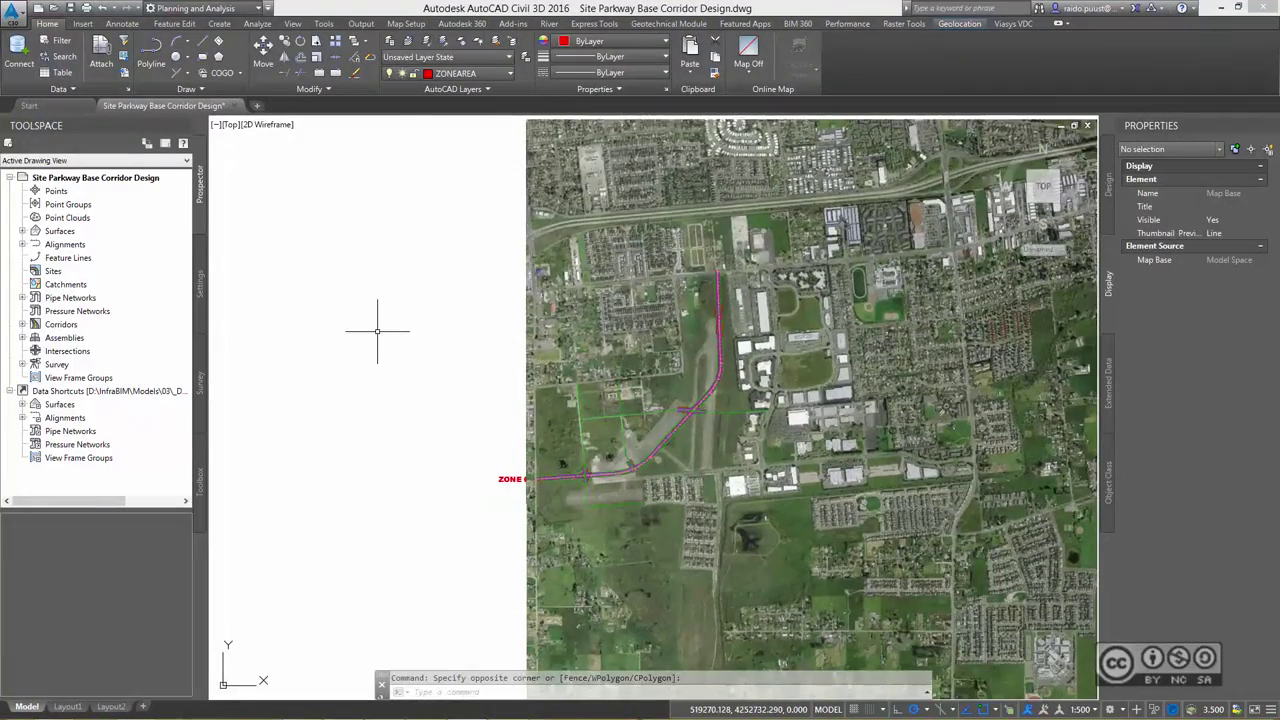
Step: Give the AIM_Existing_Ground surface the Contours 1m and 5m (Background) style in Surface Properties
double_click(60, 231)
right_click(100, 244)
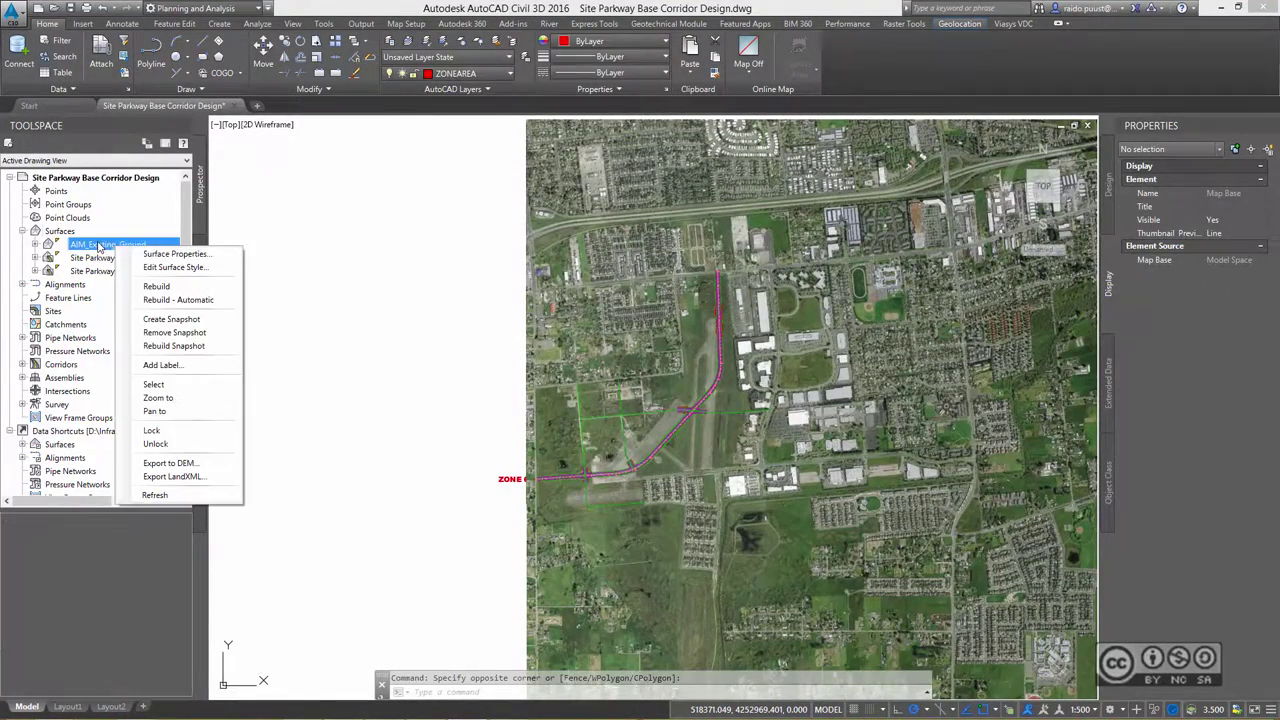
click(156, 257)
click(551, 343)
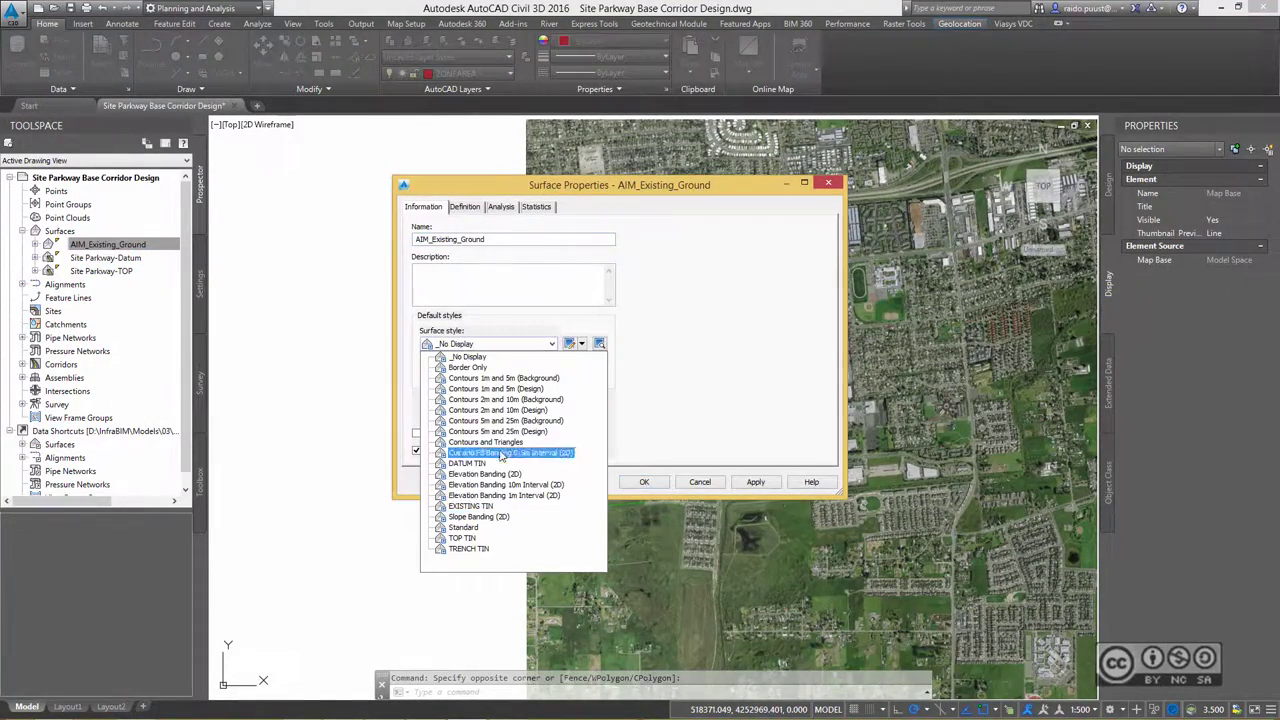
click(490, 385)
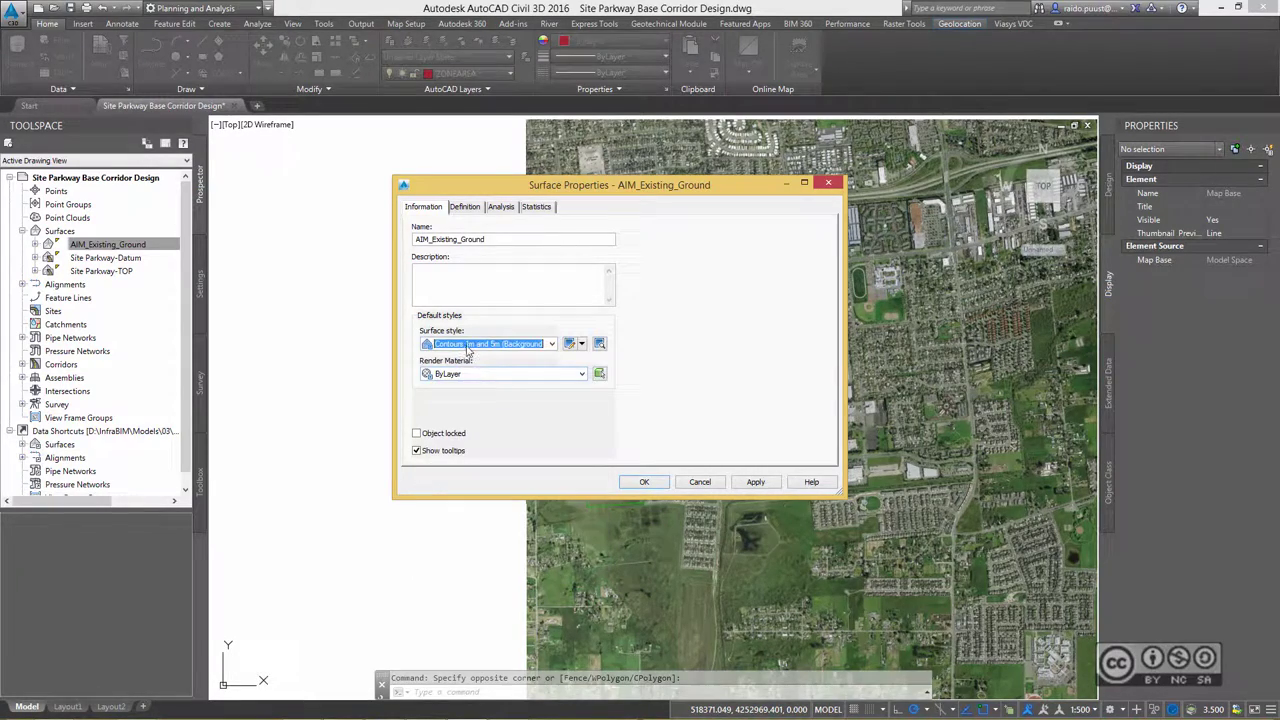
click(644, 481)
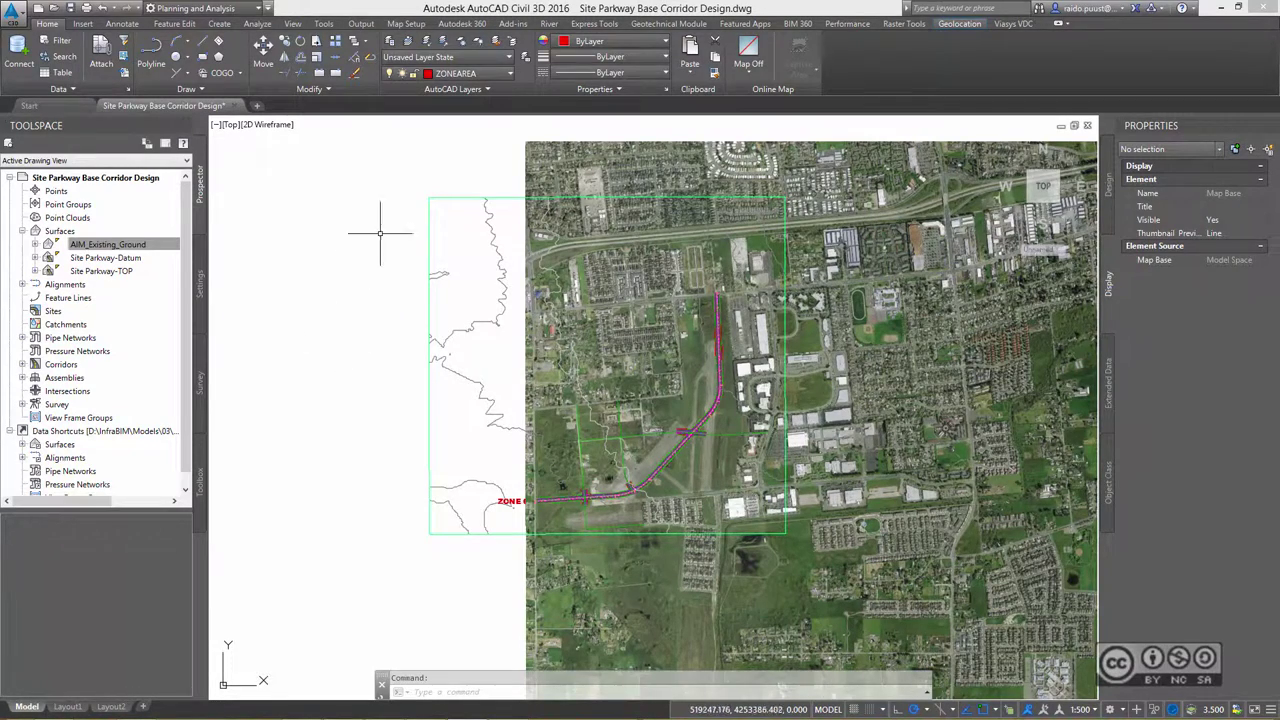
Step: Expand the AIM_Existing_Ground surface down to its Definition items in Prospector
click(364, 410)
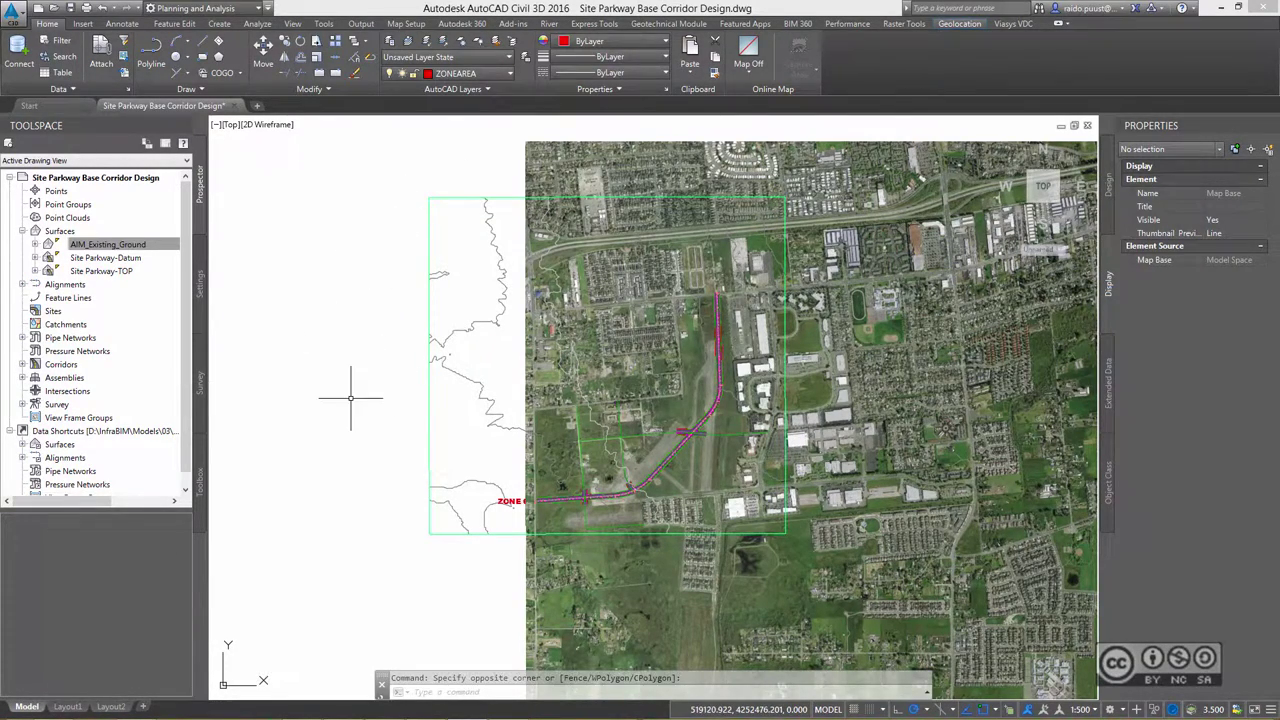
click(35, 244)
double_click(112, 284)
click(103, 297)
text(rec)
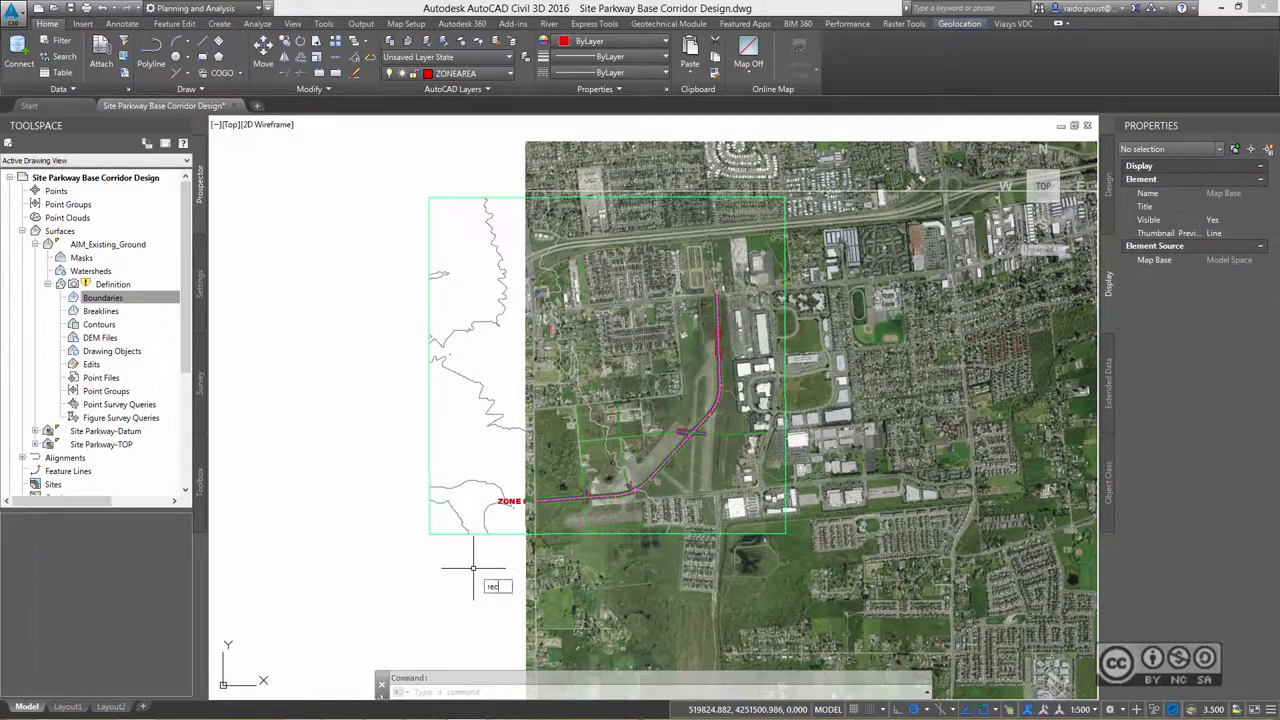
Step: Draw a RECTANG rectangle over the aerial image
key(Return)
scroll(475, 565, up, 5)
scroll(435, 500, up, 4)
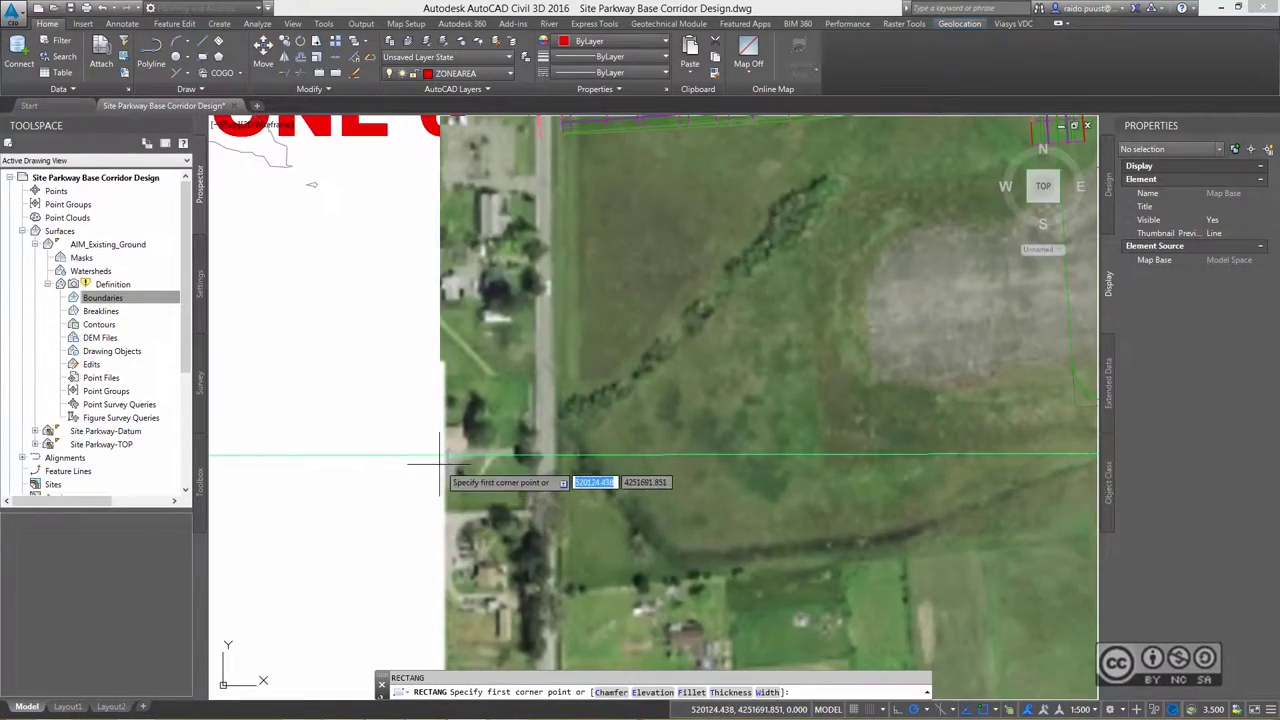
click(440, 463)
scroll(440, 463, down, 5)
scroll(785, 227, up, 3)
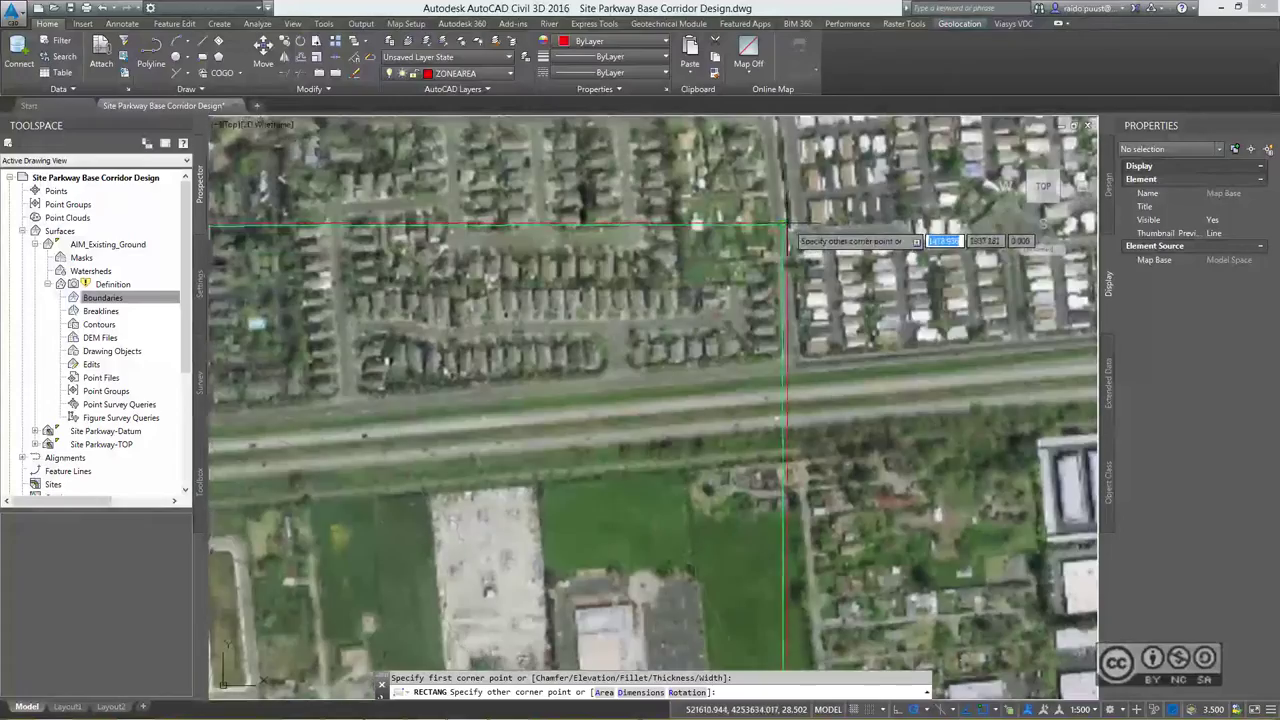
scroll(766, 229, up, 3)
scroll(257, 429, down, 10)
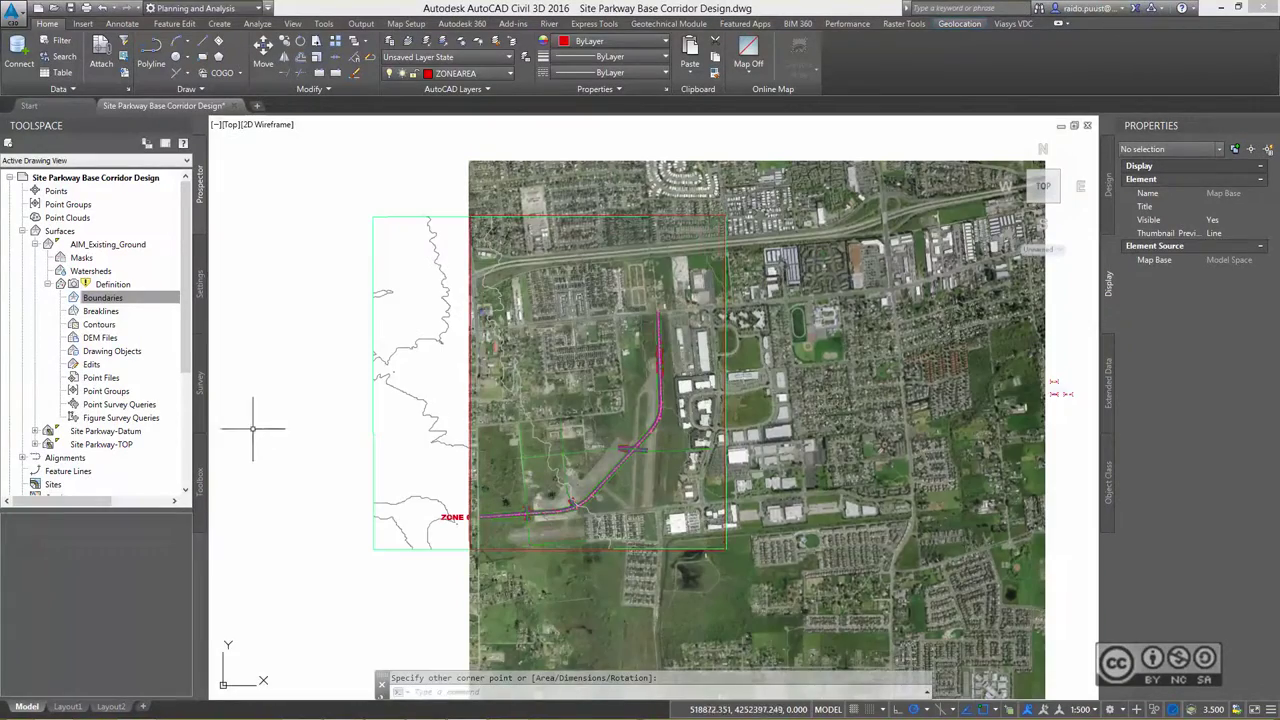
Step: Add the rectangle as an Outer boundary of AIM_Existing_Ground
right_click(102, 302)
click(128, 305)
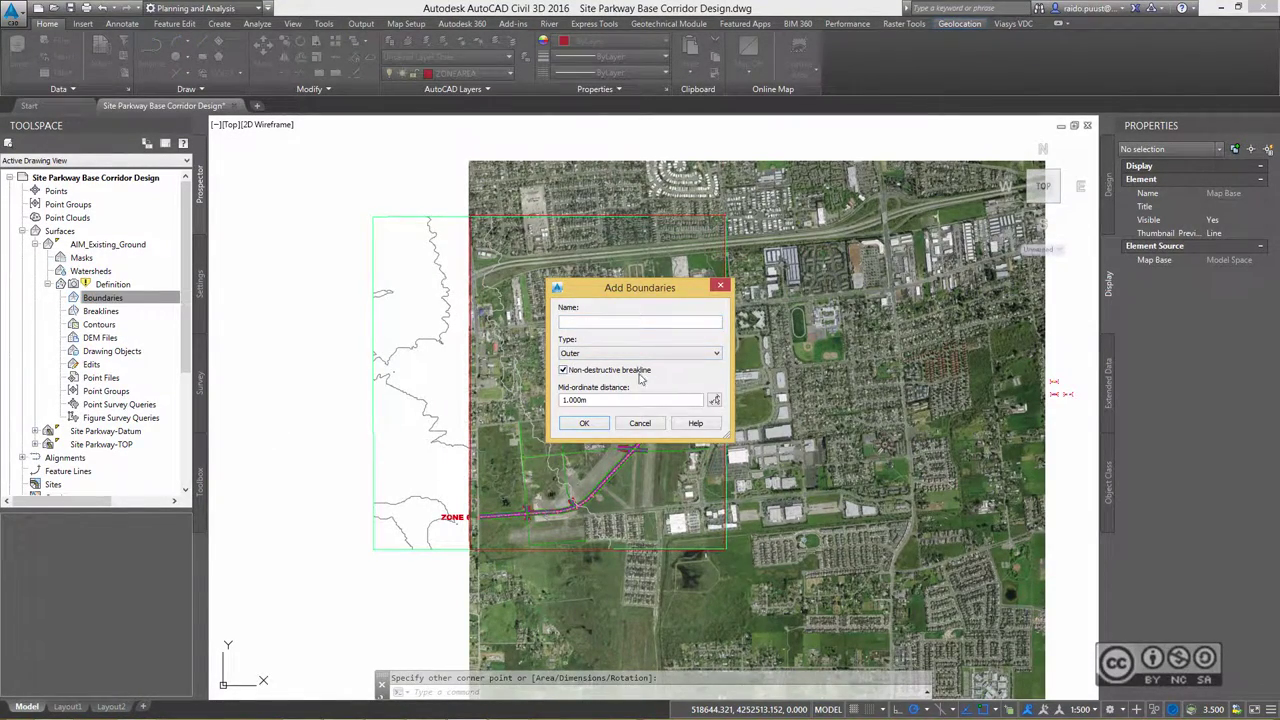
click(587, 424)
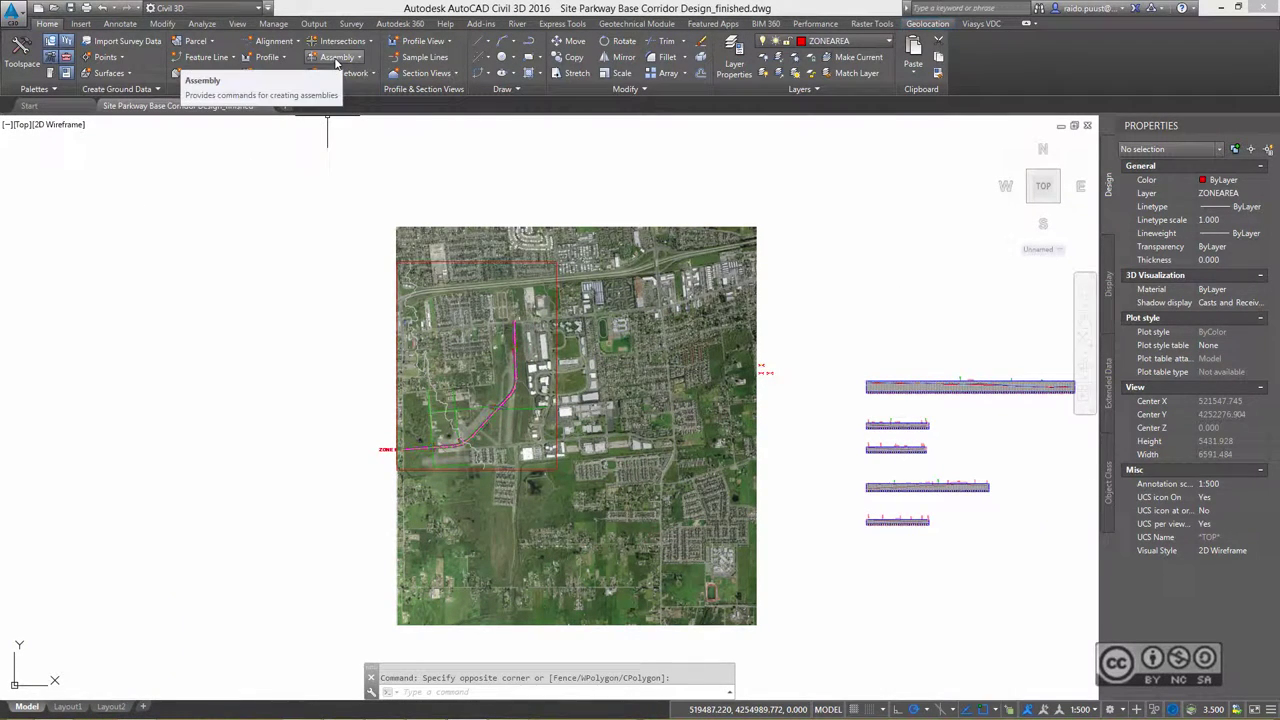
Step: Create a new assembly named ROADCL and place its baseline in the drawing
click(345, 64)
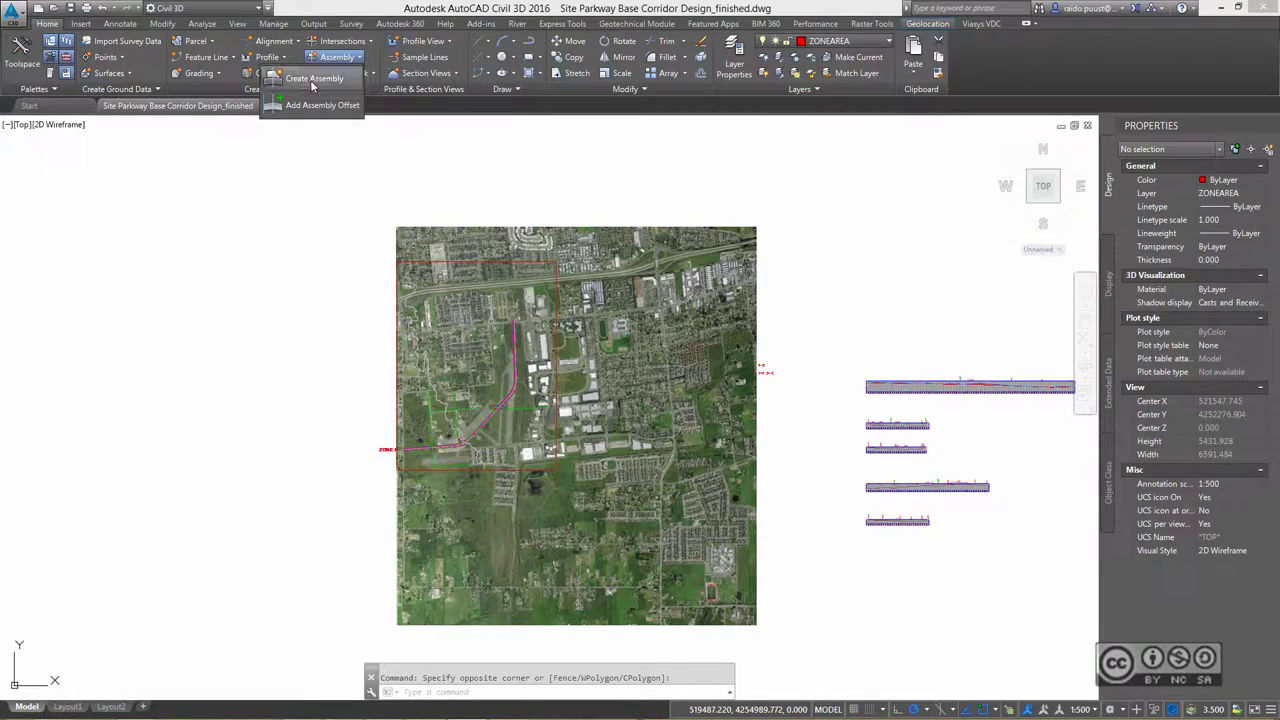
click(310, 73)
text(ROADCL)
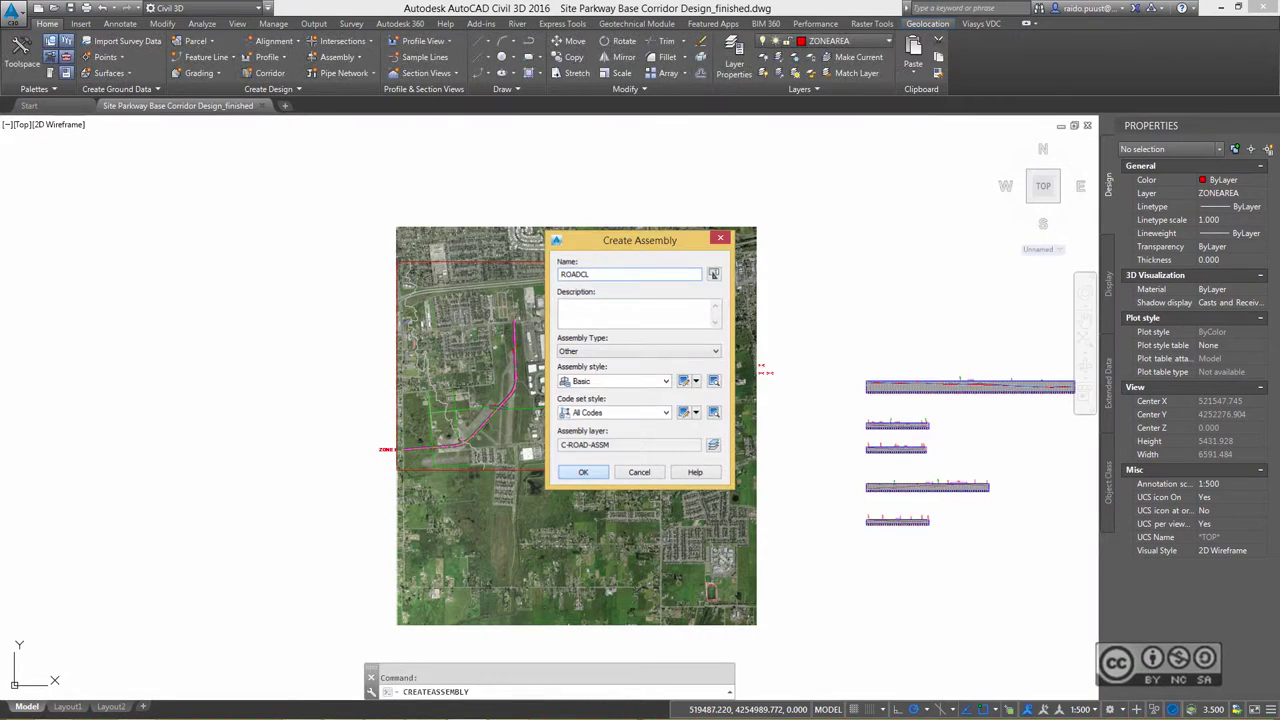
click(584, 472)
scroll(790, 372, up, 8)
scroll(730, 385, up, 5)
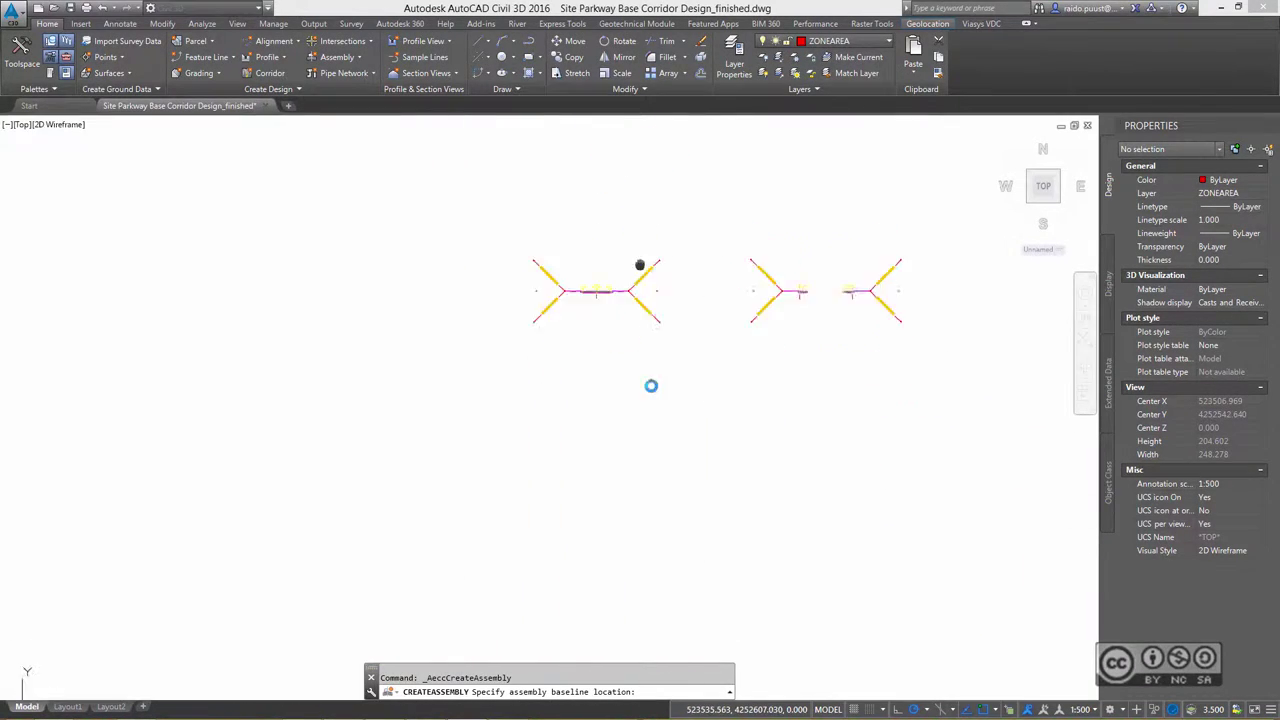
click(600, 343)
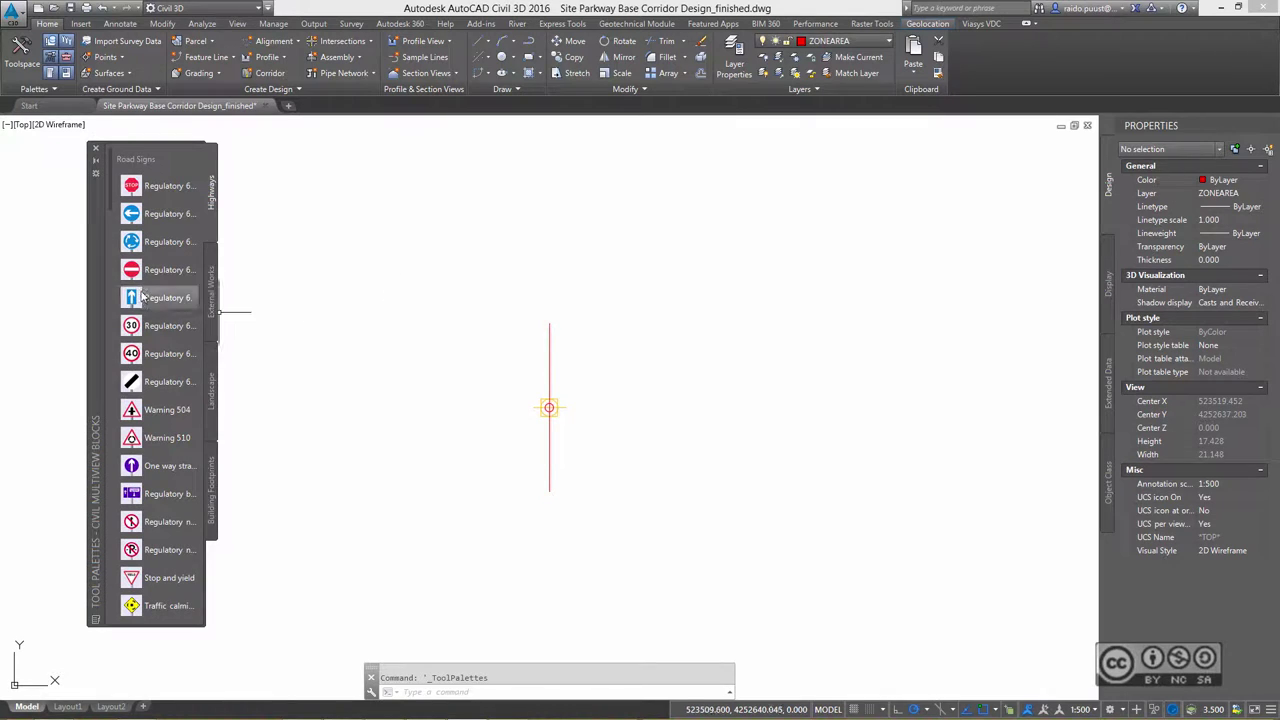
Step: Attach the Generic MarkPoint subassembly from Tool Palettes to the ROADCL baseline
click(97, 283)
drag(97, 283, 83, 277)
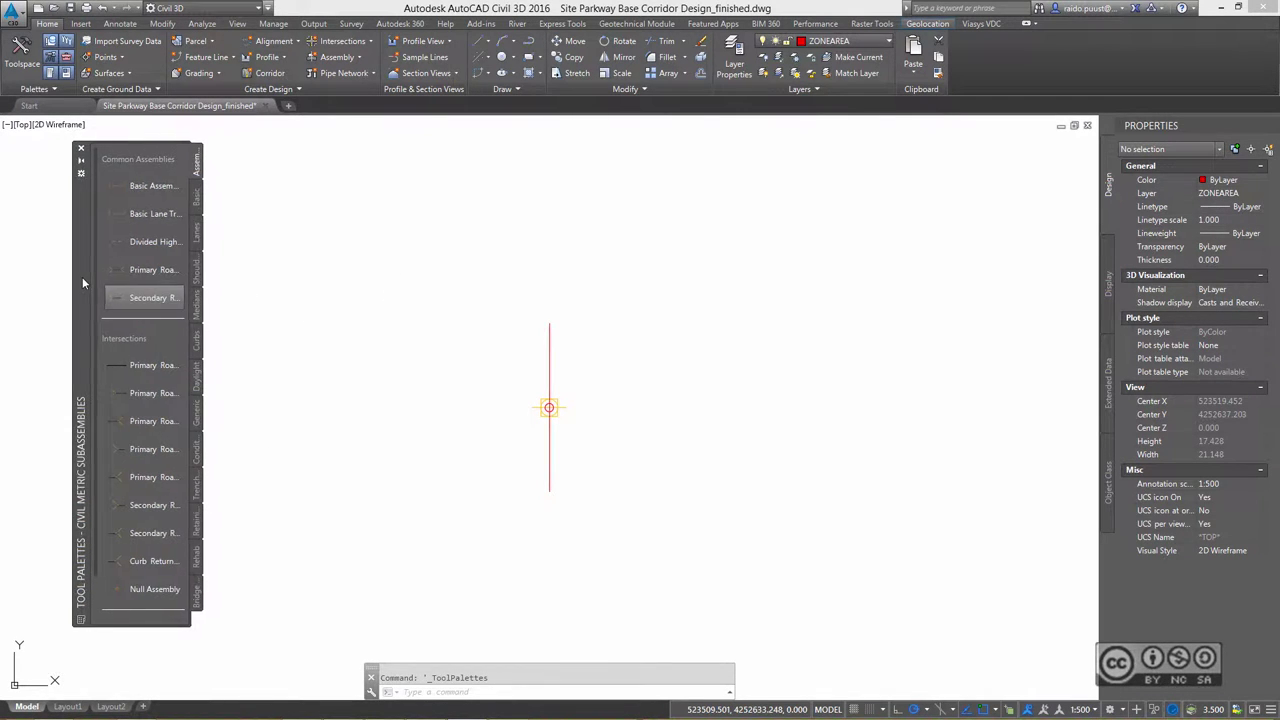
click(200, 414)
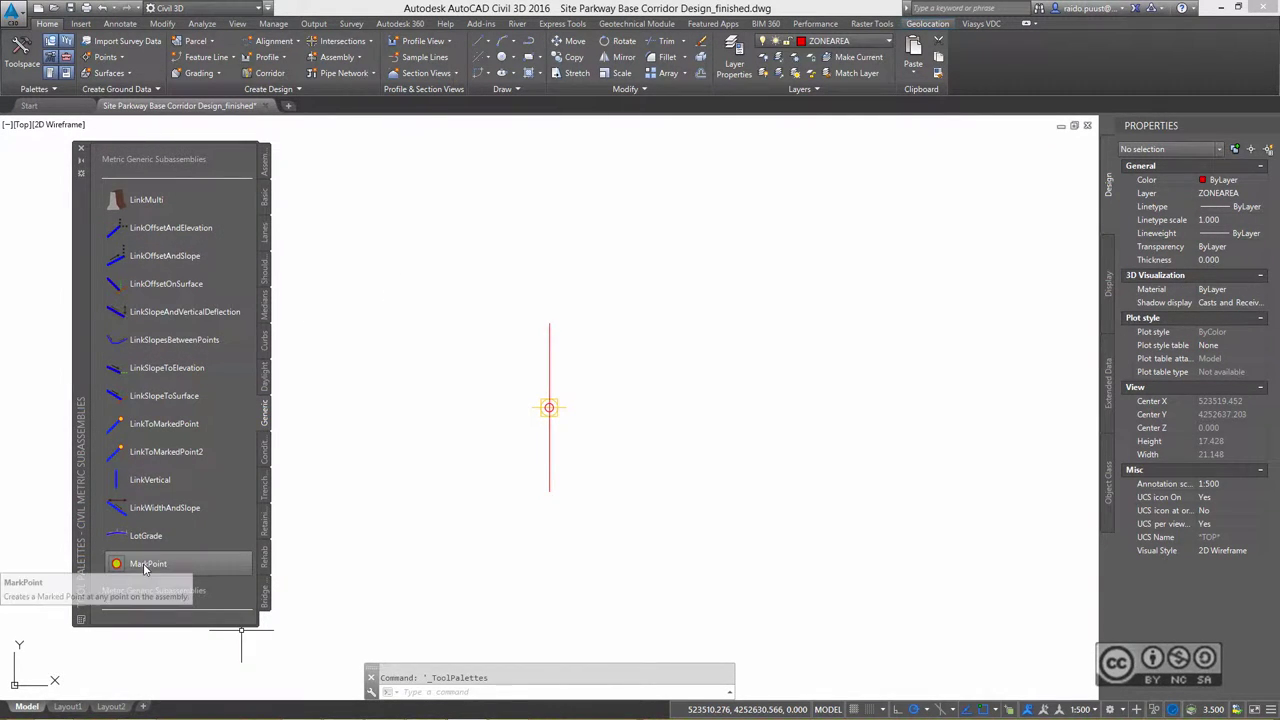
click(137, 565)
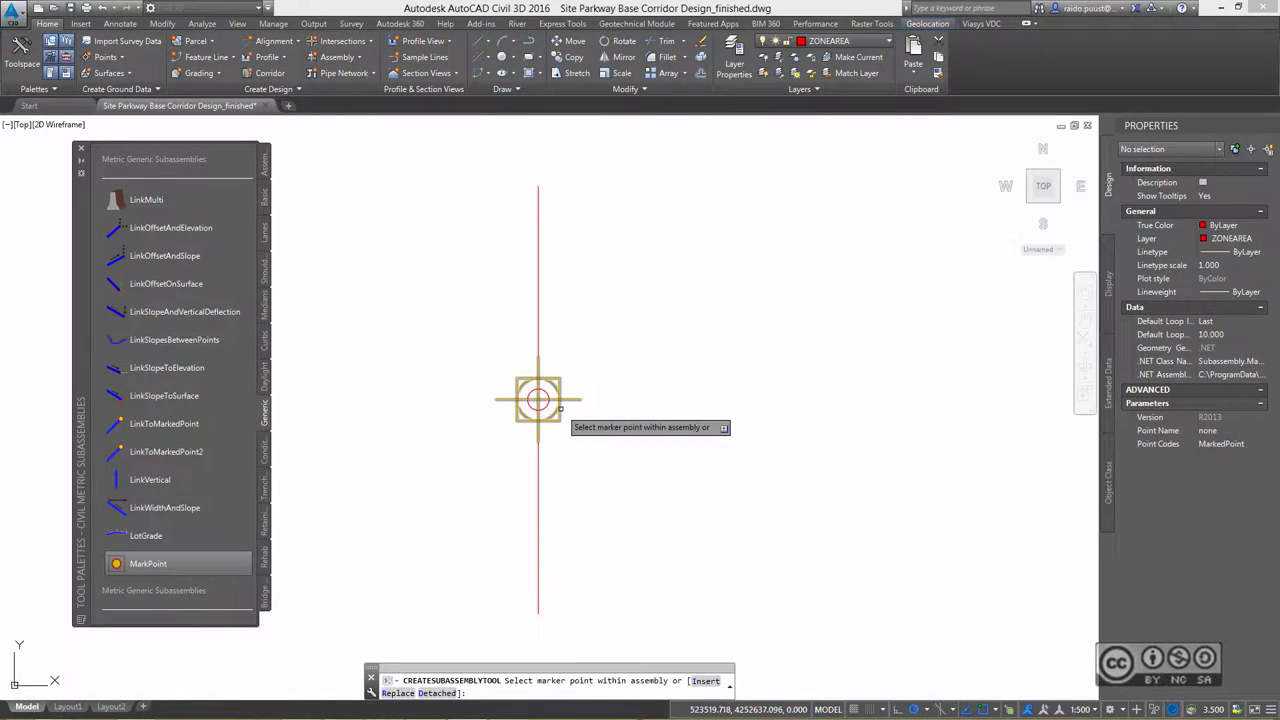
click(538, 400)
scroll(600, 466, down, 2)
click(198, 200)
scroll(329, 314, down, 2)
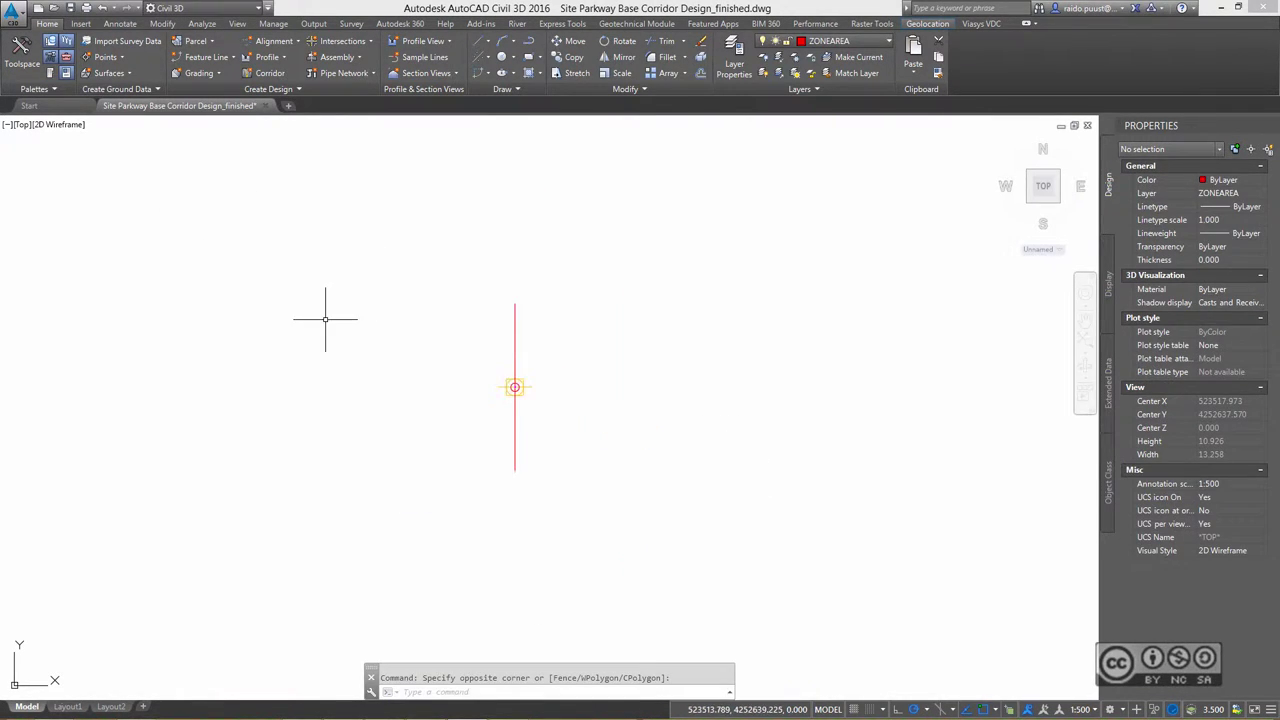
scroll(329, 314, down, 5)
scroll(600, 300, up, 5)
Step: Show Site Parkway's Corridor Properties Parameters tab, enlarged to list baselines through CG11
click(652, 289)
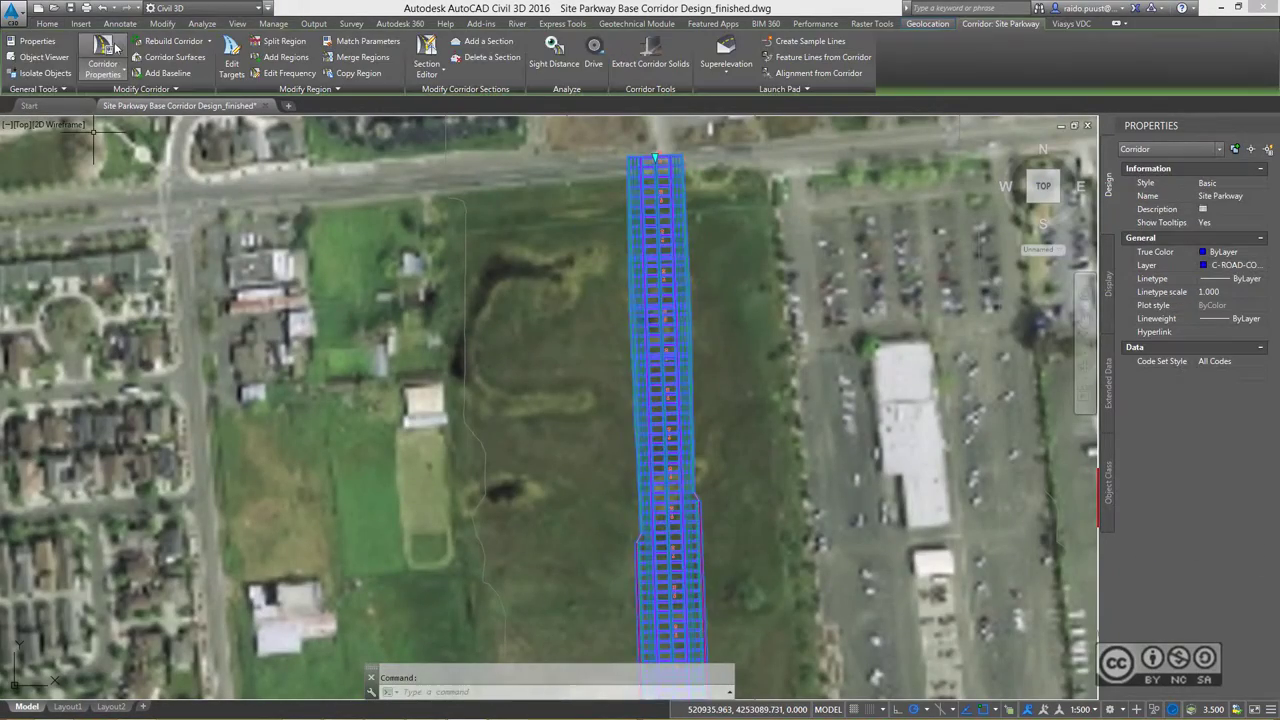
click(104, 46)
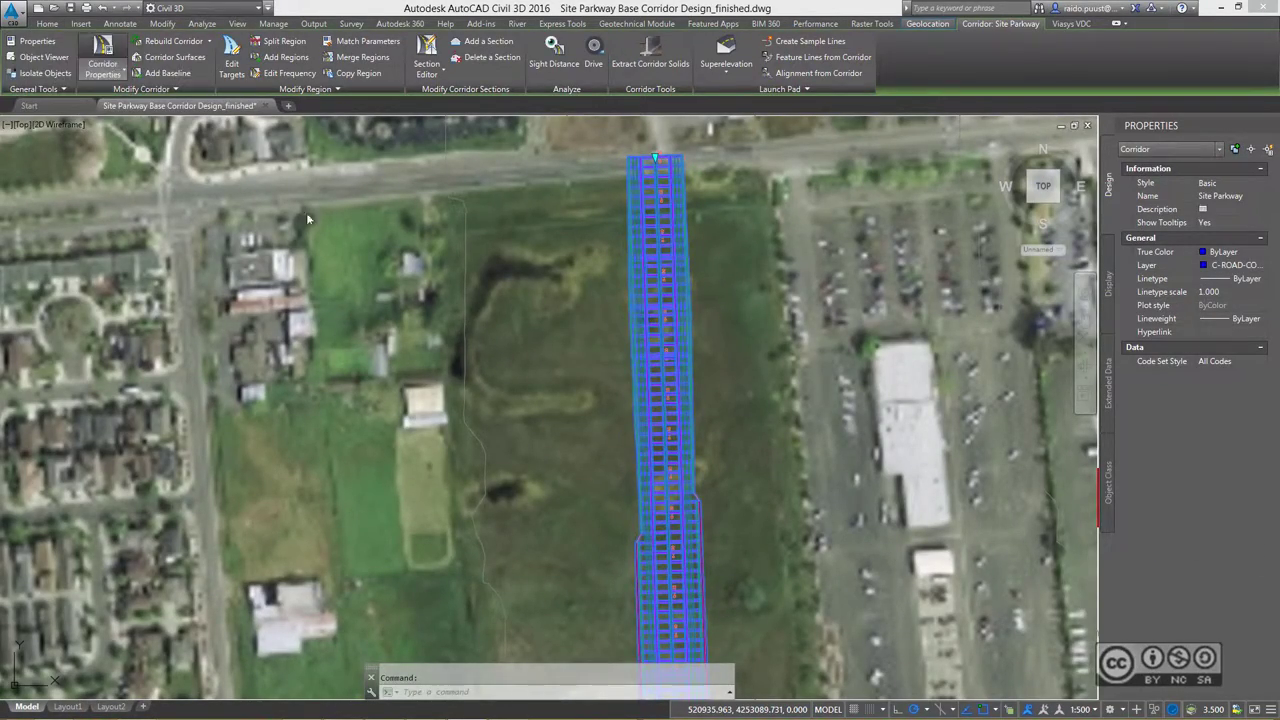
click(300, 237)
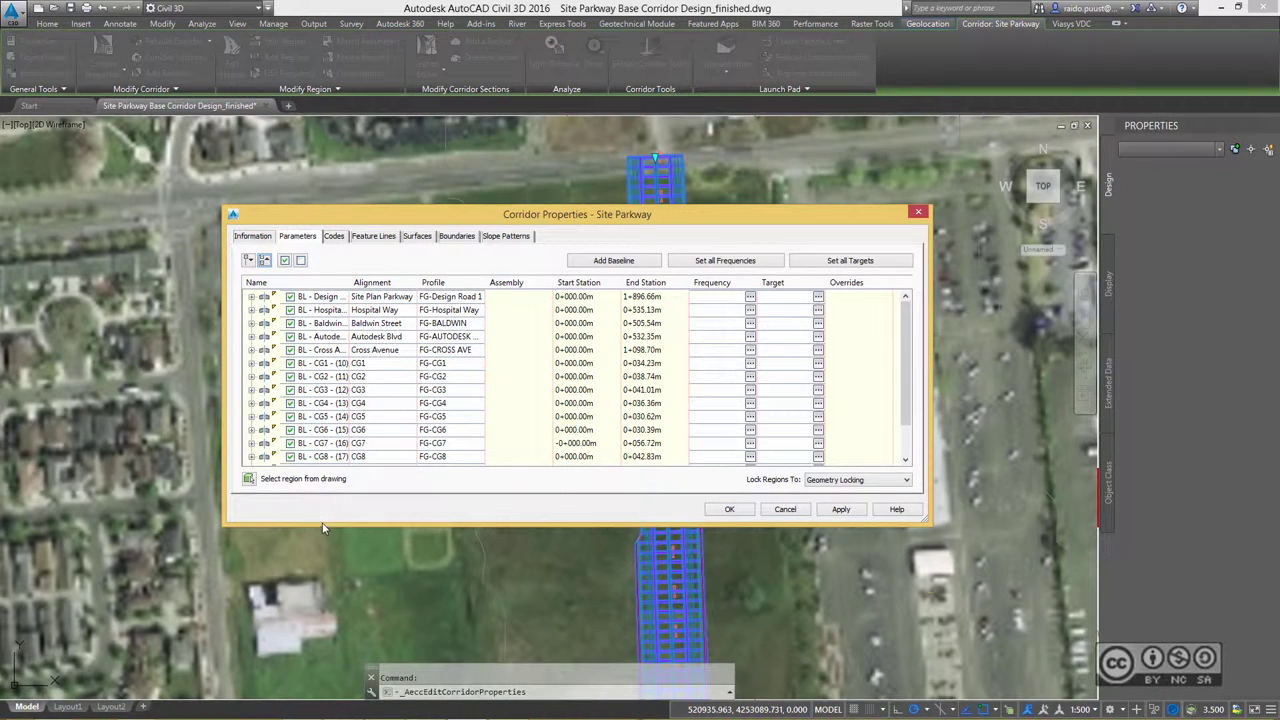
drag(322, 525, 322, 592)
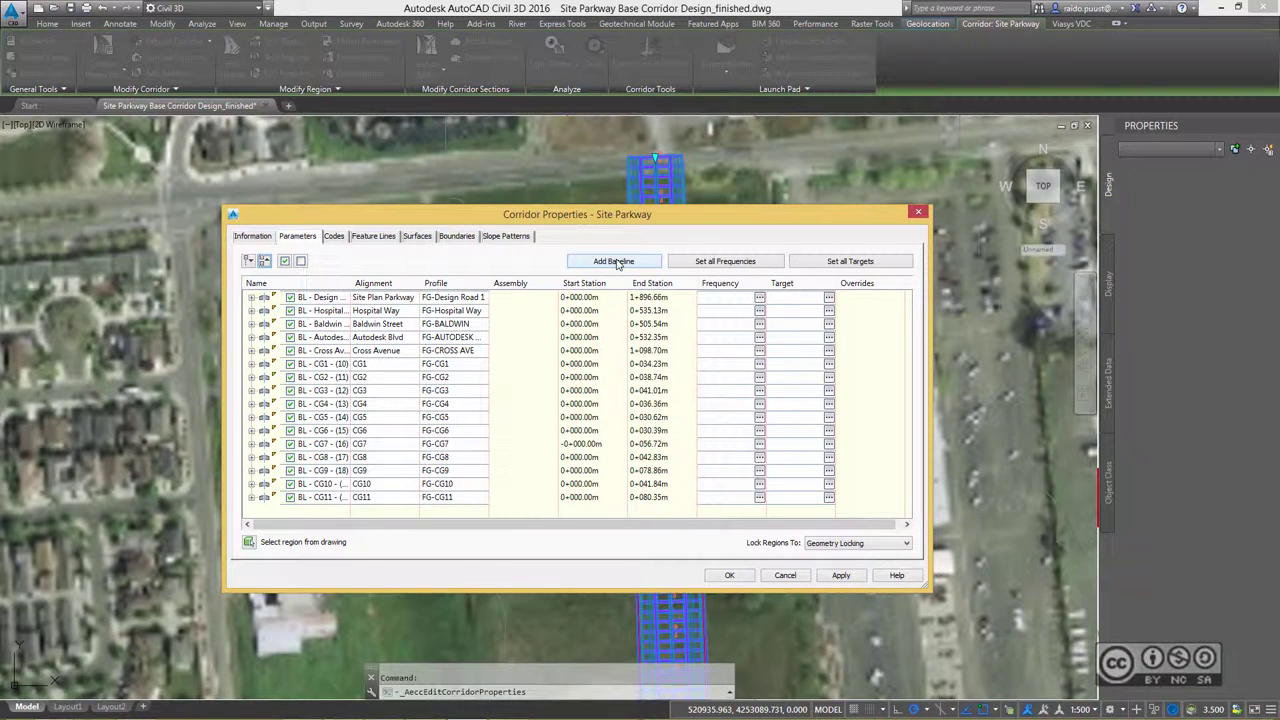
Step: Add a Site Plan Parkway baseline to the corridor using profile FG-Design Road 1
click(614, 261)
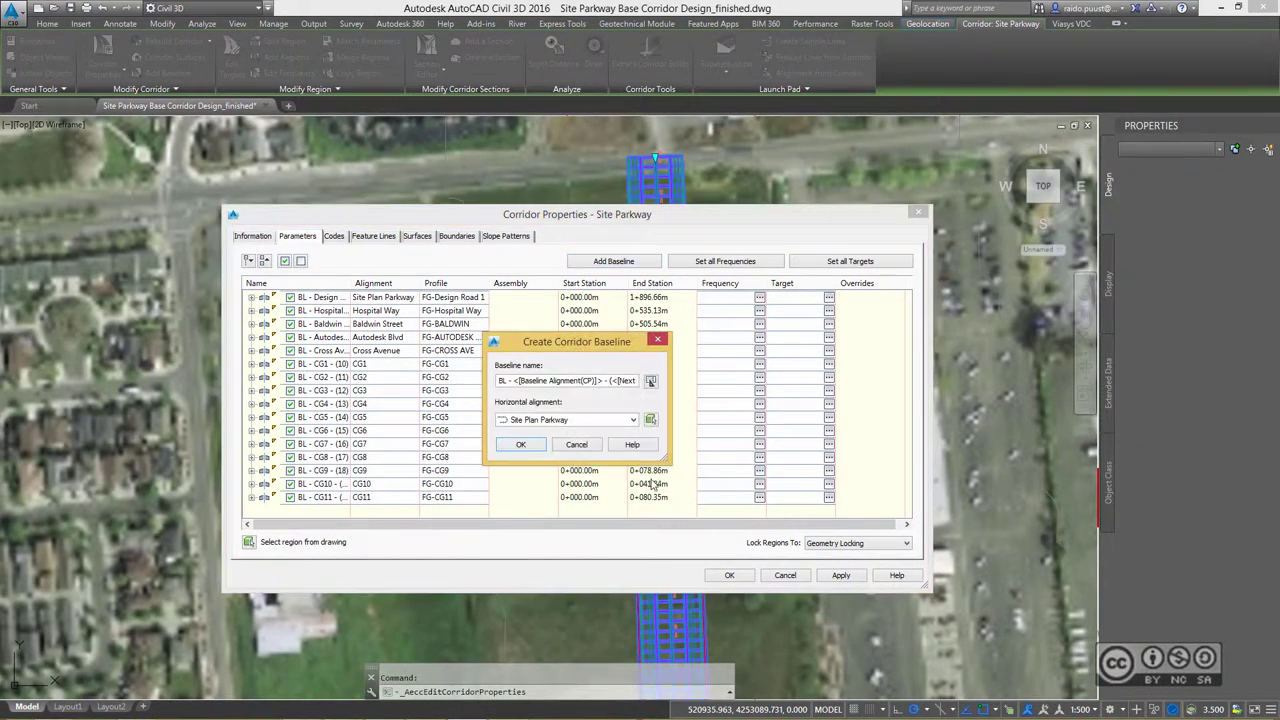
click(521, 445)
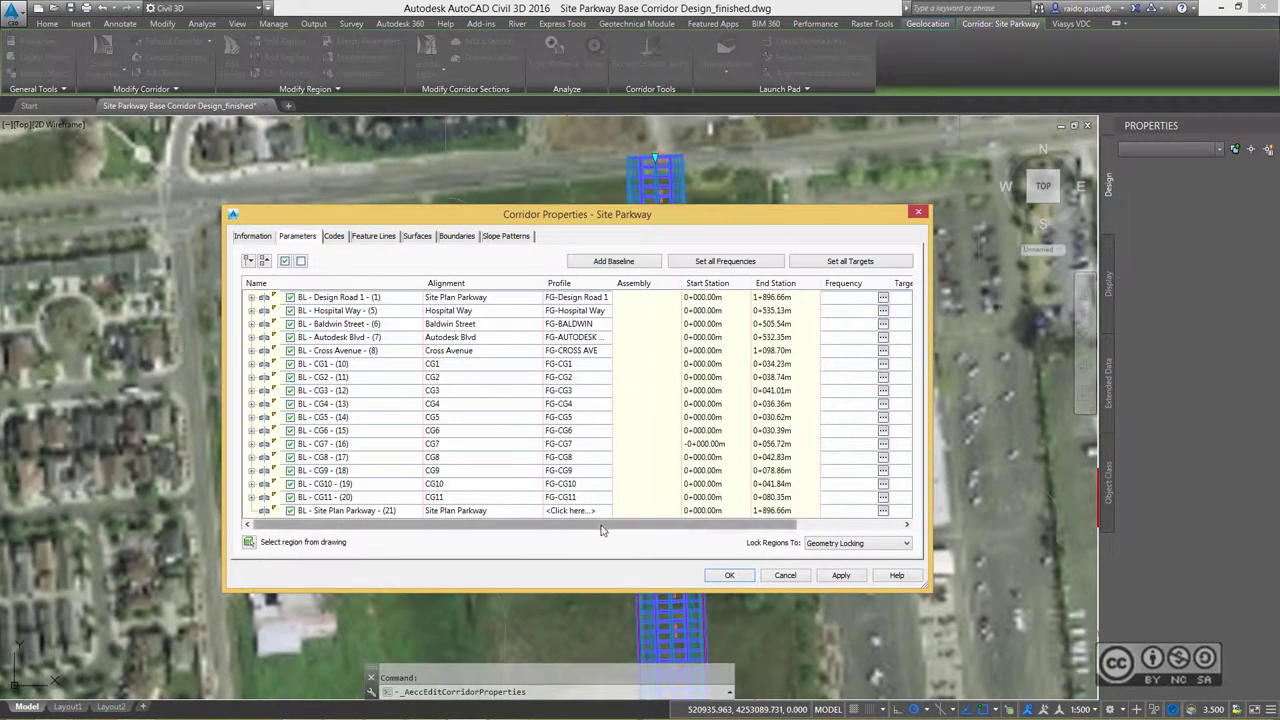
click(581, 510)
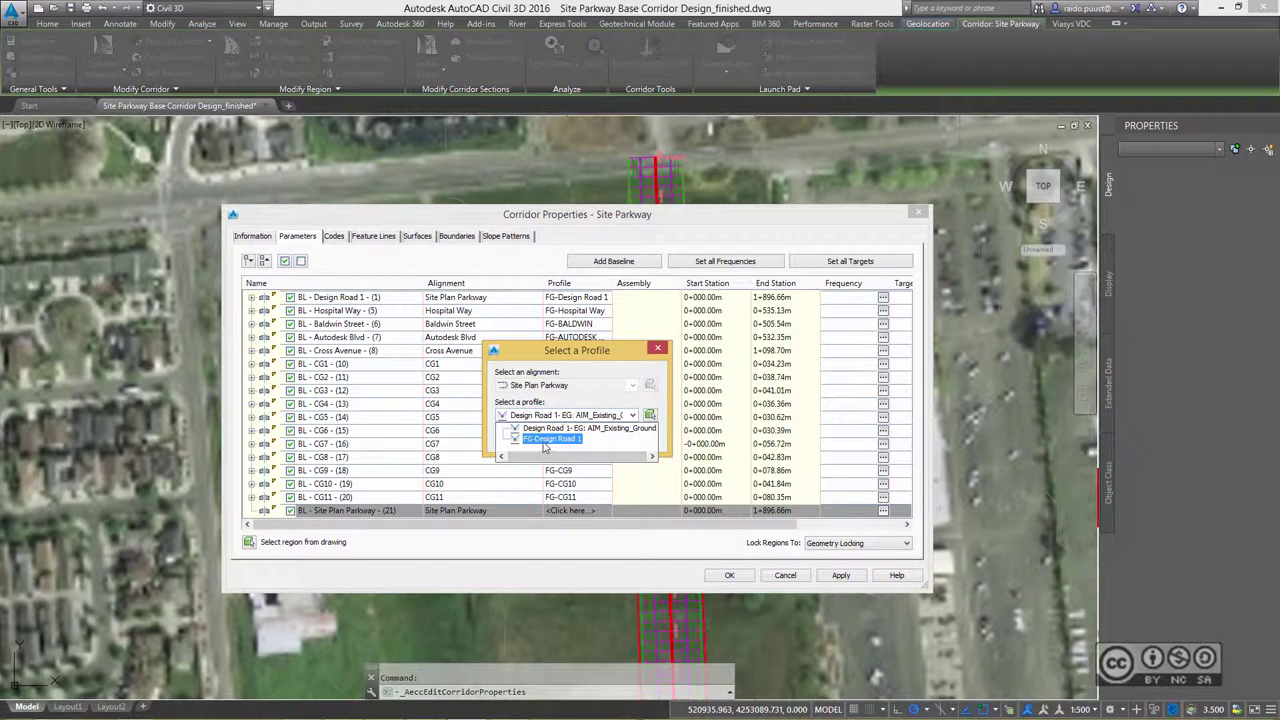
click(545, 440)
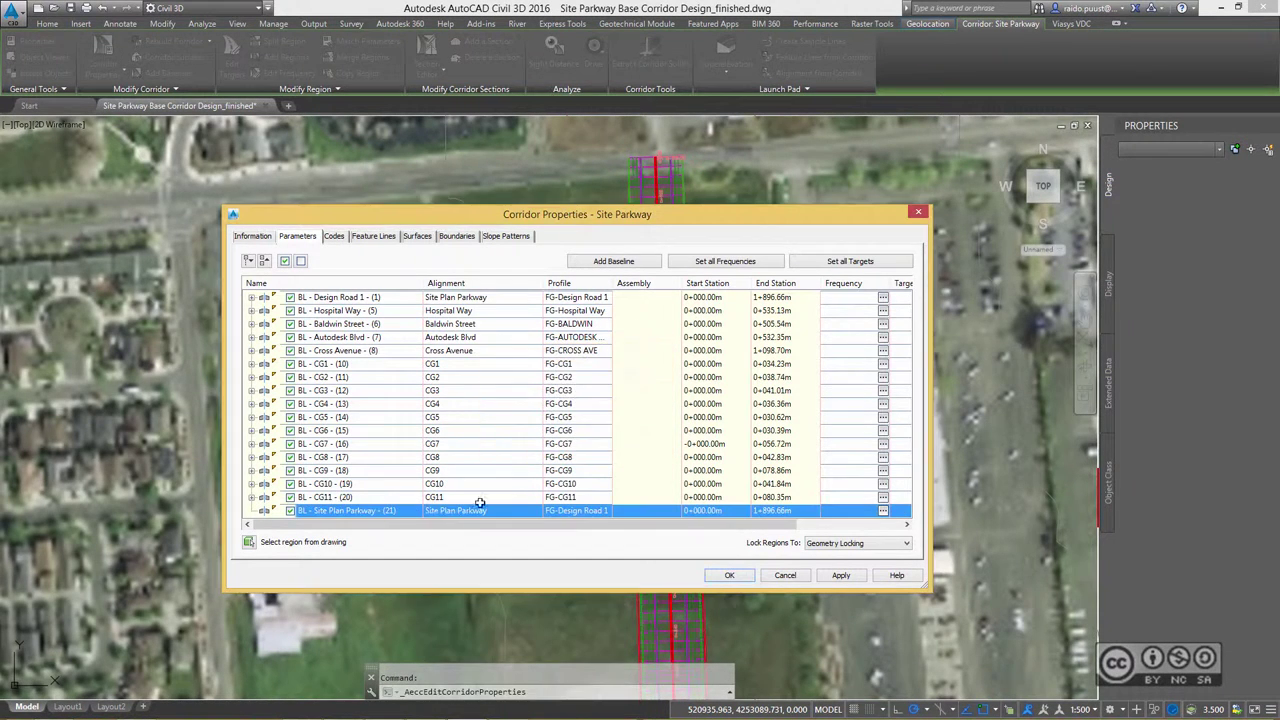
click(537, 436)
Step: Add a region using the ROADCL assembly to the new baseline
right_click(329, 511)
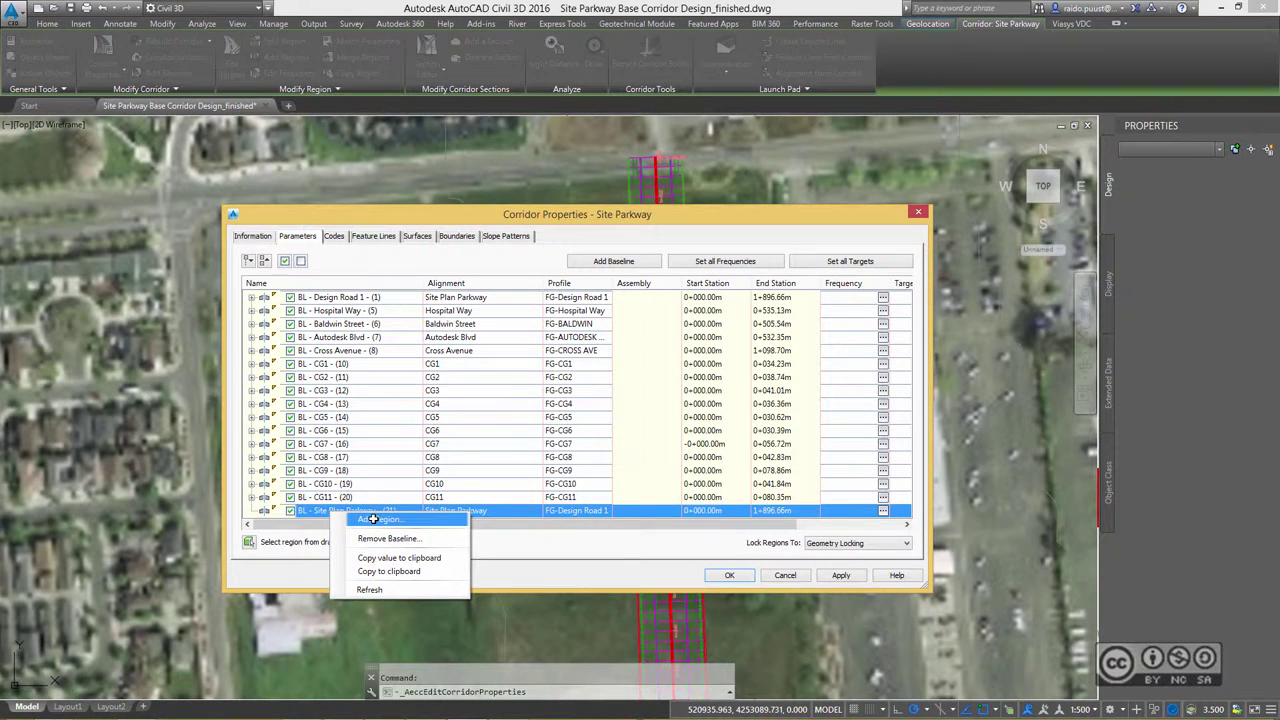
click(372, 519)
click(525, 478)
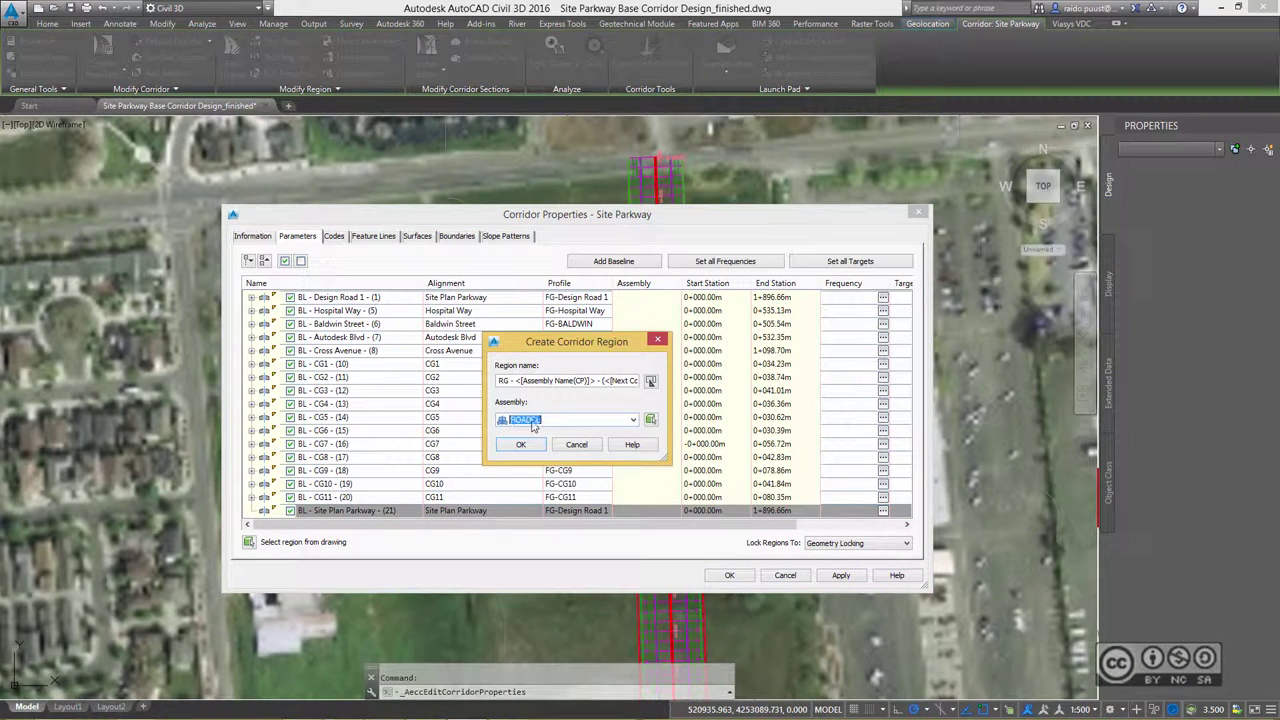
click(508, 444)
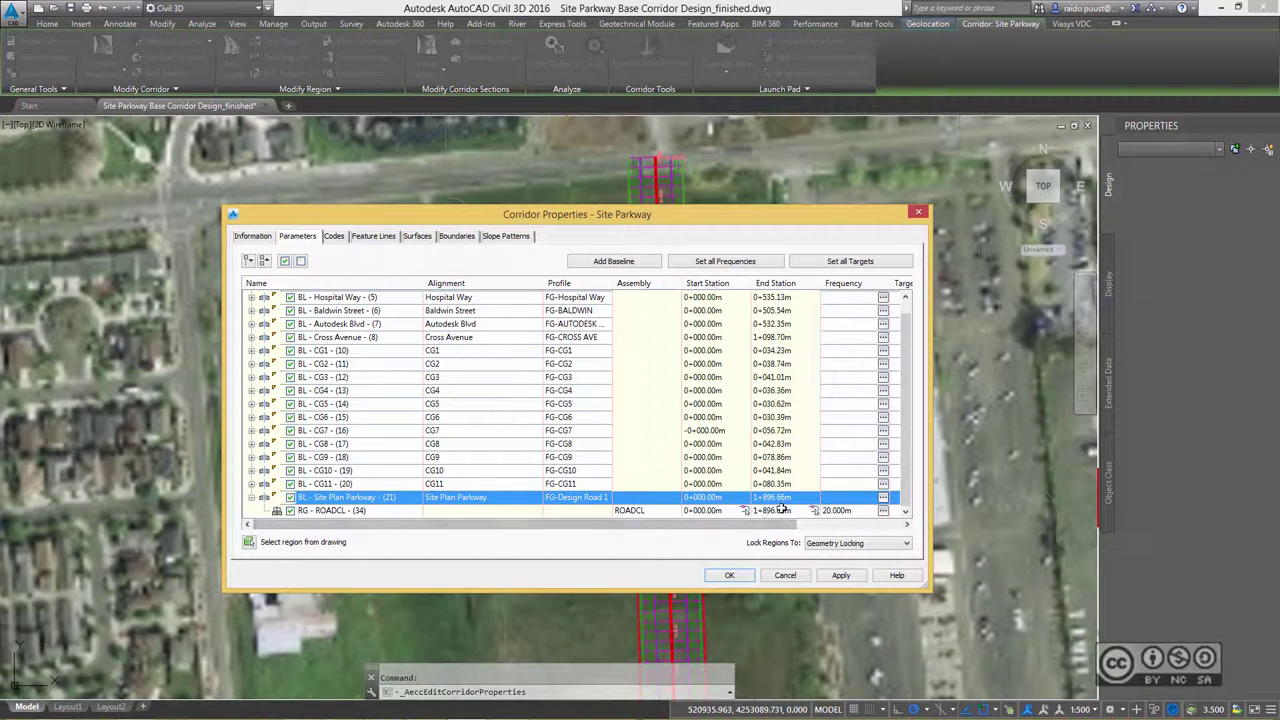
drag(470, 525, 753, 515)
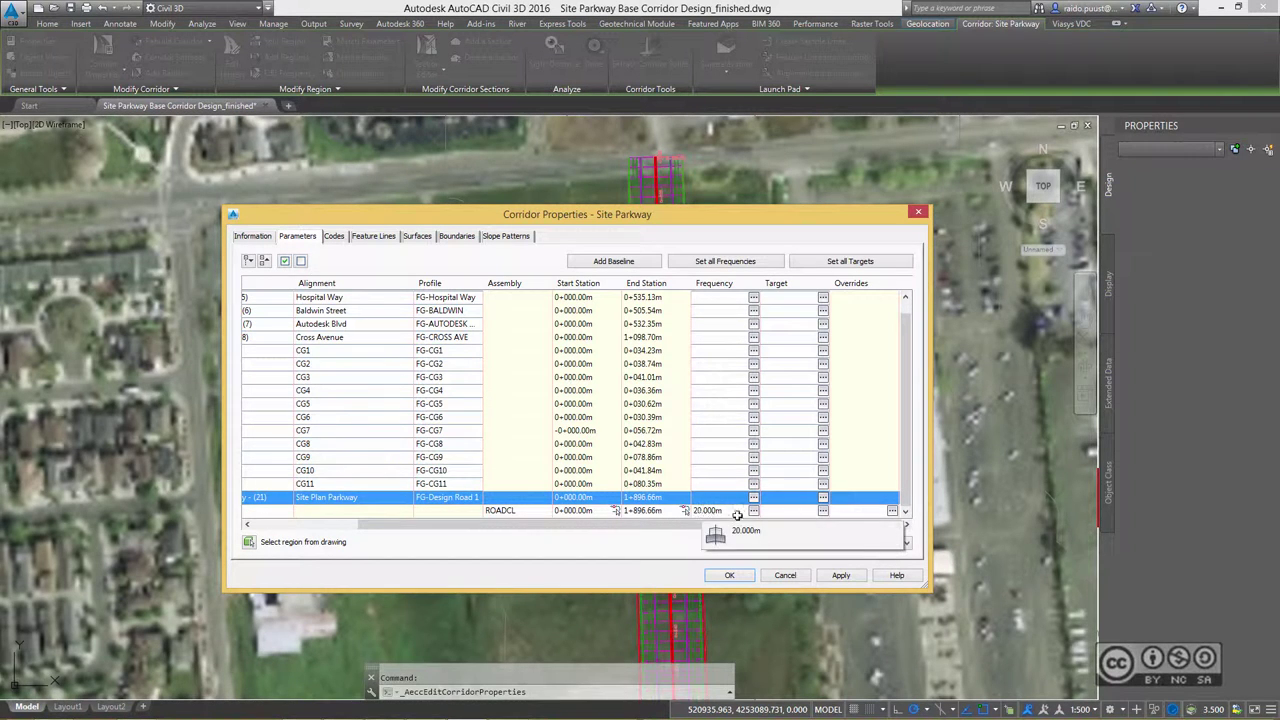
Step: Set region frequency to 5 m along tangents and 2 m curve increment, then rebuild the corridor
click(753, 510)
click(689, 228)
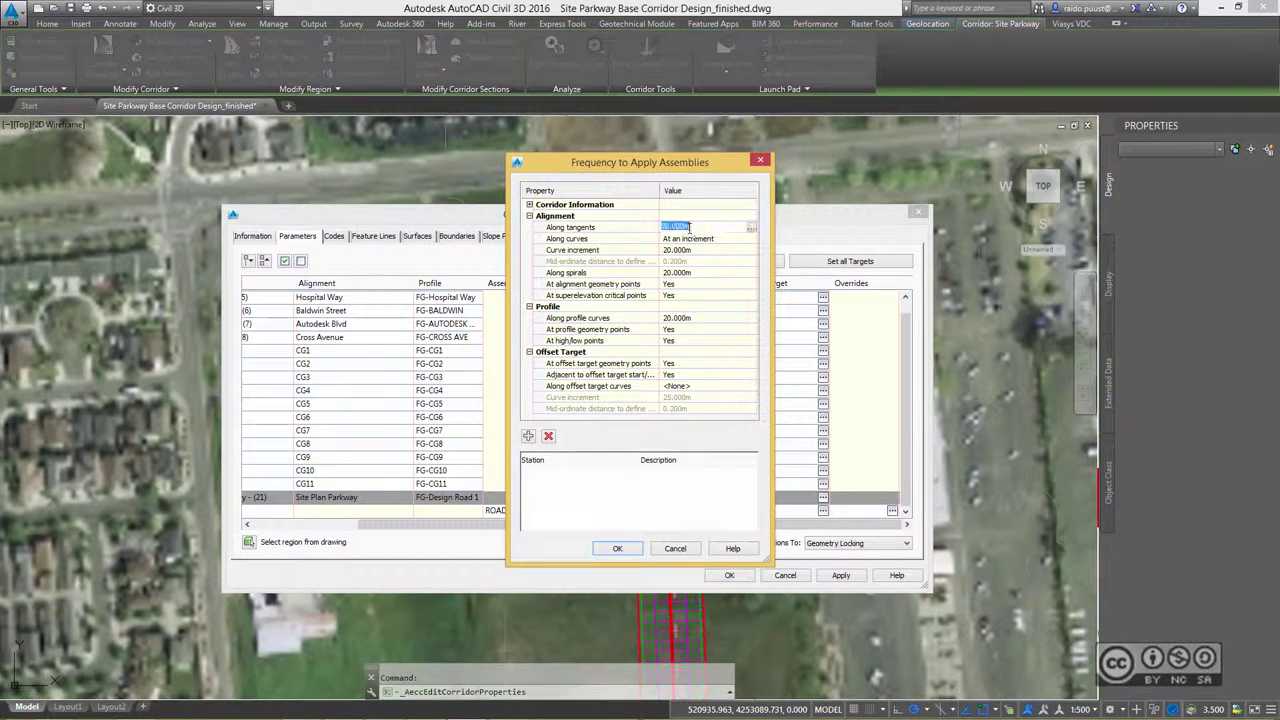
text(5)
key(Return)
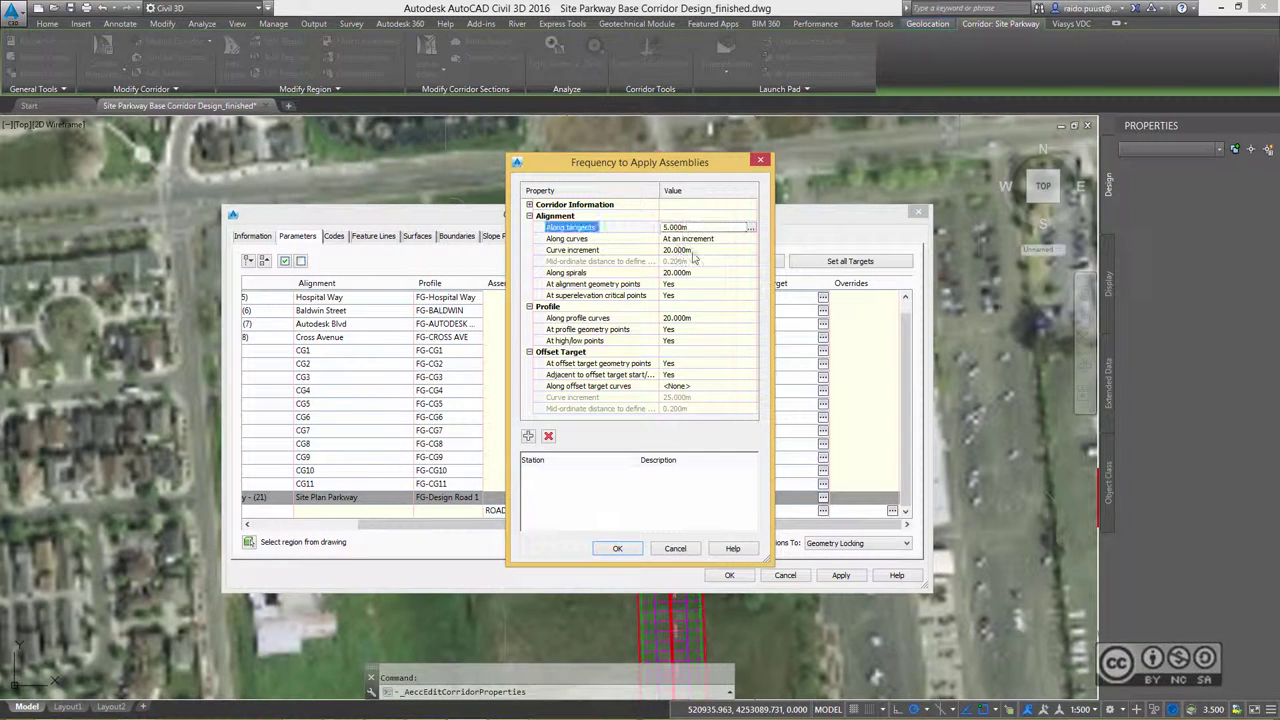
click(695, 250)
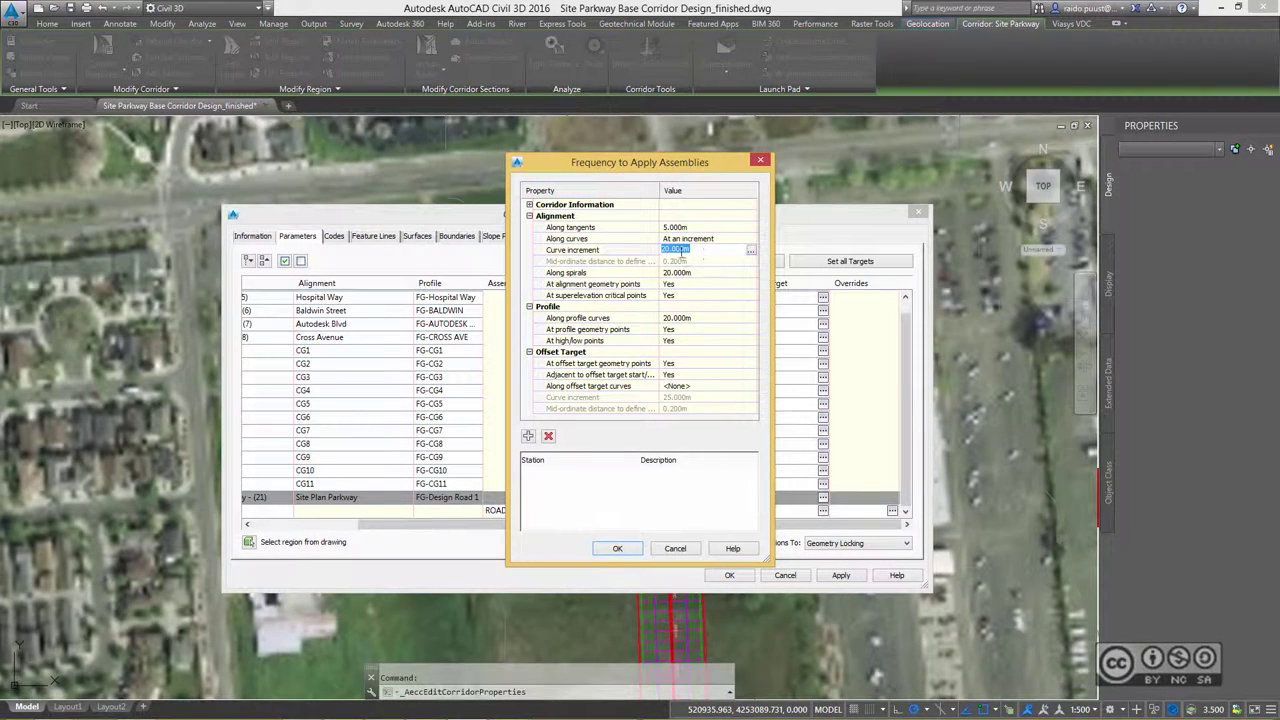
text(2)
key(Return)
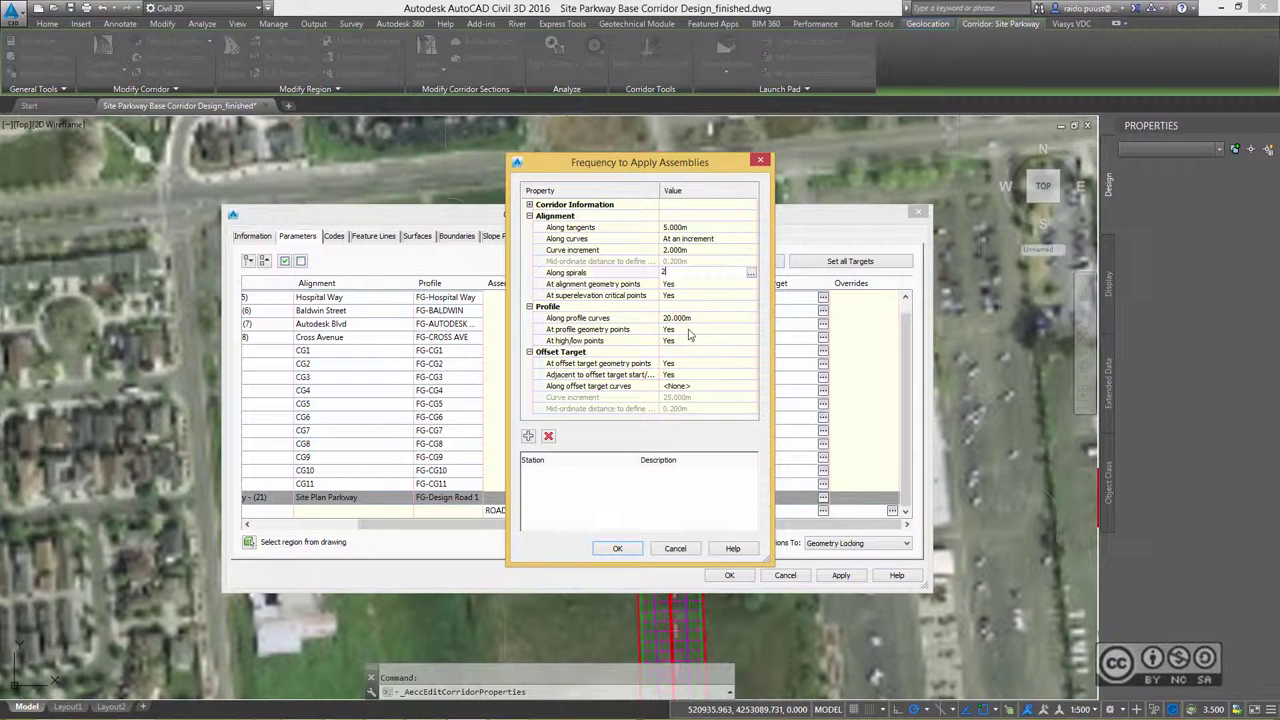
click(618, 551)
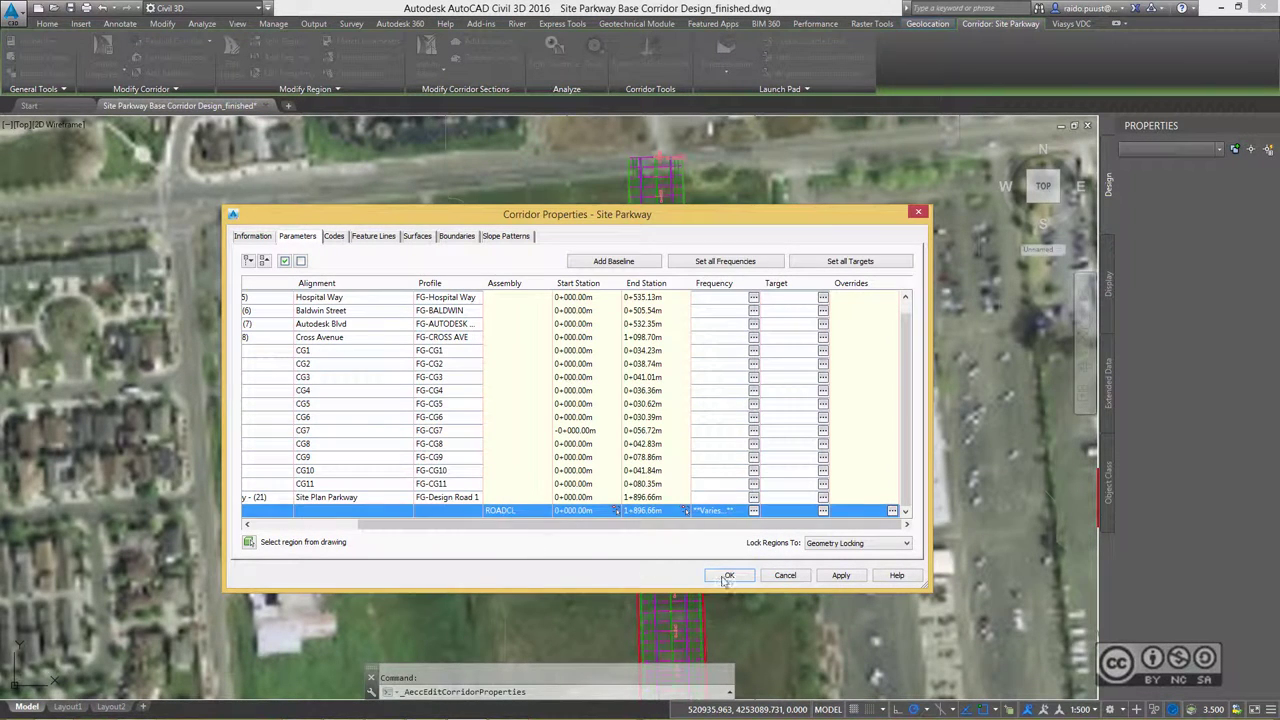
click(739, 578)
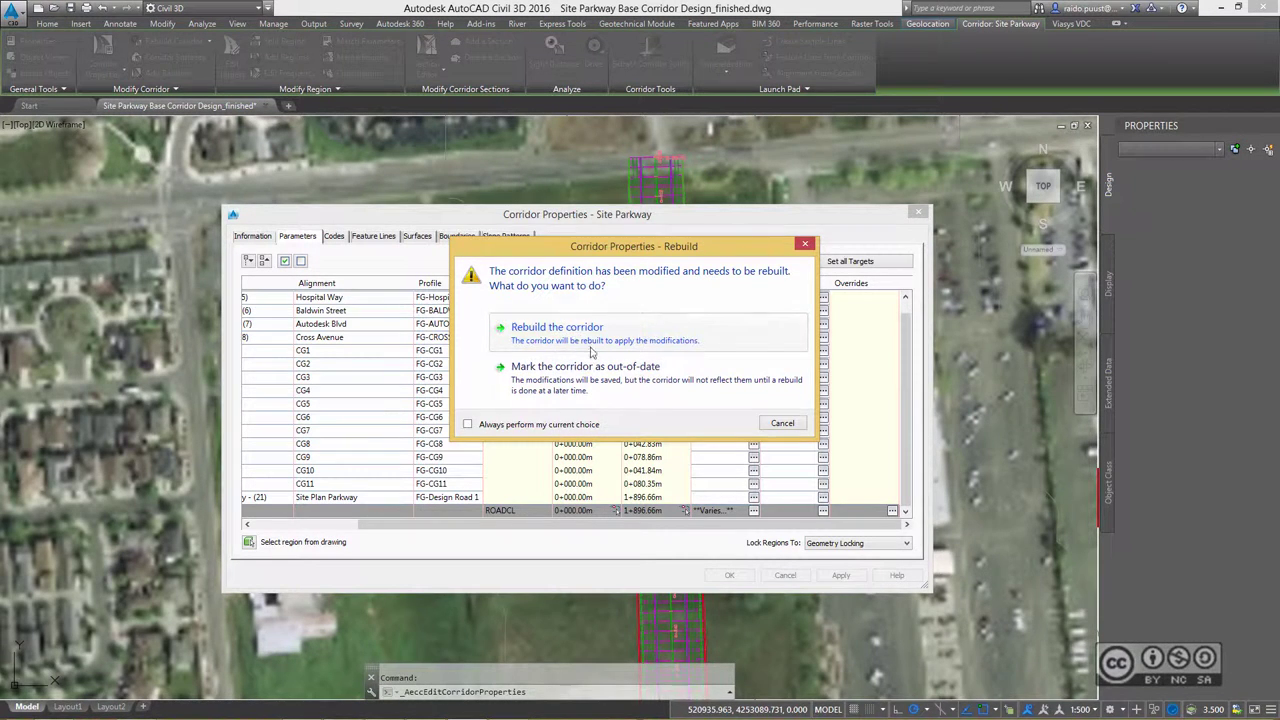
click(588, 344)
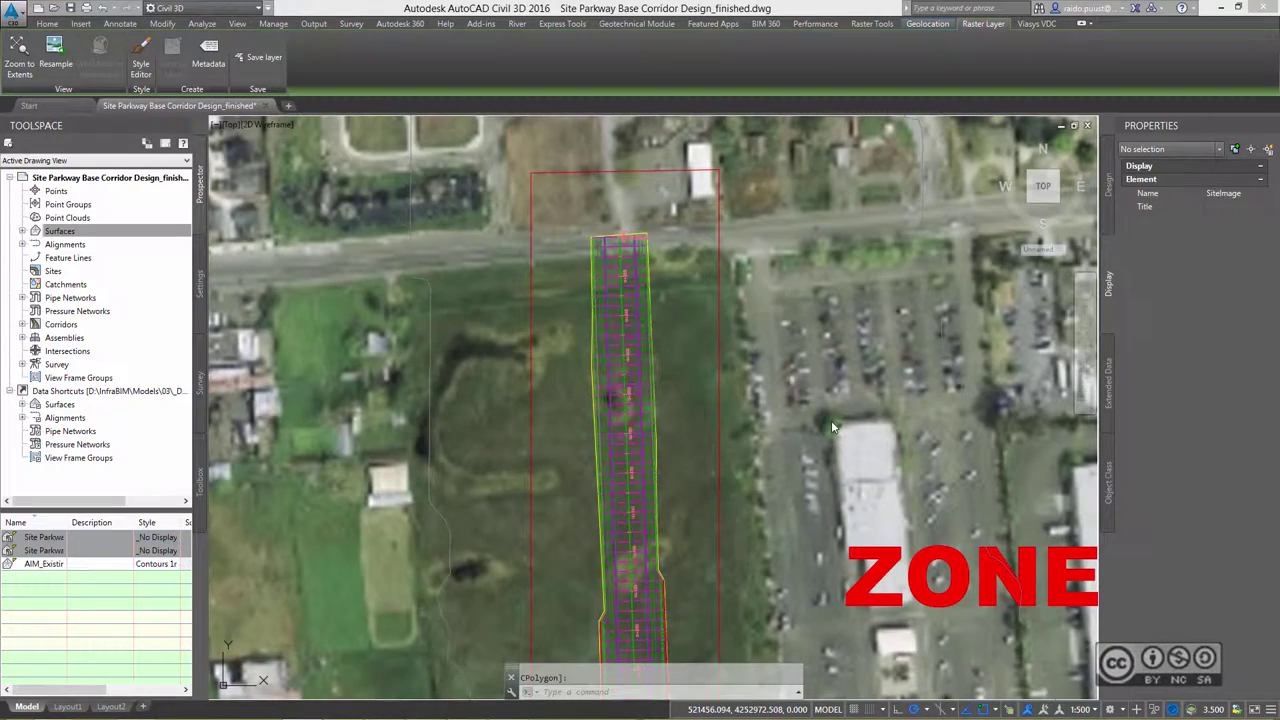
Step: Turn off SiteImage via MAPWSPACE, then expand Surfaces and select Site Parkway-Datum
scroll(788, 398, down, 3)
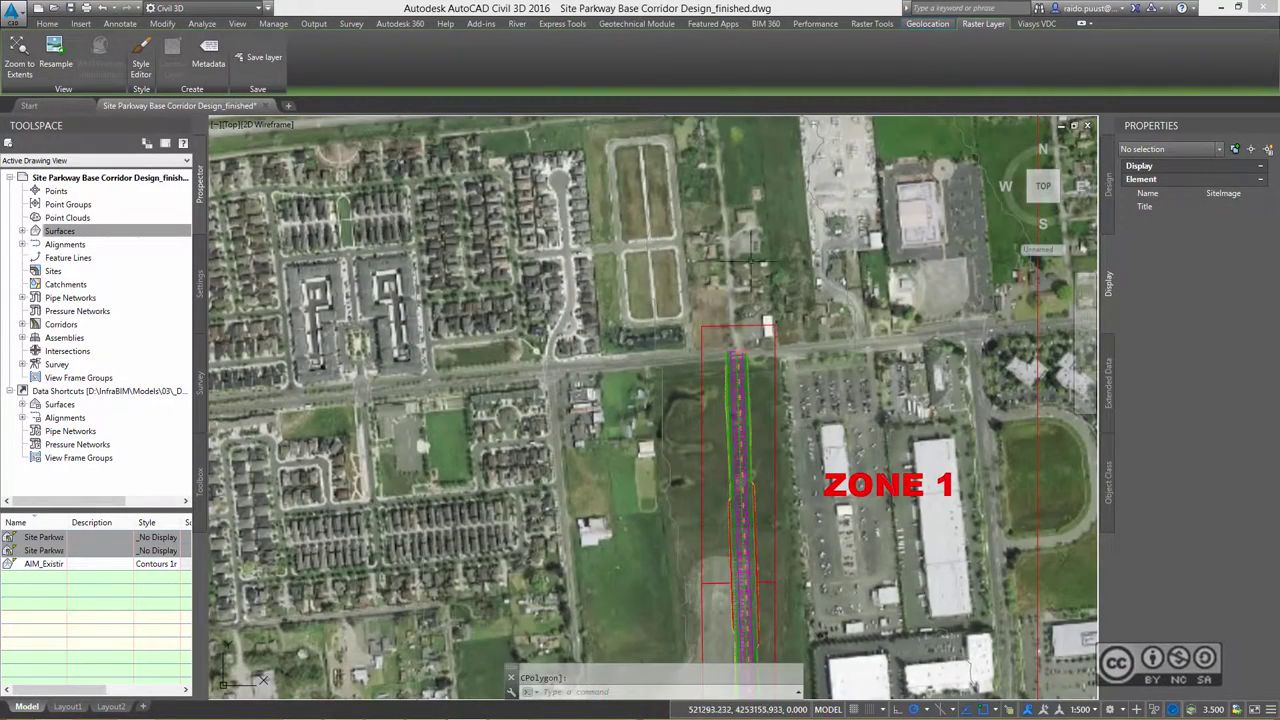
middle_drag(635, 400, 642, 340)
text(mp)
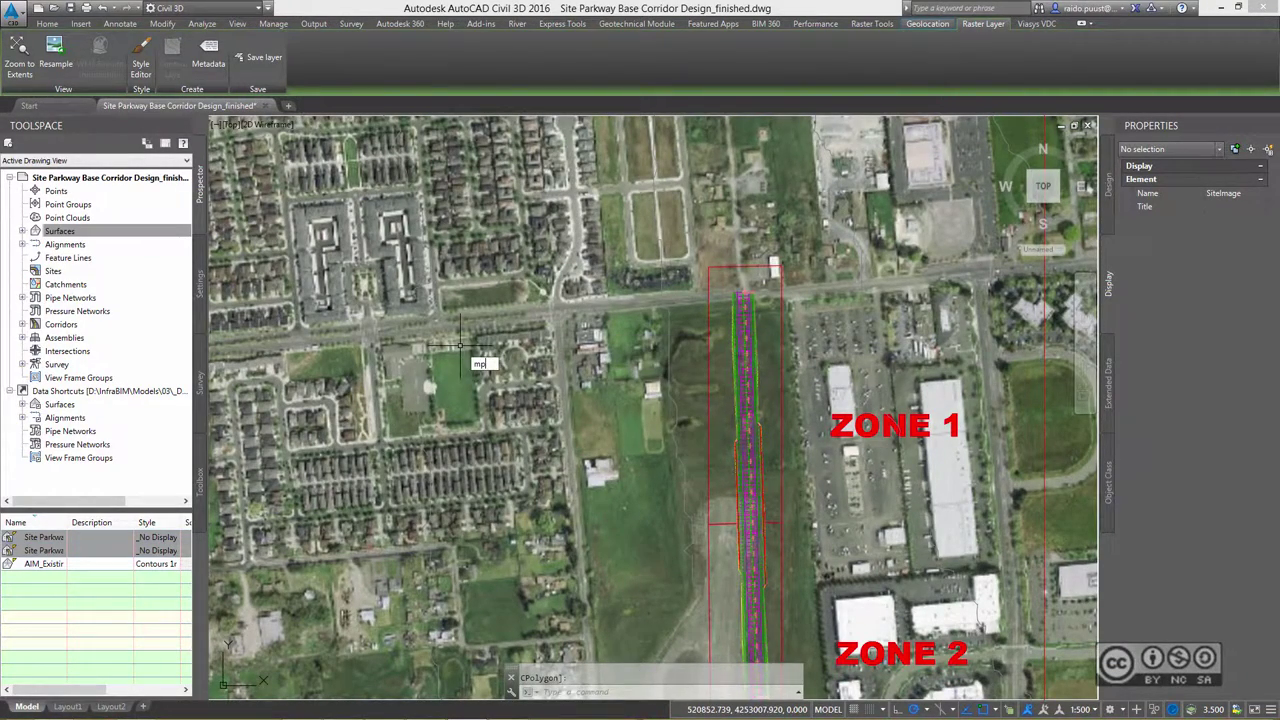
text(MAPWSPACE)
key(Return)
key(Return)
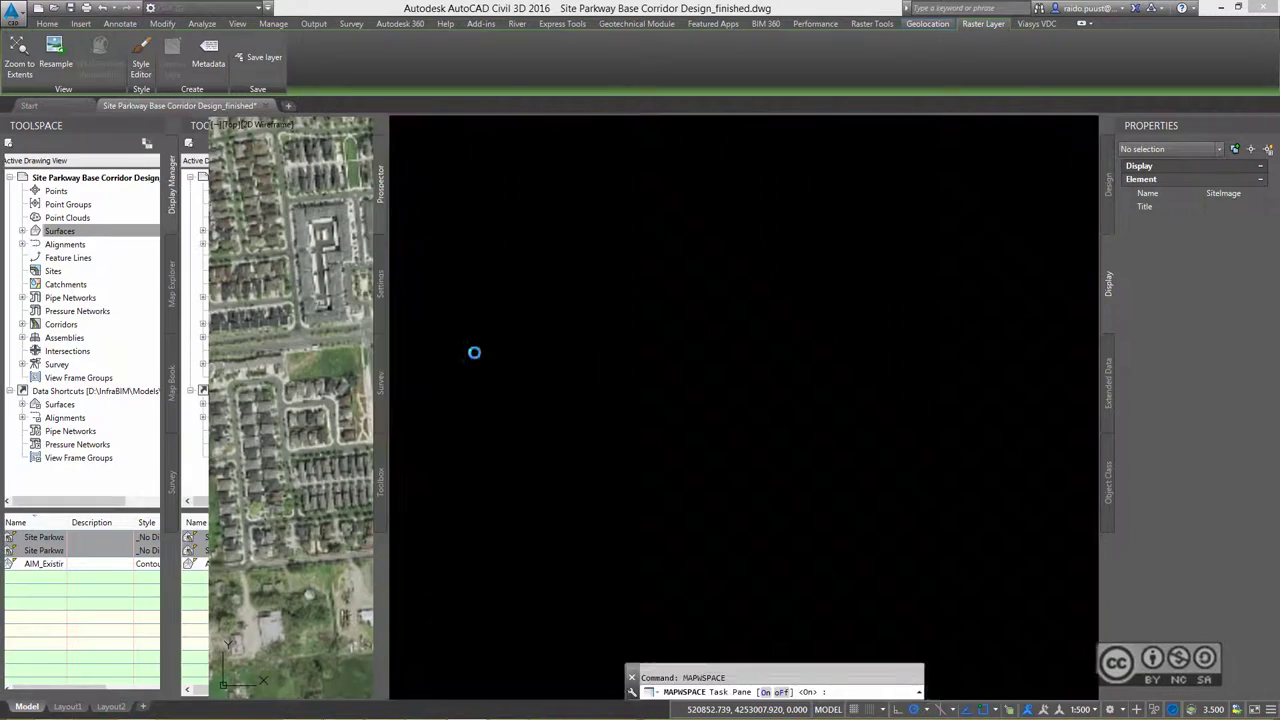
click(37, 271)
scroll(625, 380, down, 2)
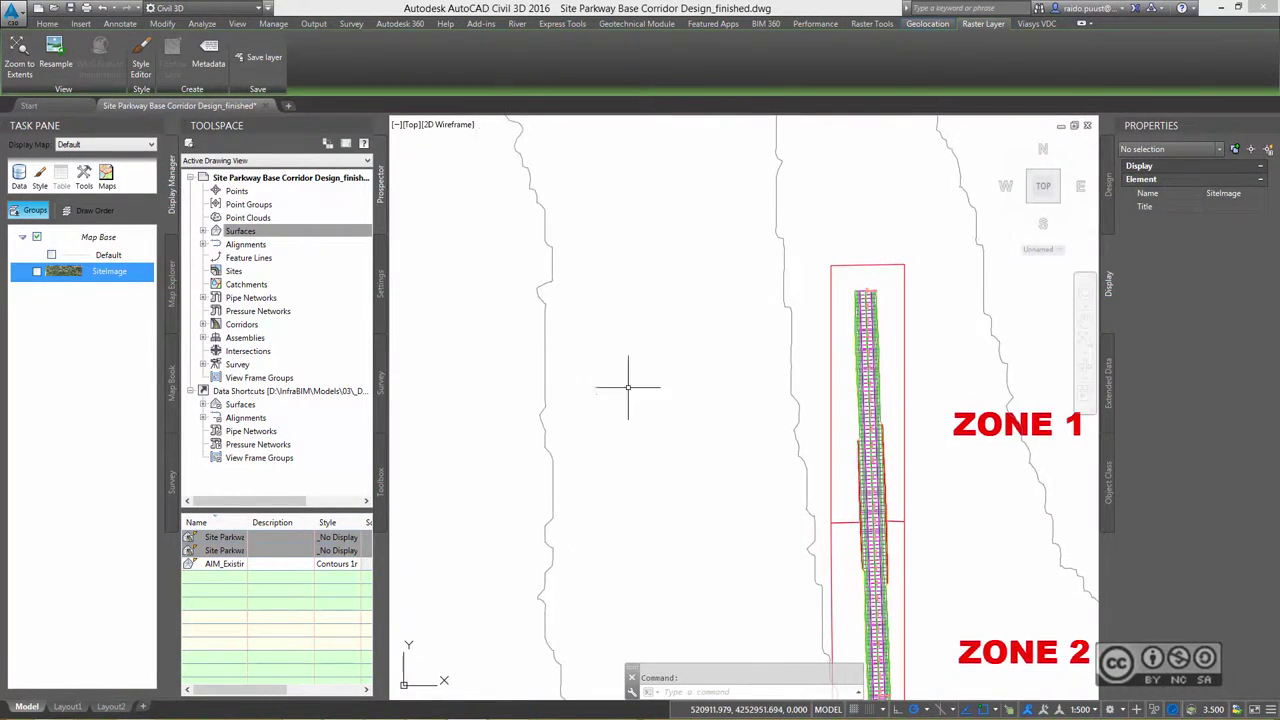
click(157, 126)
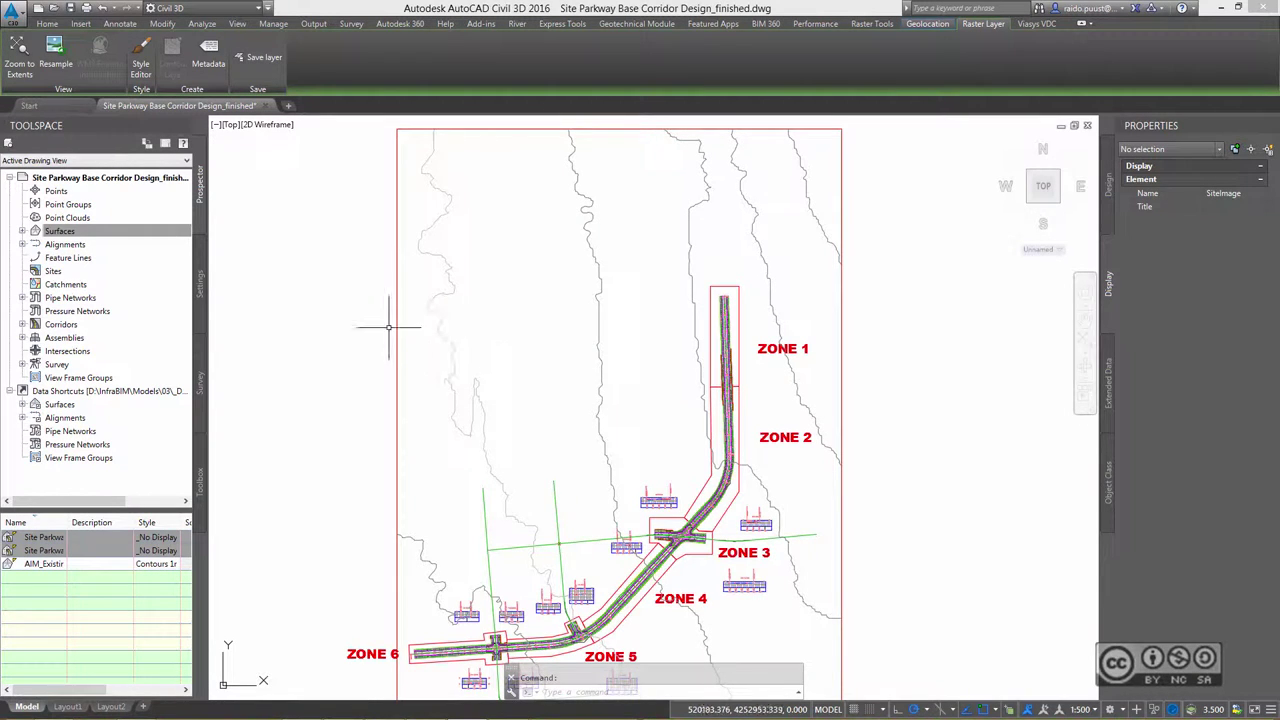
click(22, 231)
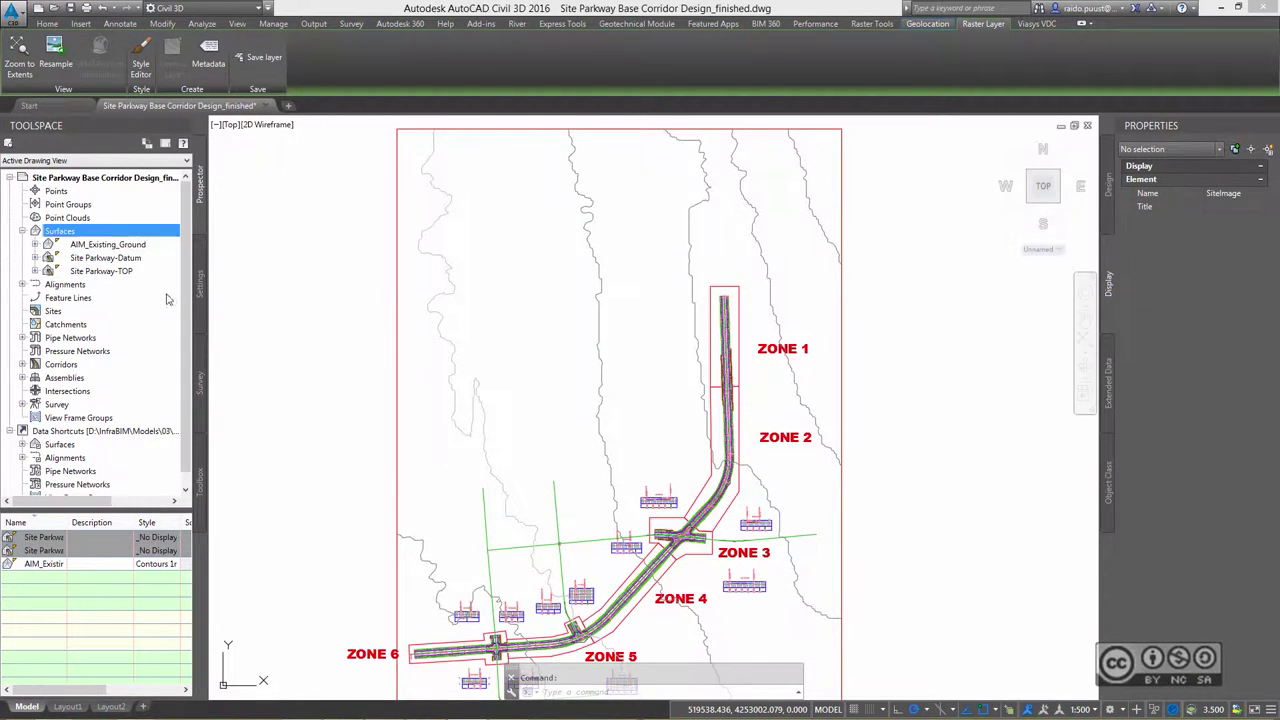
click(105, 257)
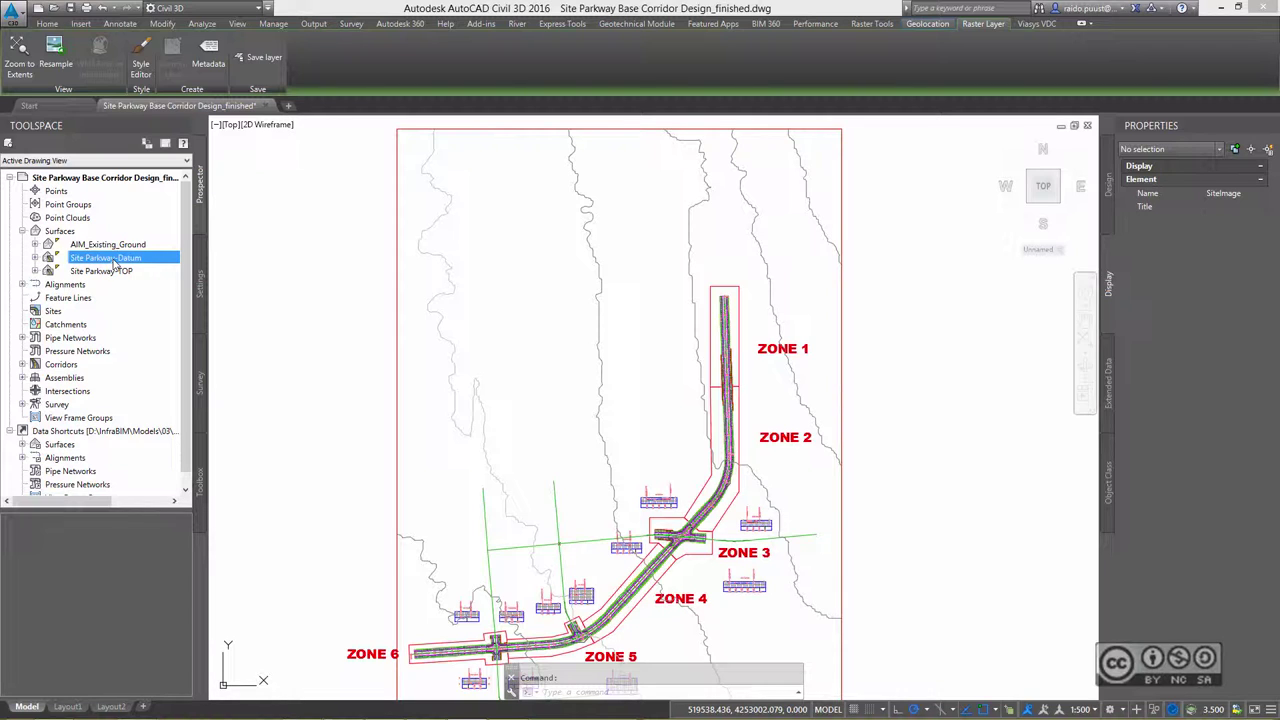
Step: Apply a Raise/Lower Surface edit of -0.001 m to Site Parkway-Datum's Edits
double_click(115, 259)
click(47, 298)
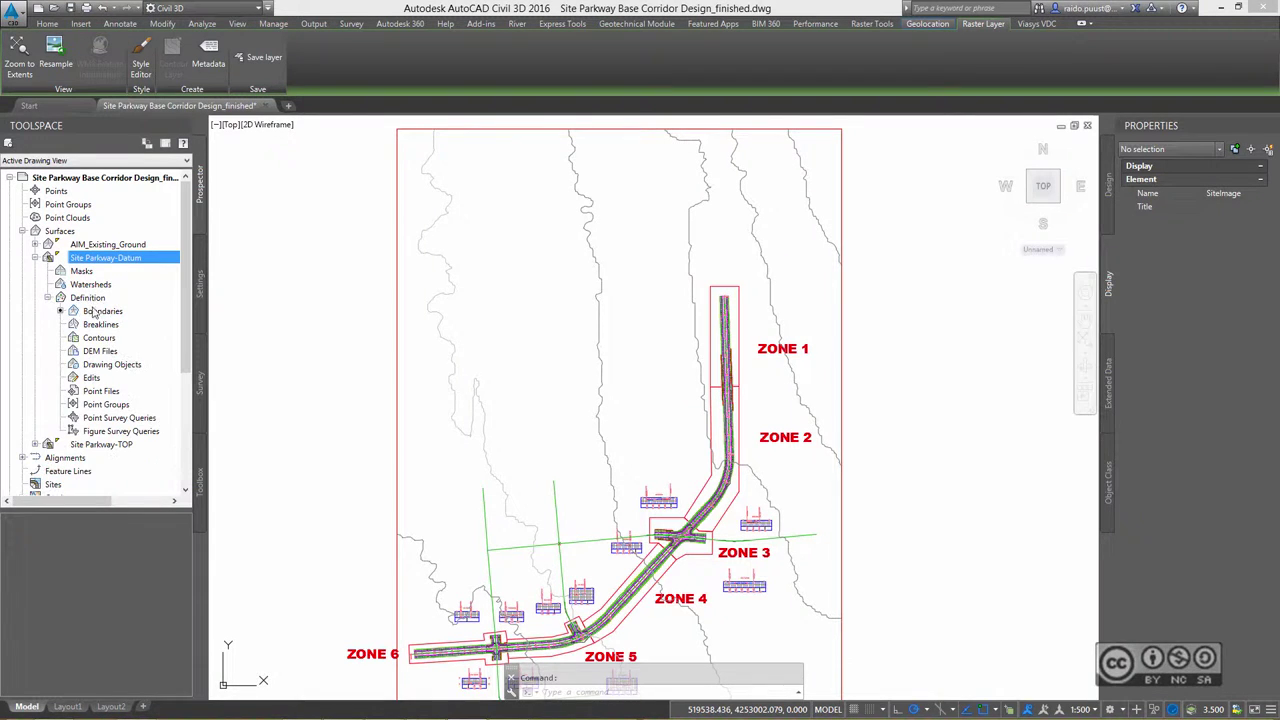
click(91, 378)
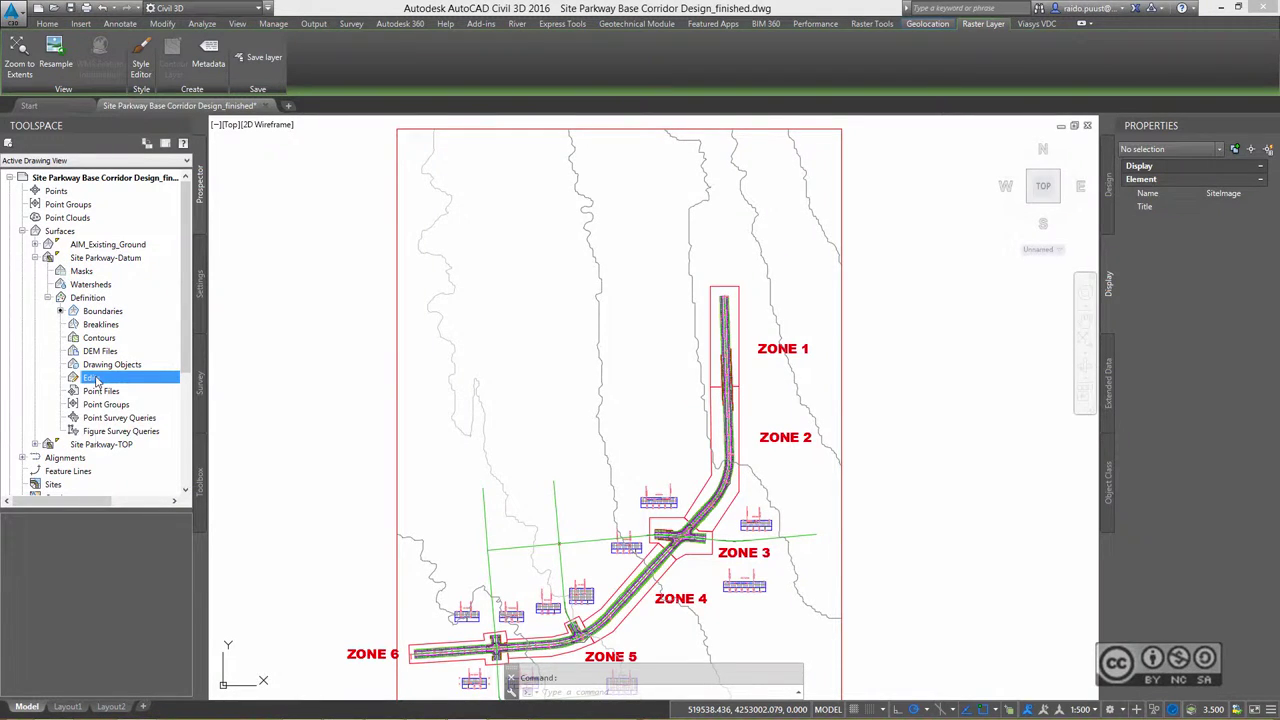
right_click(97, 380)
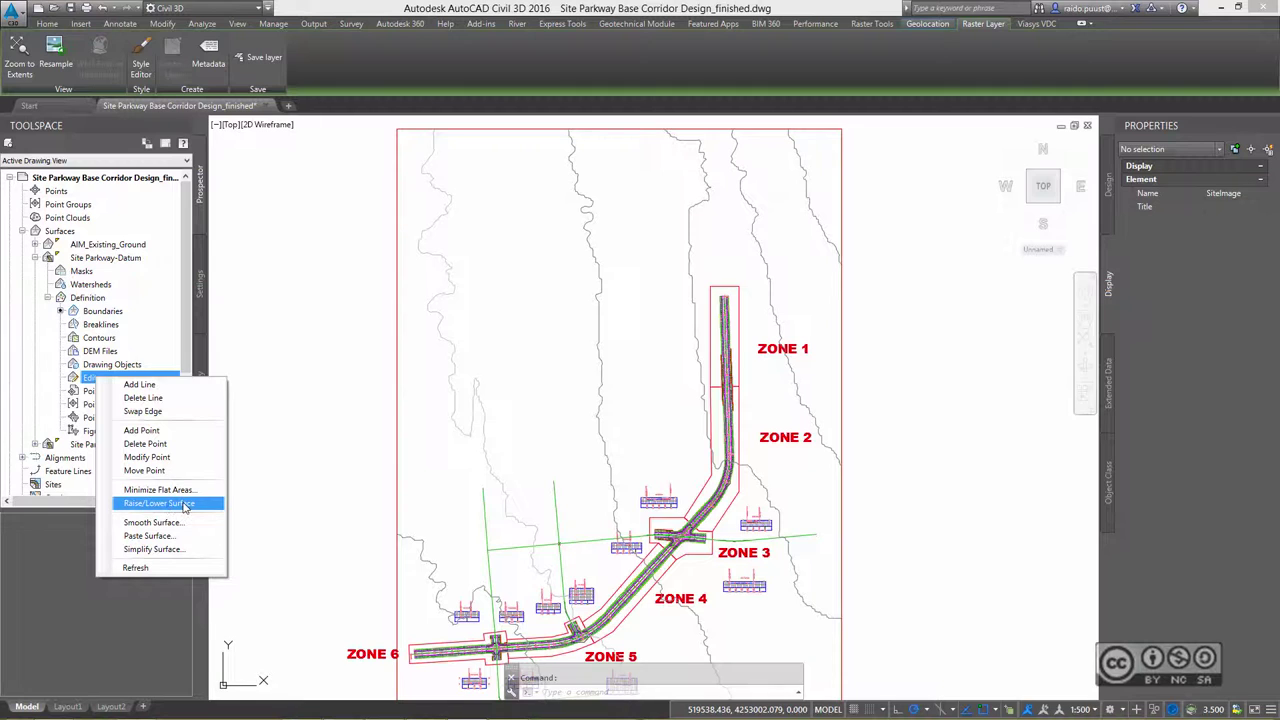
click(185, 505)
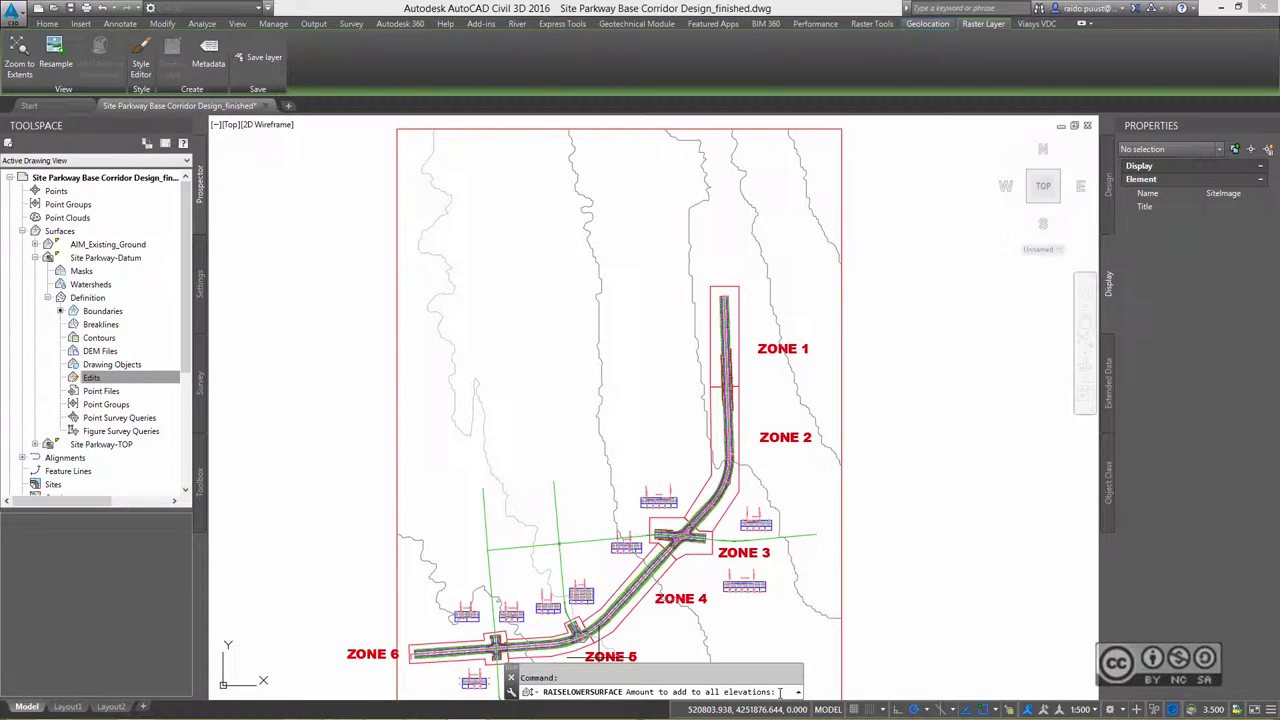
text(-0.001)
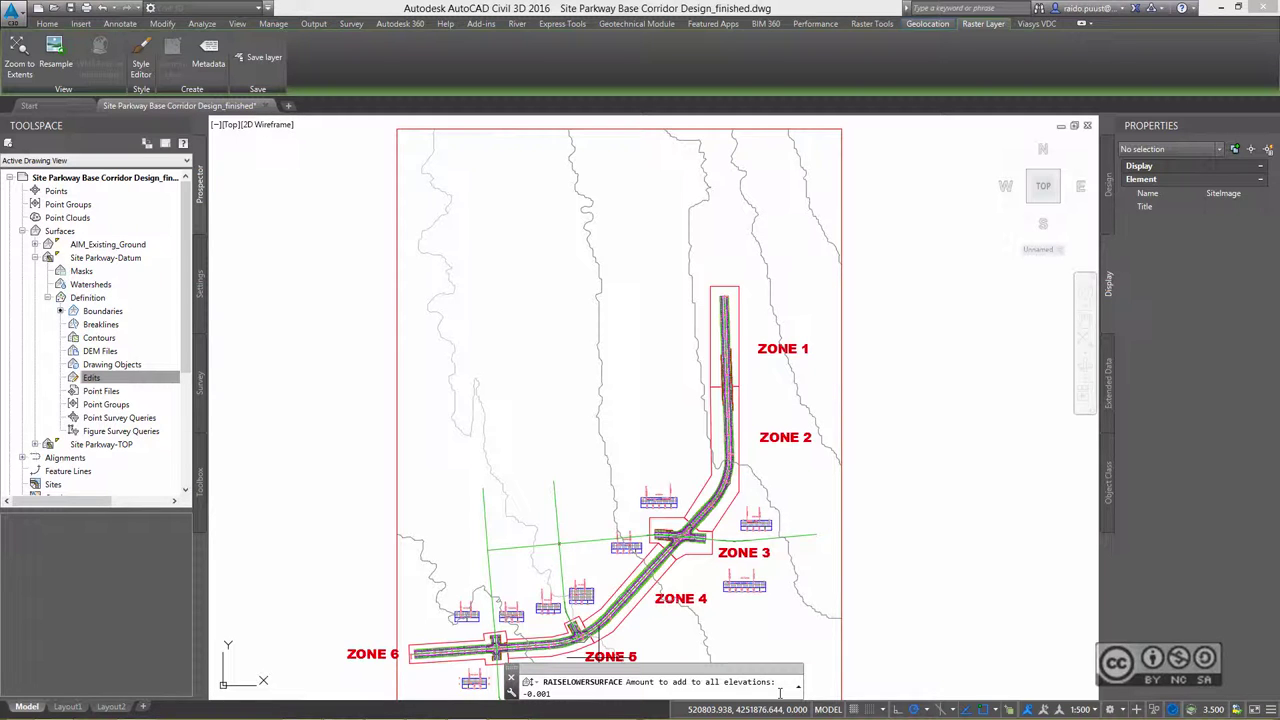
key(Return)
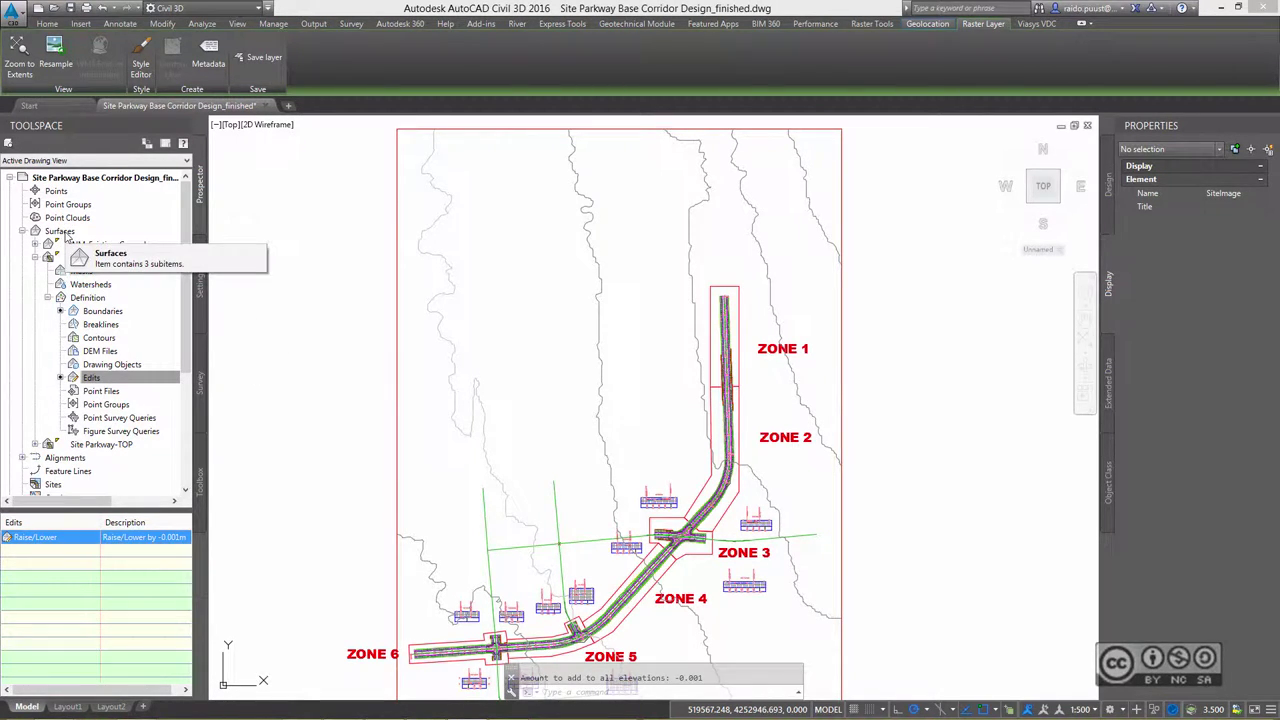
Step: Create a new TIN surface named Composite from the Surfaces collection
click(62, 231)
right_click(58, 231)
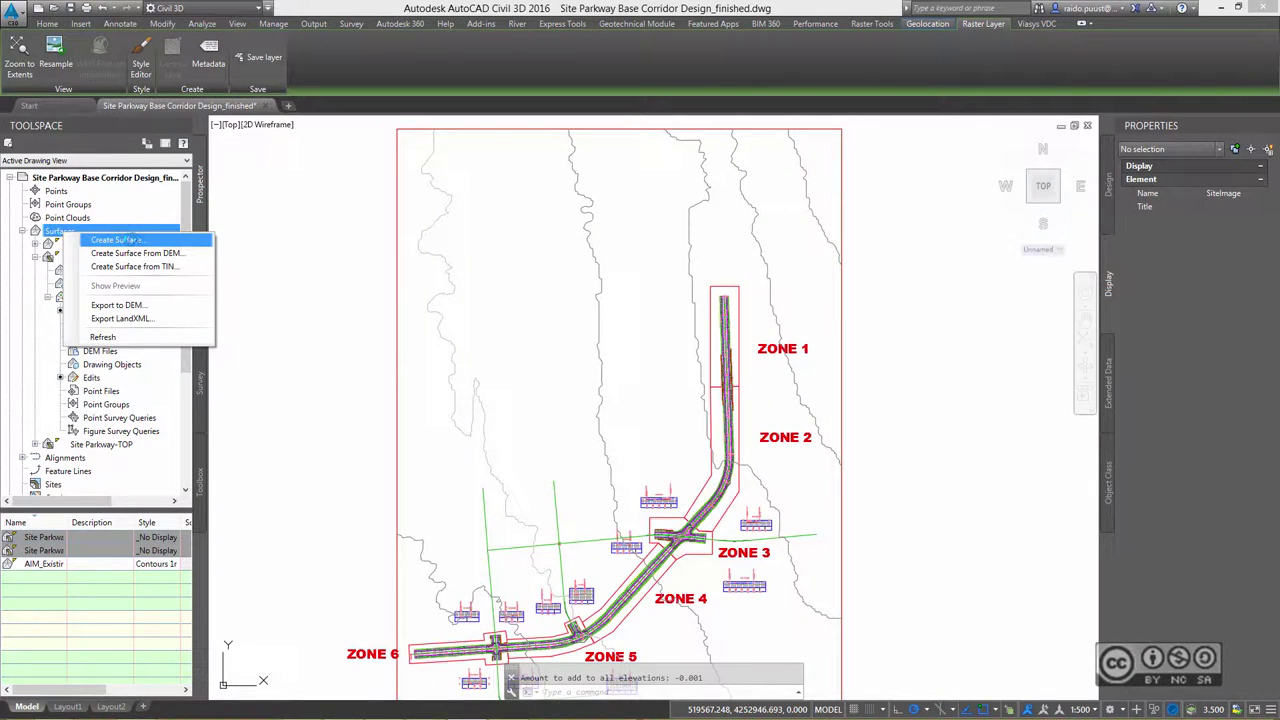
click(117, 240)
click(719, 321)
text(Composite)
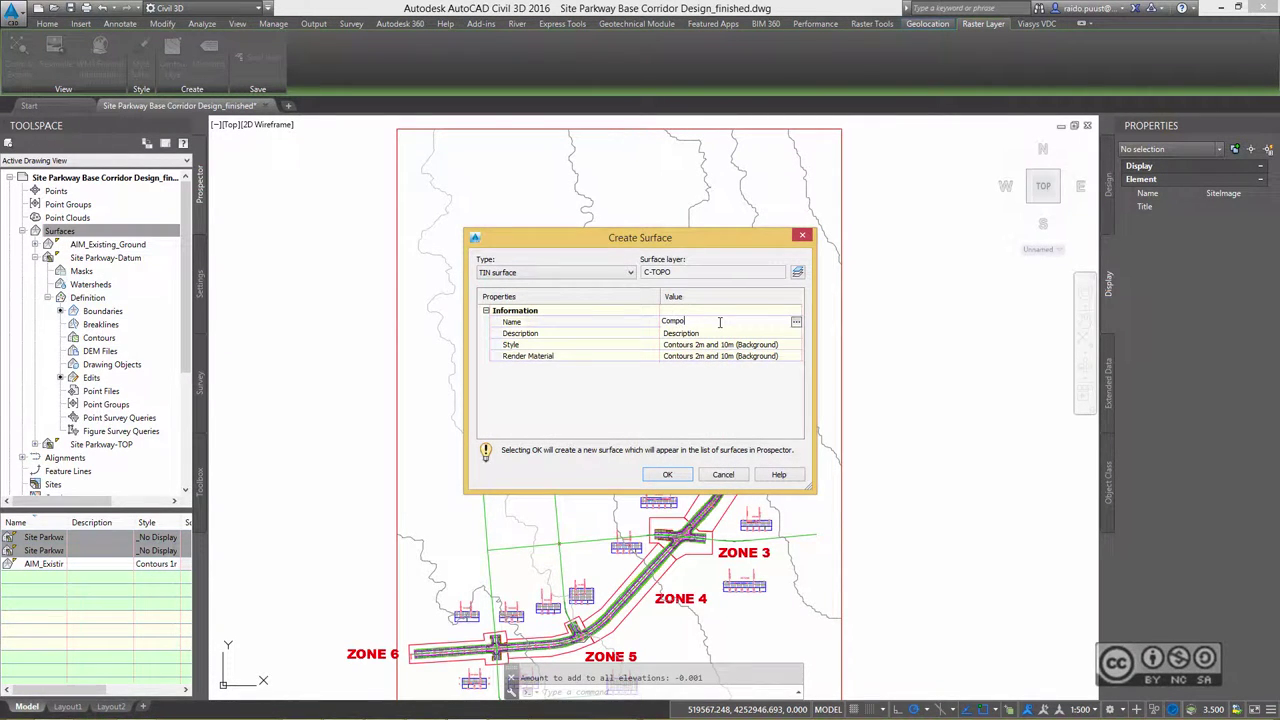
click(667, 474)
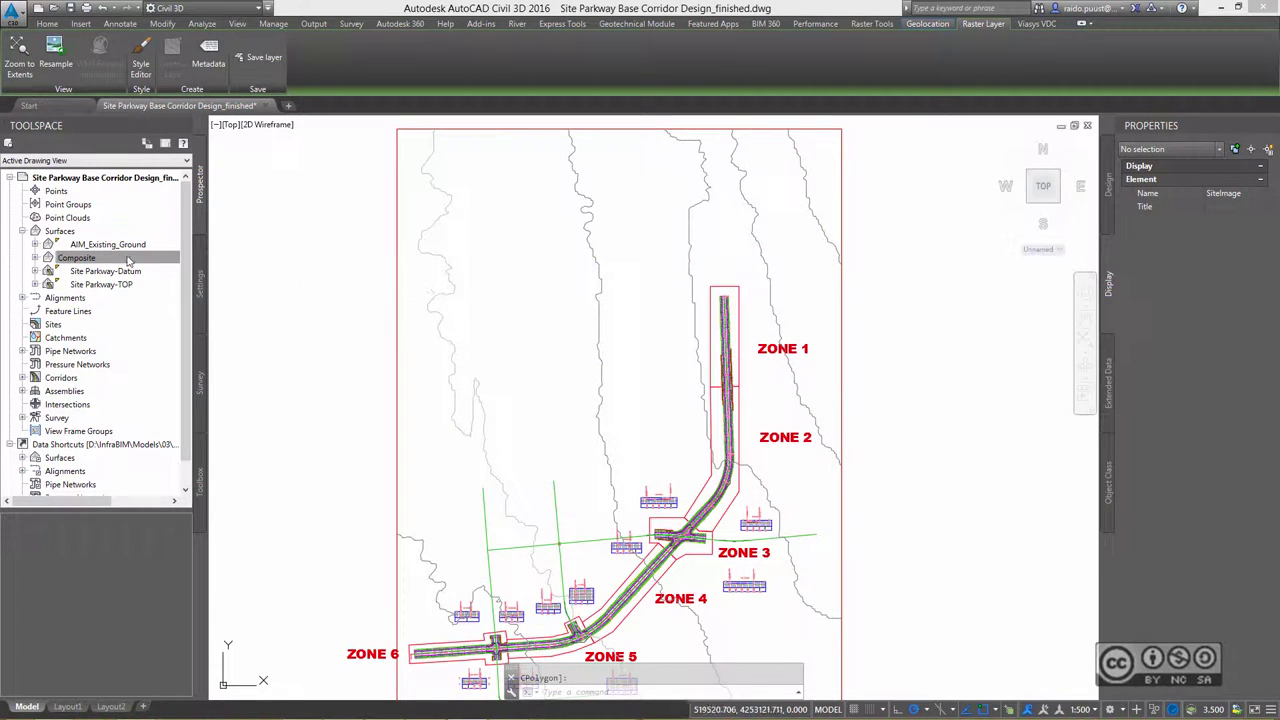
Step: Expand the Composite surface and its Definition to reveal Edits
click(75, 258)
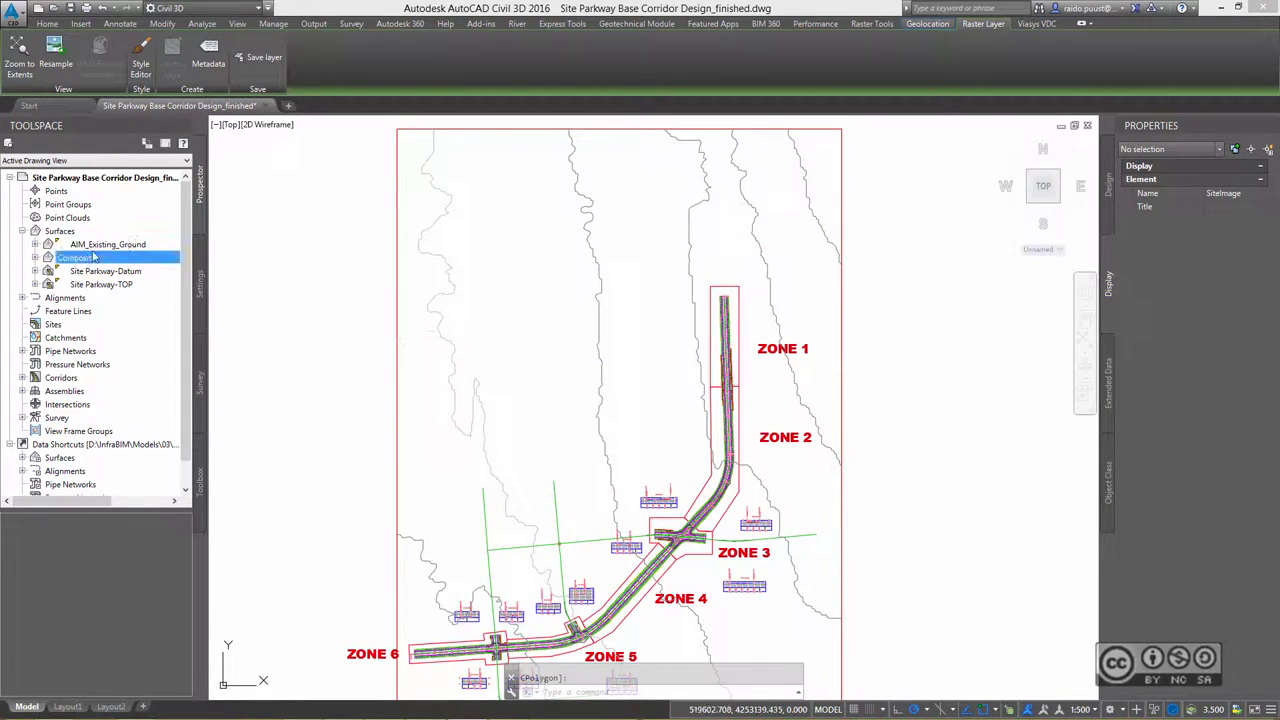
click(35, 258)
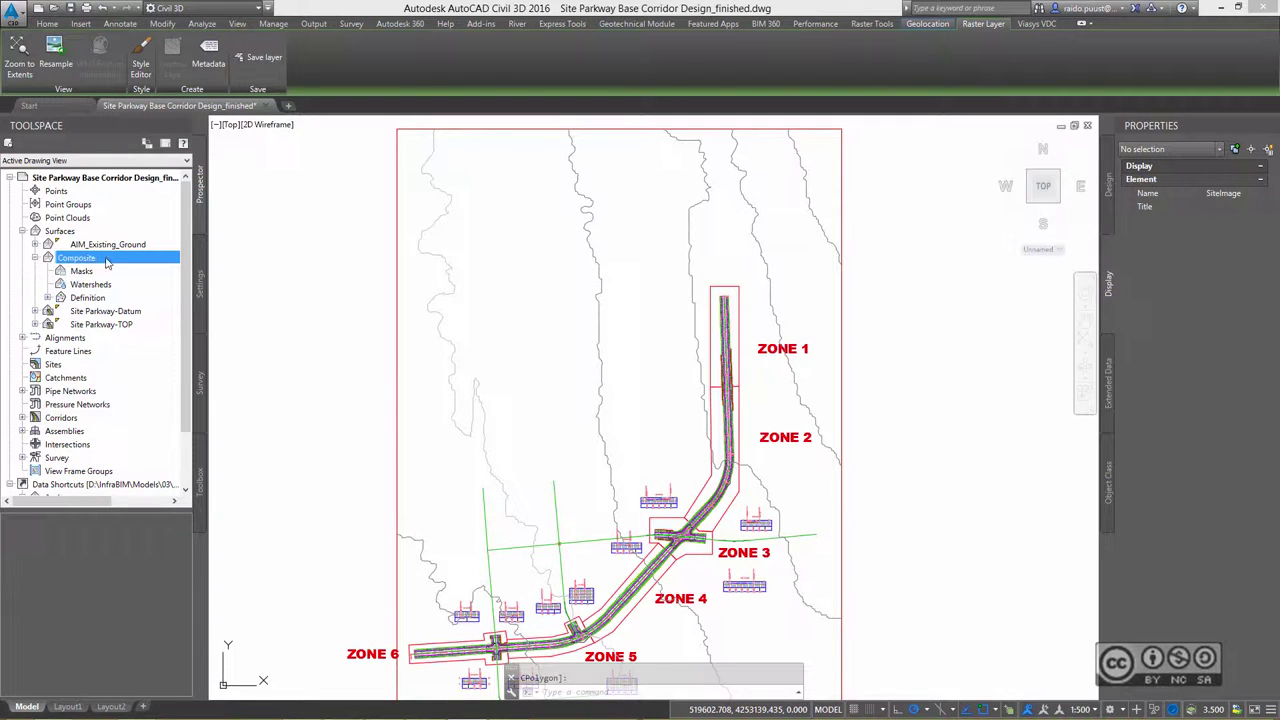
click(47, 298)
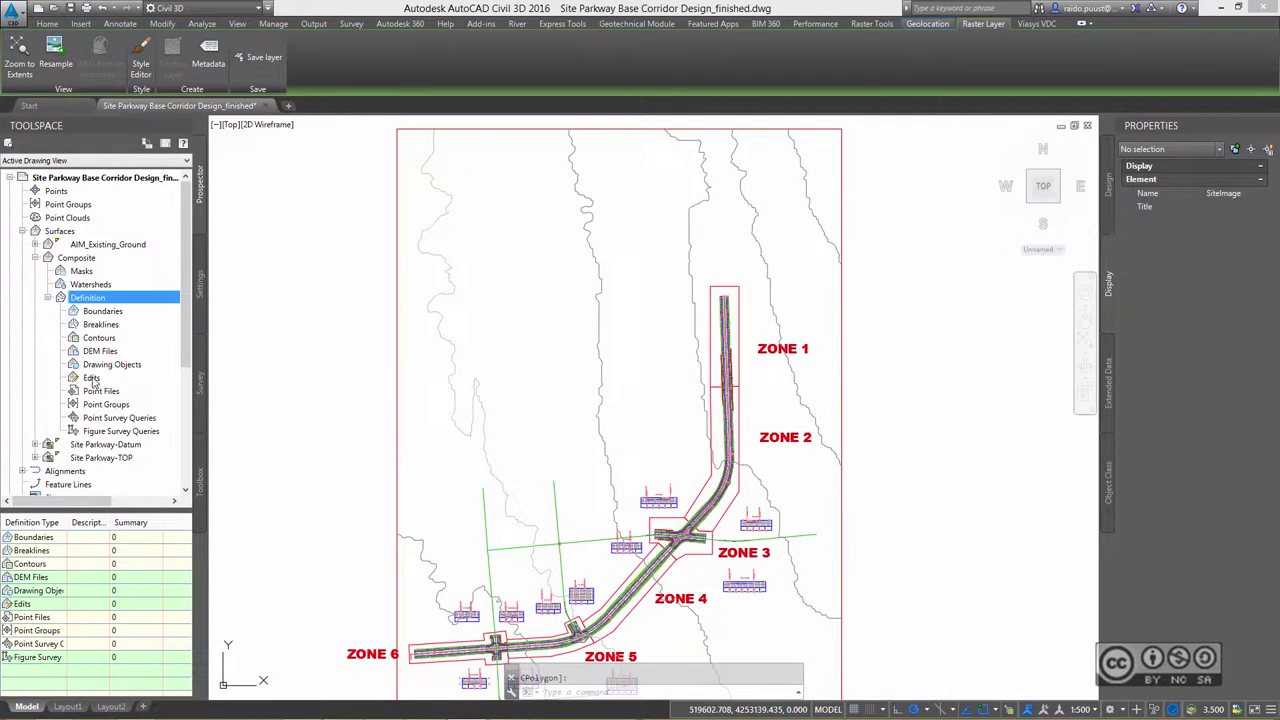
Step: Paste AIM_Existing_Ground into the Composite surface
right_click(90, 377)
click(144, 537)
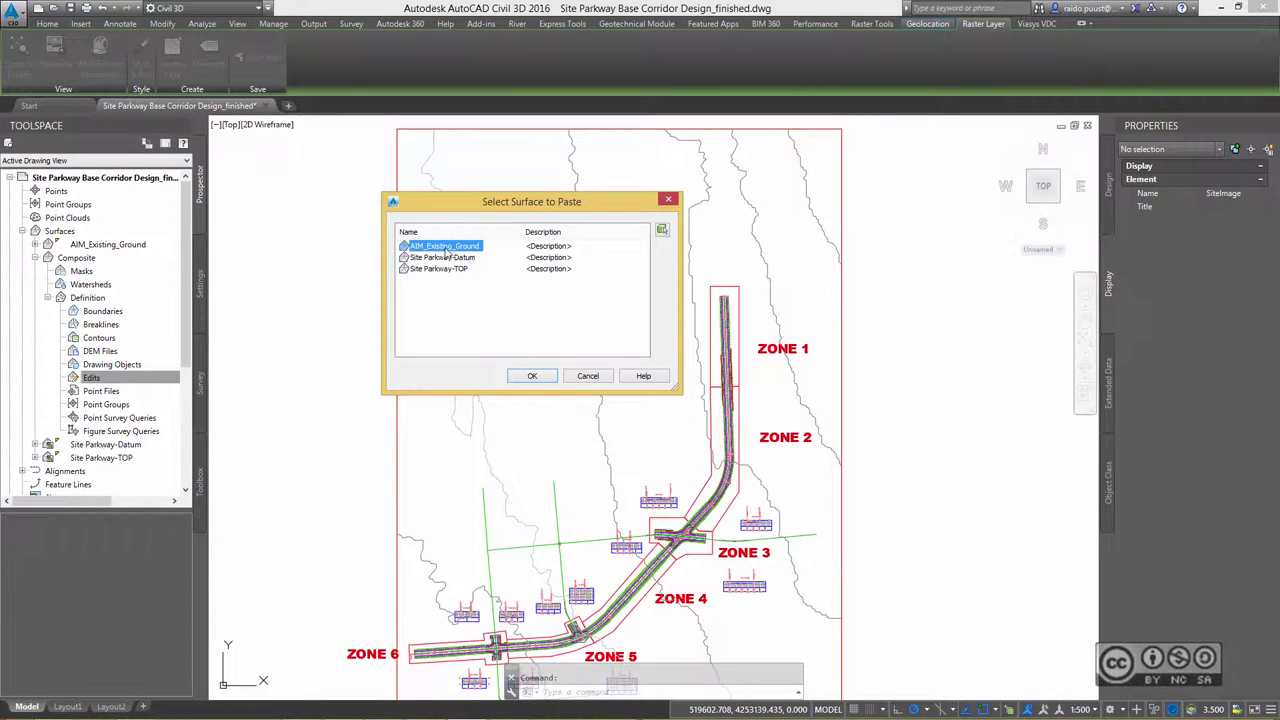
click(531, 376)
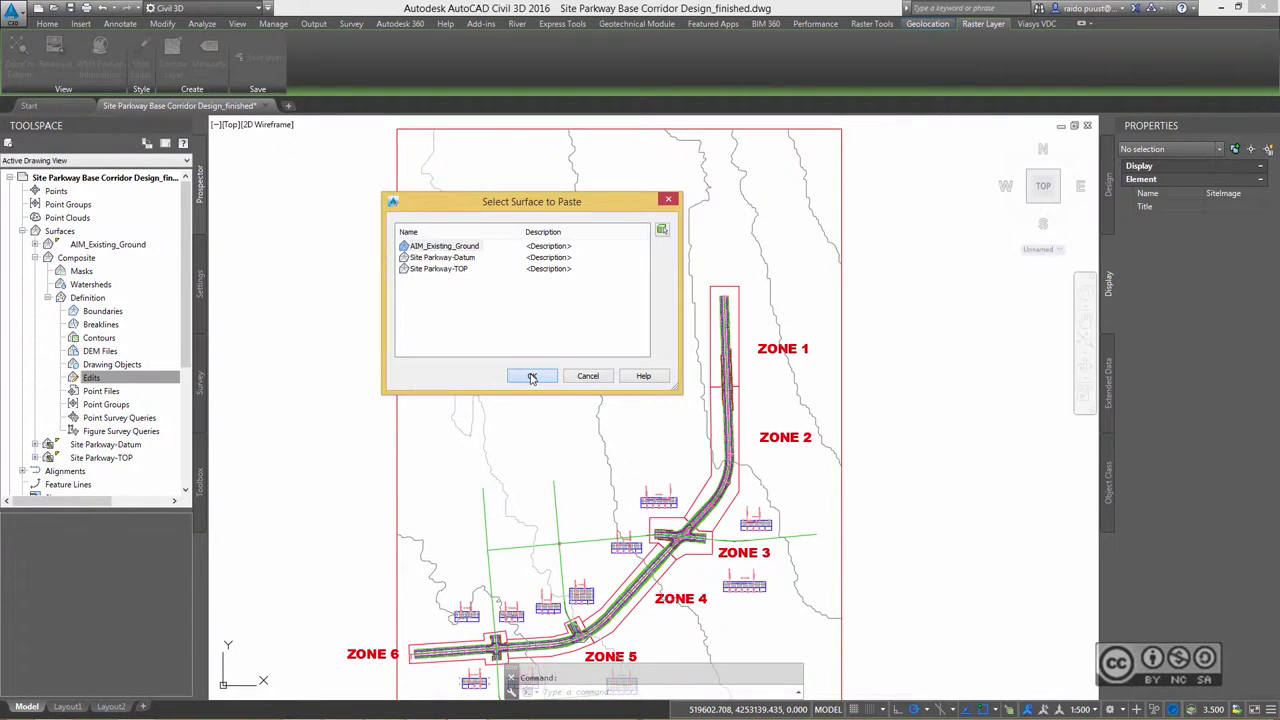
Step: Paste Site Parkway-Datum into Composite as the second edit, then collapse its tree
right_click(112, 380)
click(158, 539)
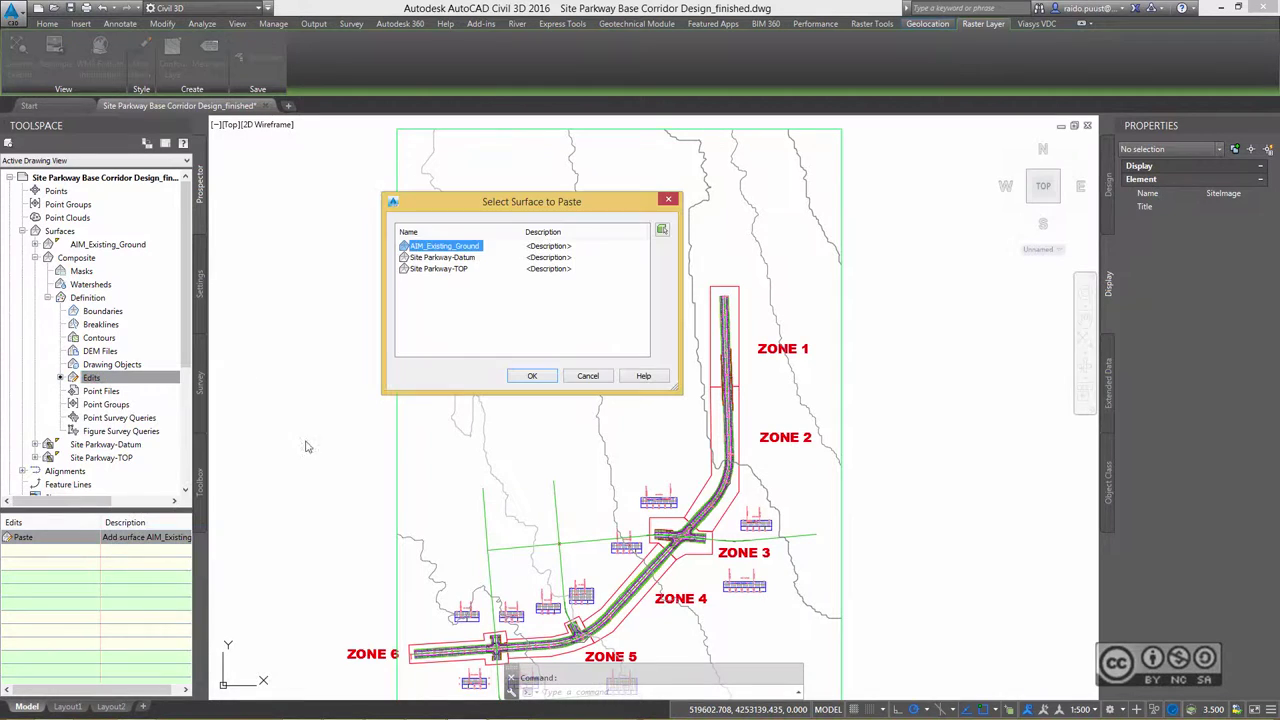
click(468, 258)
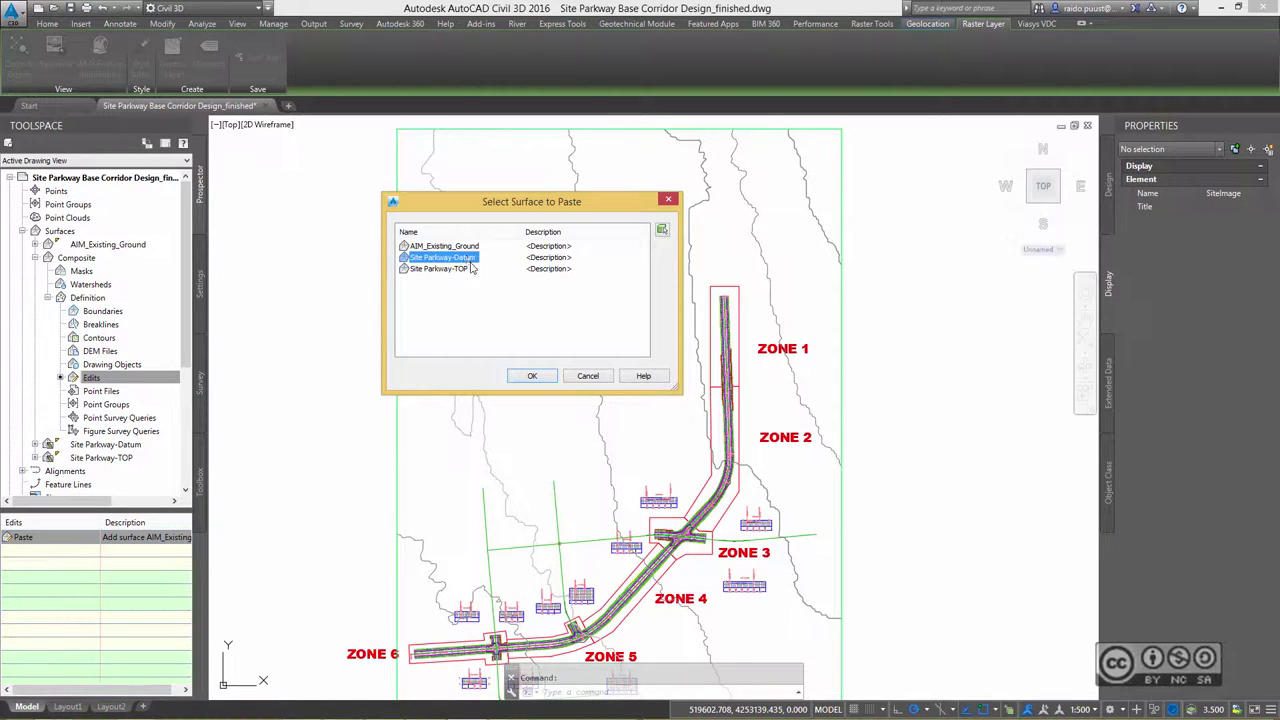
click(532, 376)
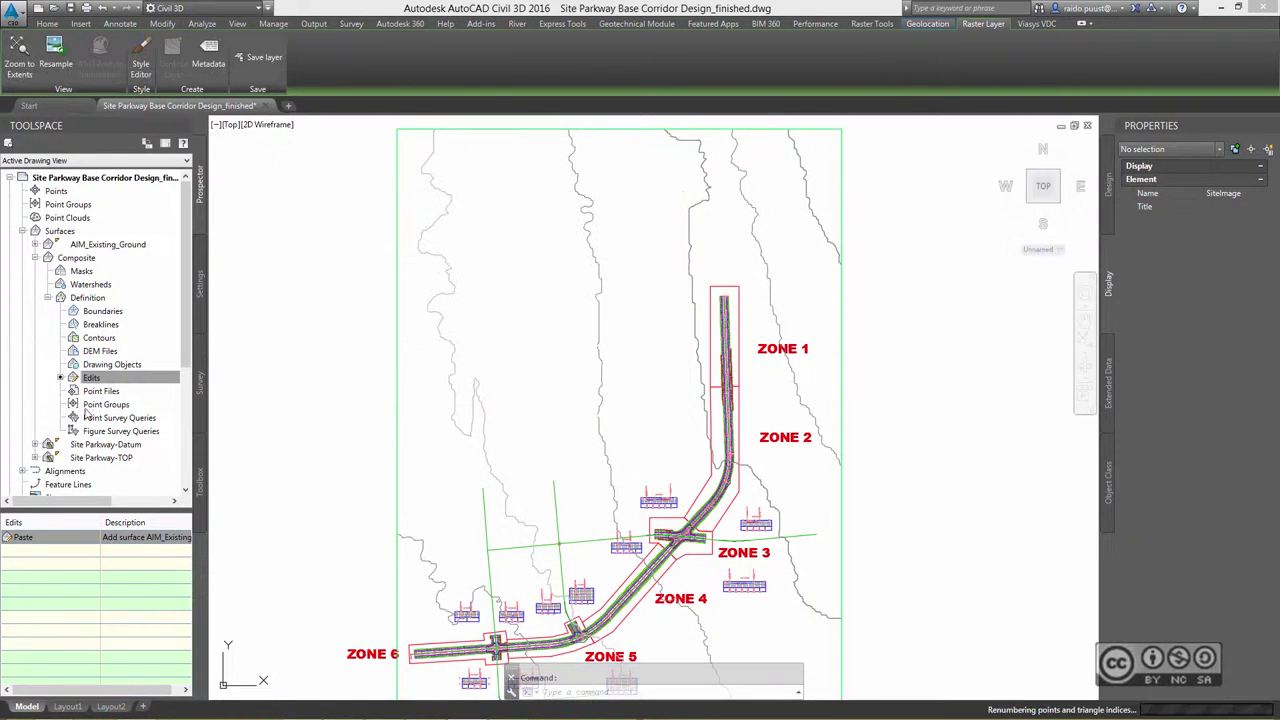
click(47, 297)
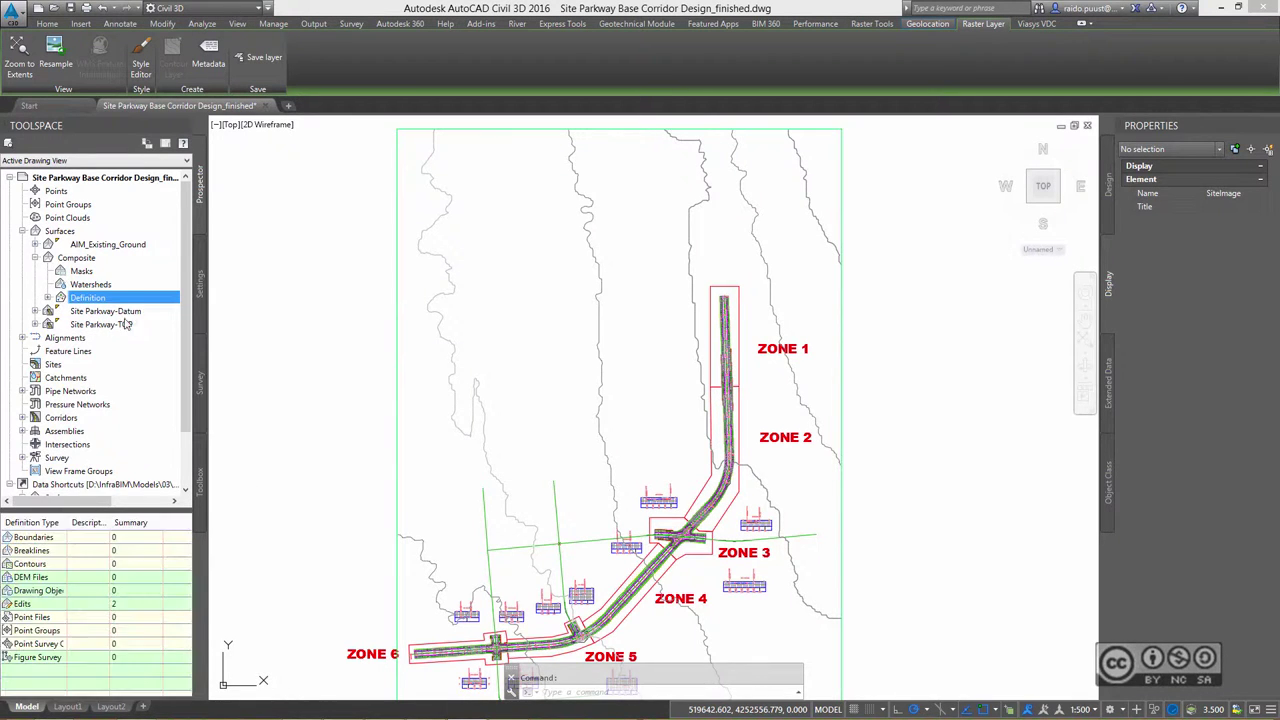
click(35, 257)
Step: Set AIM_Existing_Ground's style to _No Display from the Surfaces list
click(128, 246)
click(158, 566)
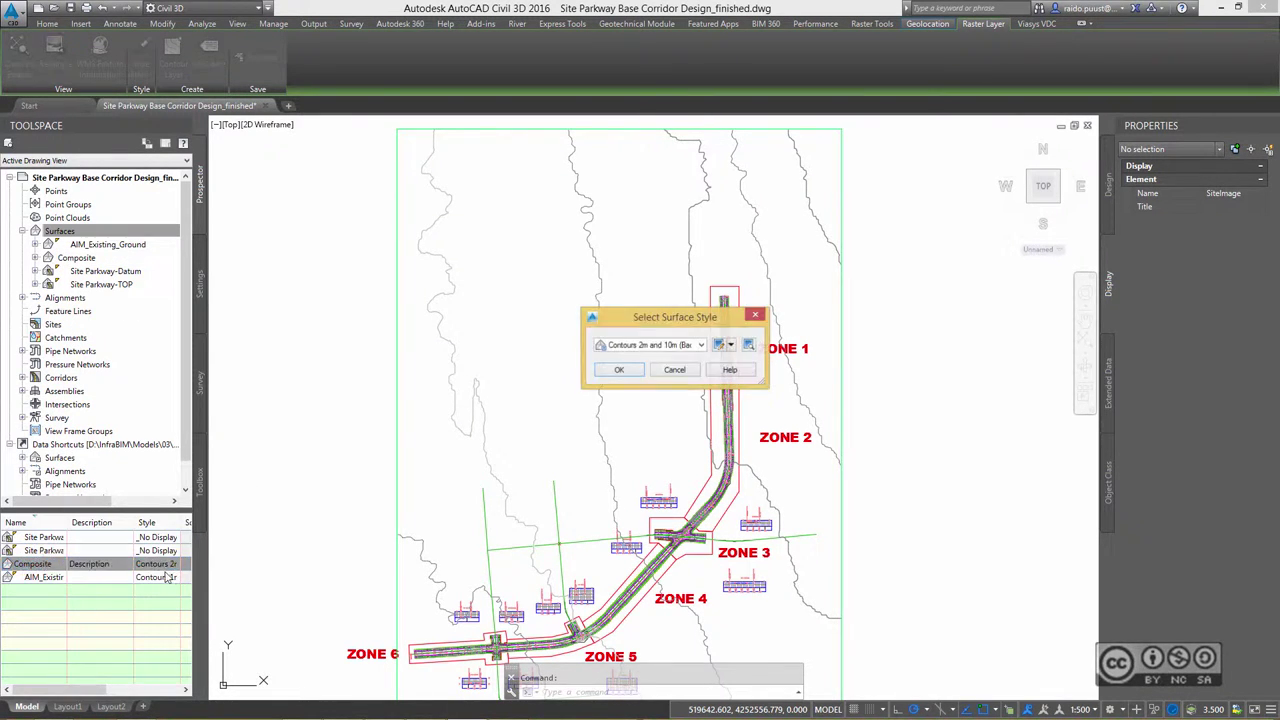
click(701, 345)
click(629, 409)
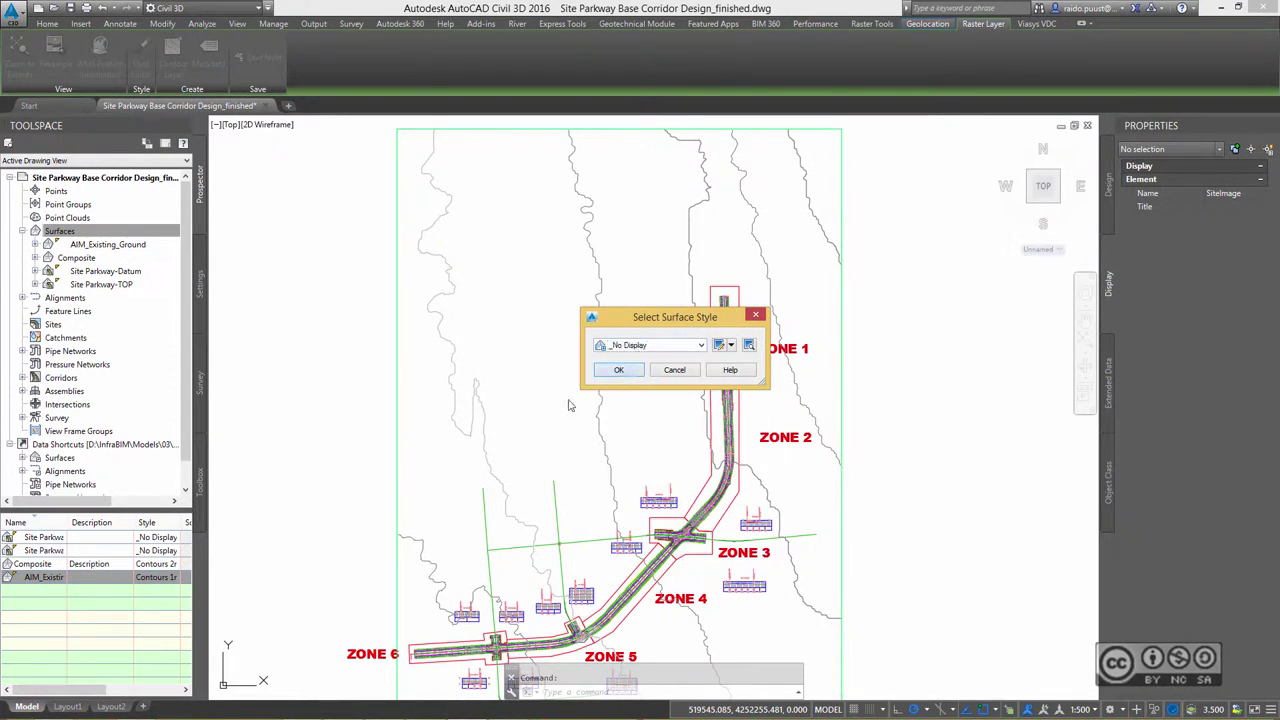
click(620, 371)
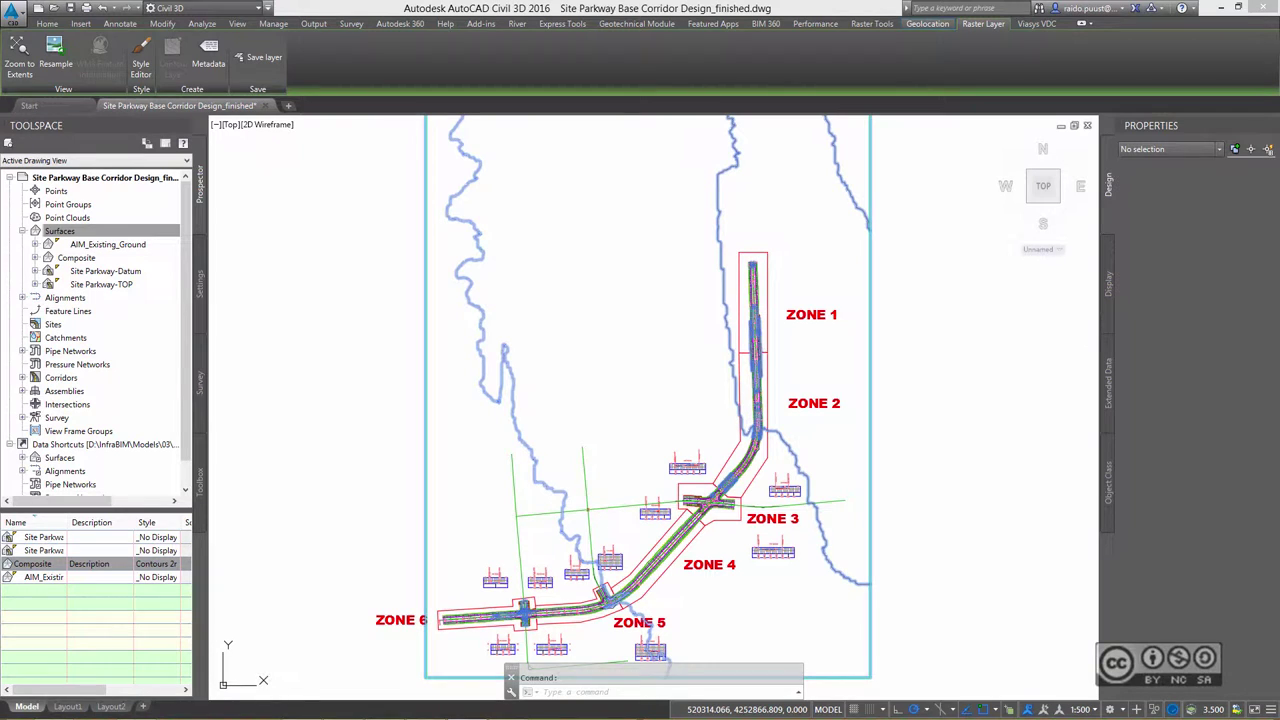
click(571, 252)
right_click(571, 252)
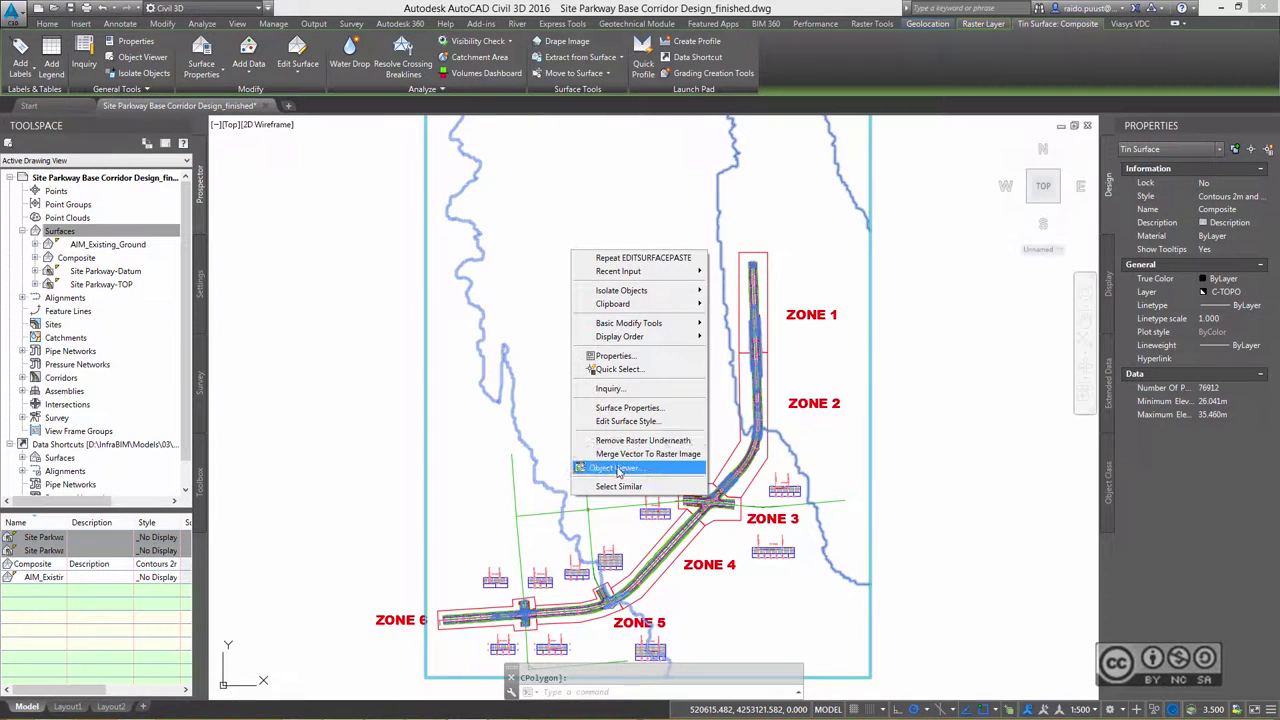
click(619, 469)
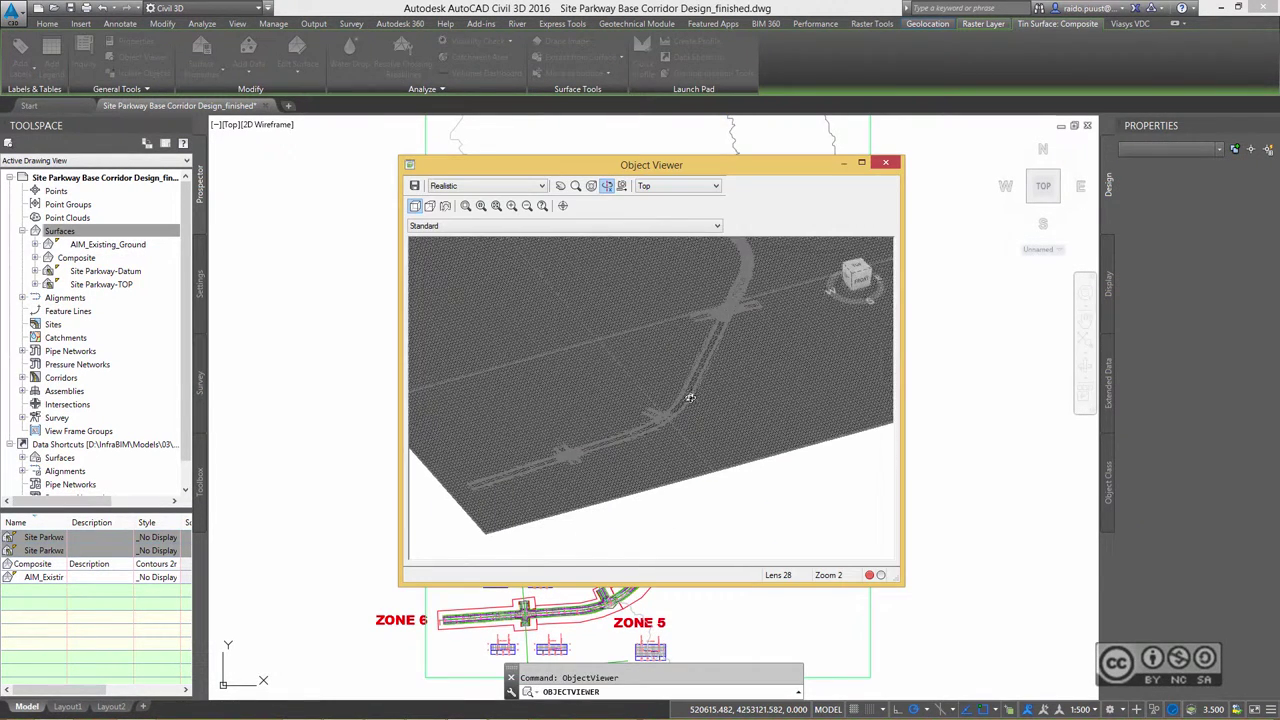
drag(593, 394, 594, 412)
mouse_move(690, 378)
mouse_down()
mouse_move(621, 399)
mouse_move(649, 391)
mouse_up()
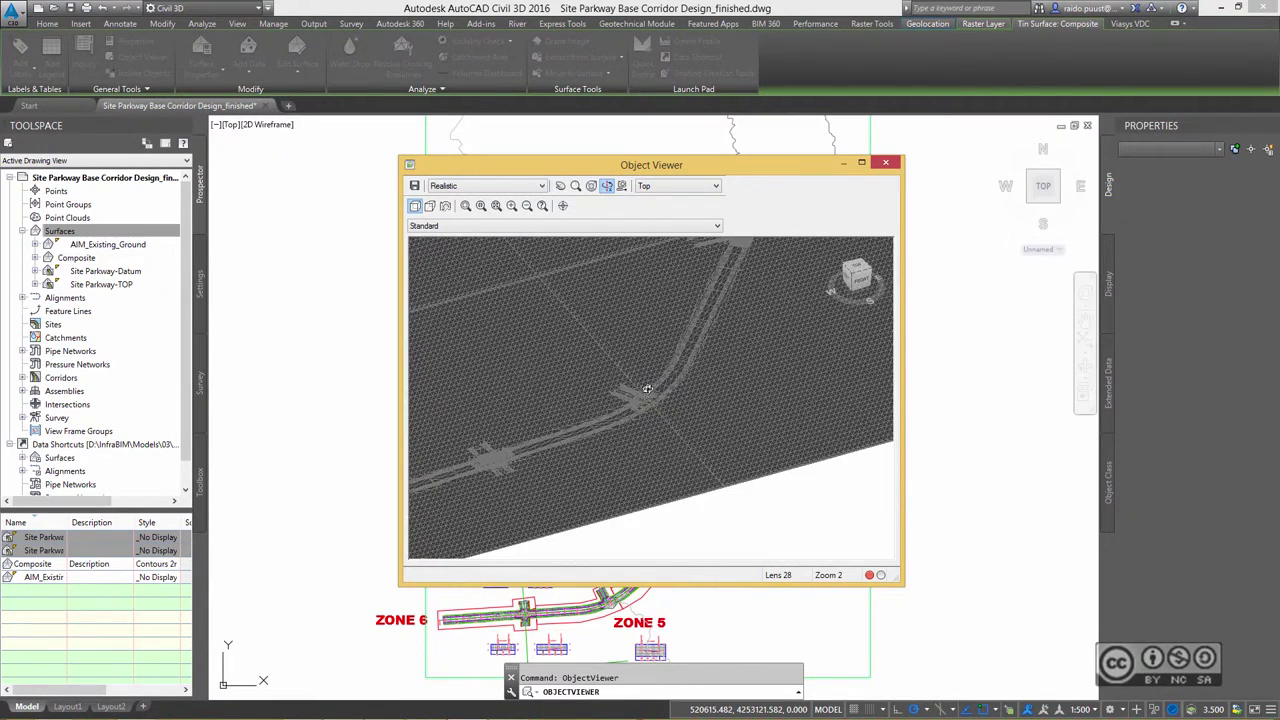
mouse_move(671, 342)
mouse_down()
mouse_move(641, 369)
mouse_move(660, 340)
mouse_up()
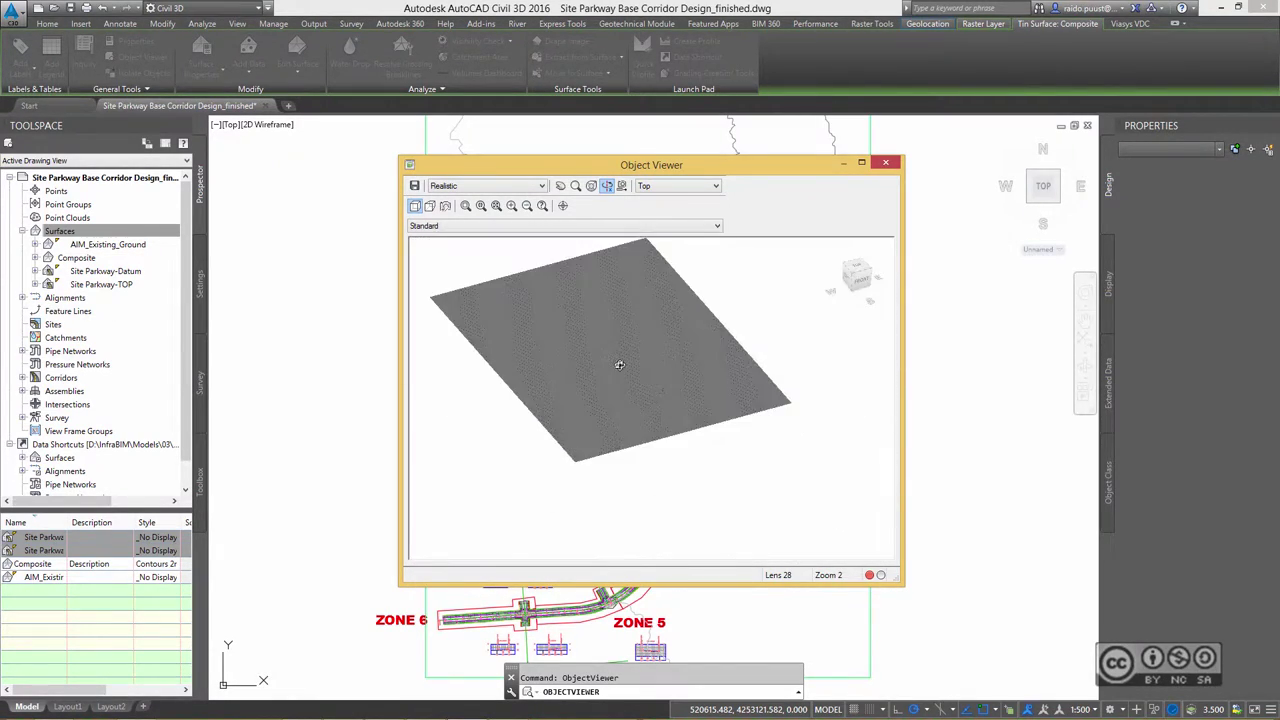
click(885, 162)
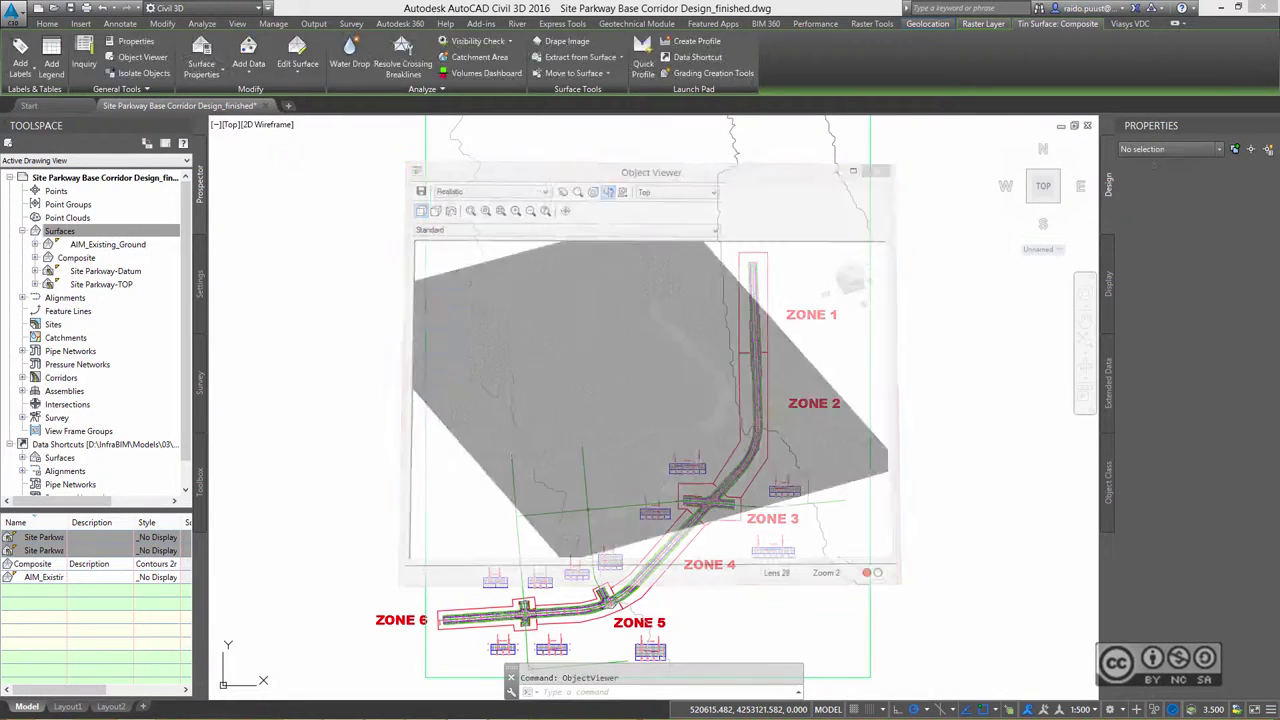
Step: Save the Site Parkway Base Corridor Design_finished drawing with Ctrl+S, then switch from the Home tab to the Output tab
scroll(600, 282, down, 1)
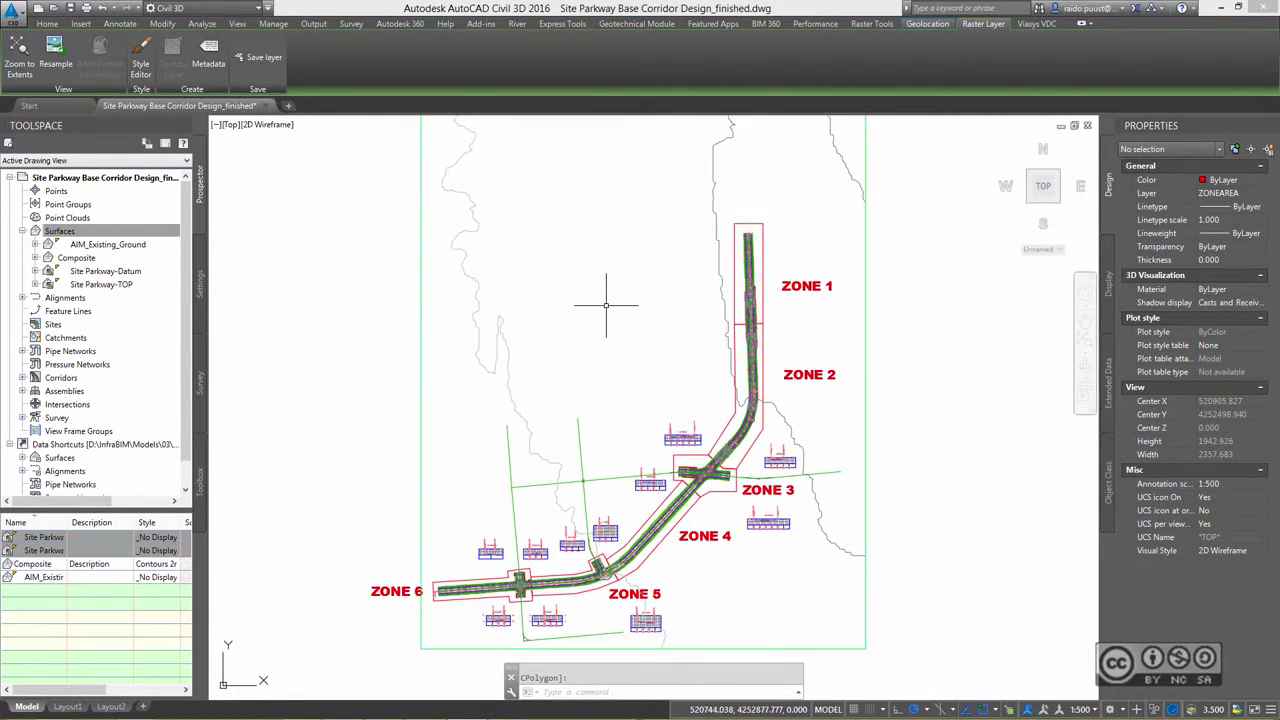
scroll(600, 282, down, 3)
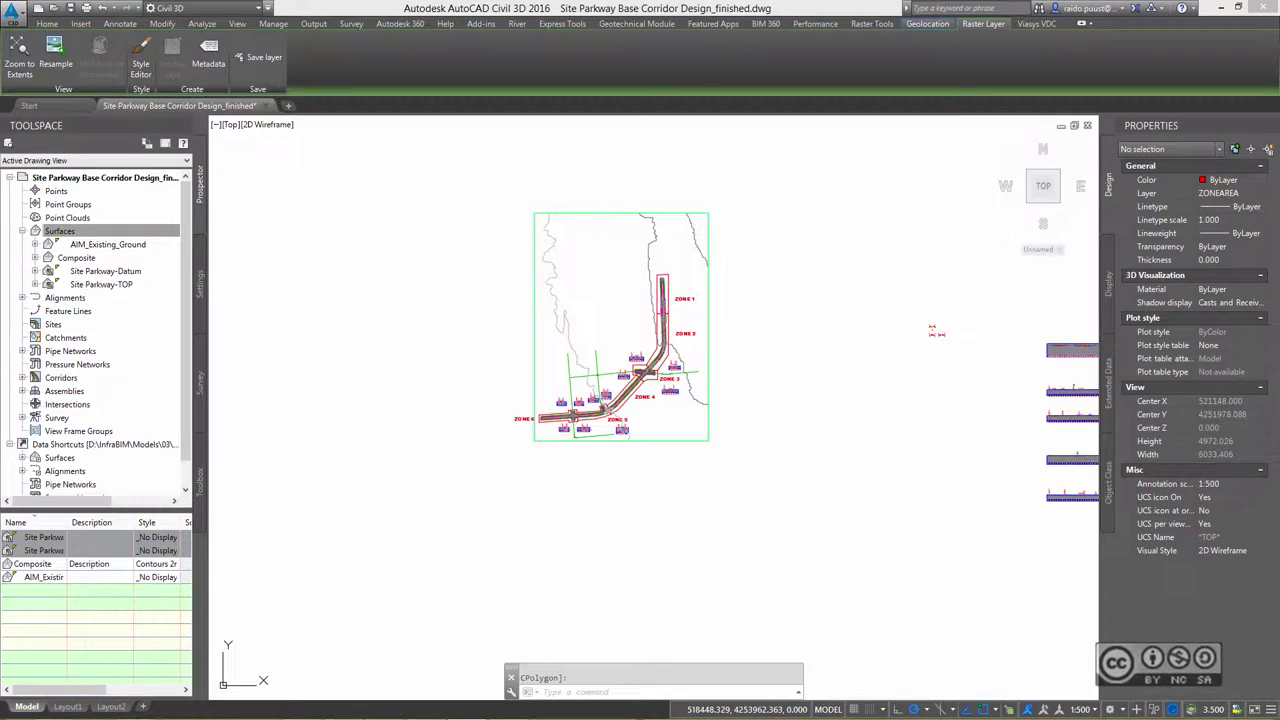
key(ctrl+s)
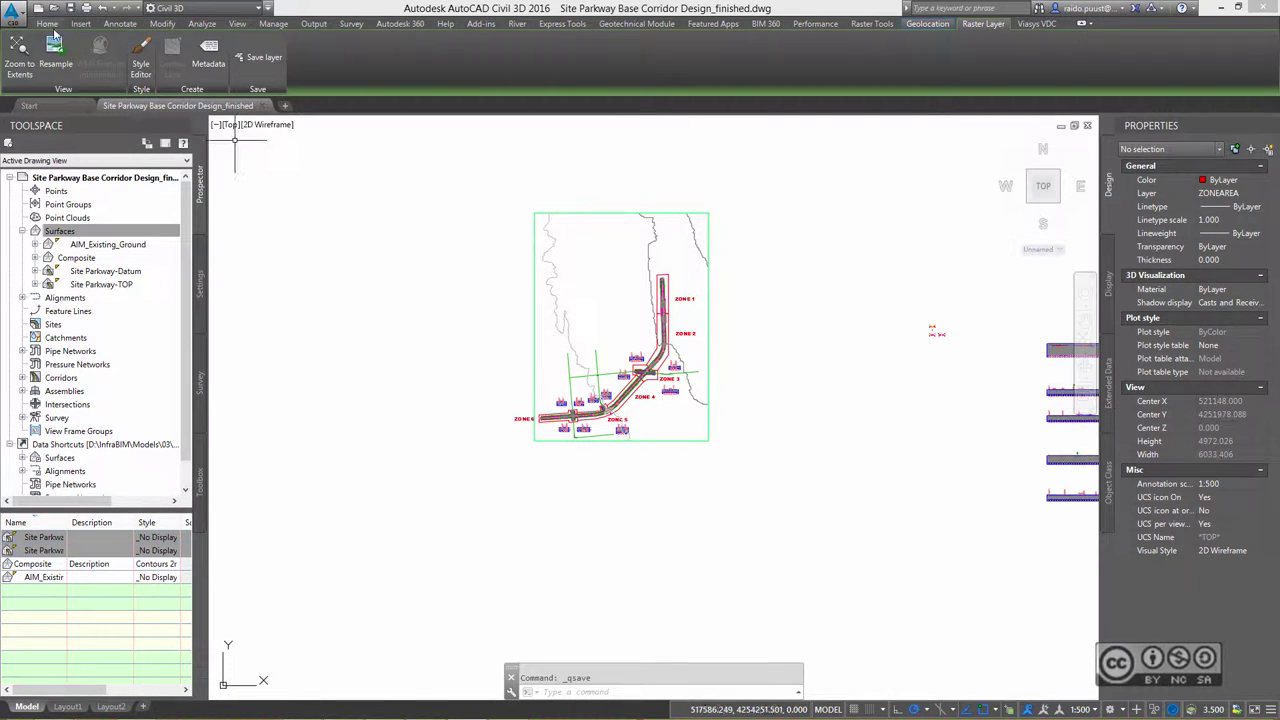
click(48, 23)
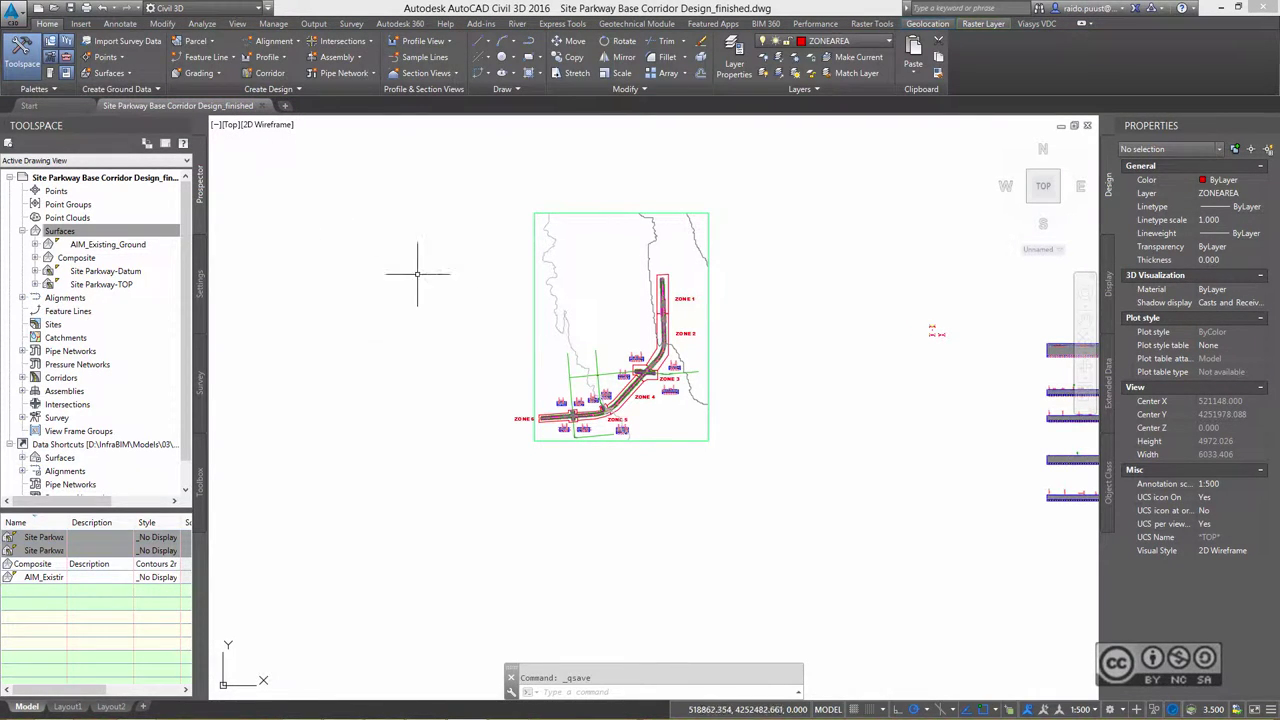
click(313, 23)
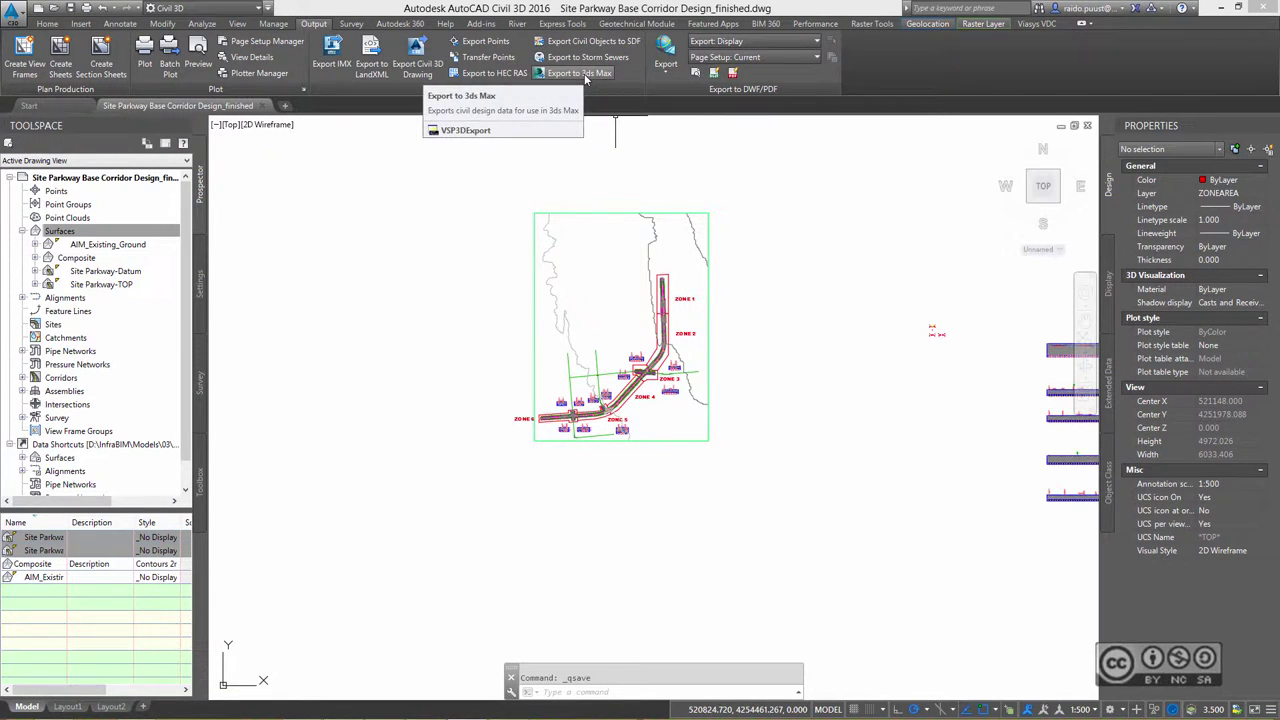
Step: Export the corridor and Composite surface to a Civil View .vsp3d file, excluding AIM_Existing_Ground
click(585, 77)
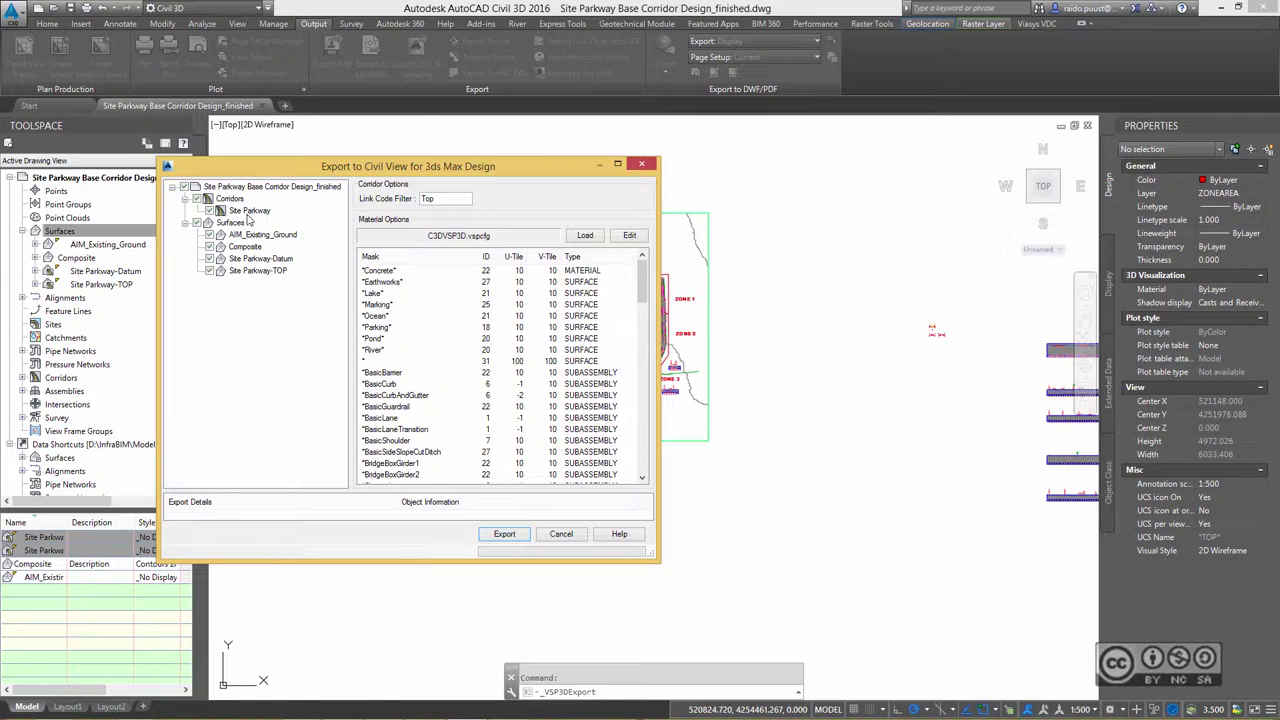
click(210, 235)
click(511, 537)
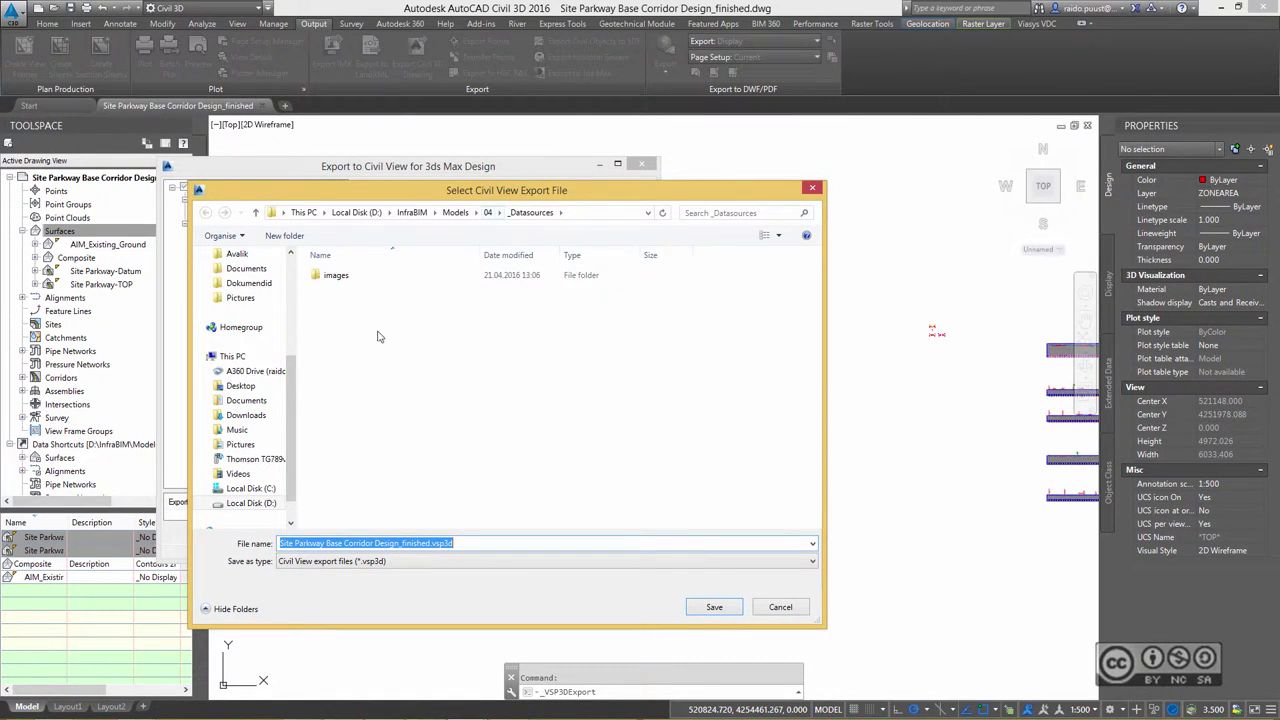
click(714, 607)
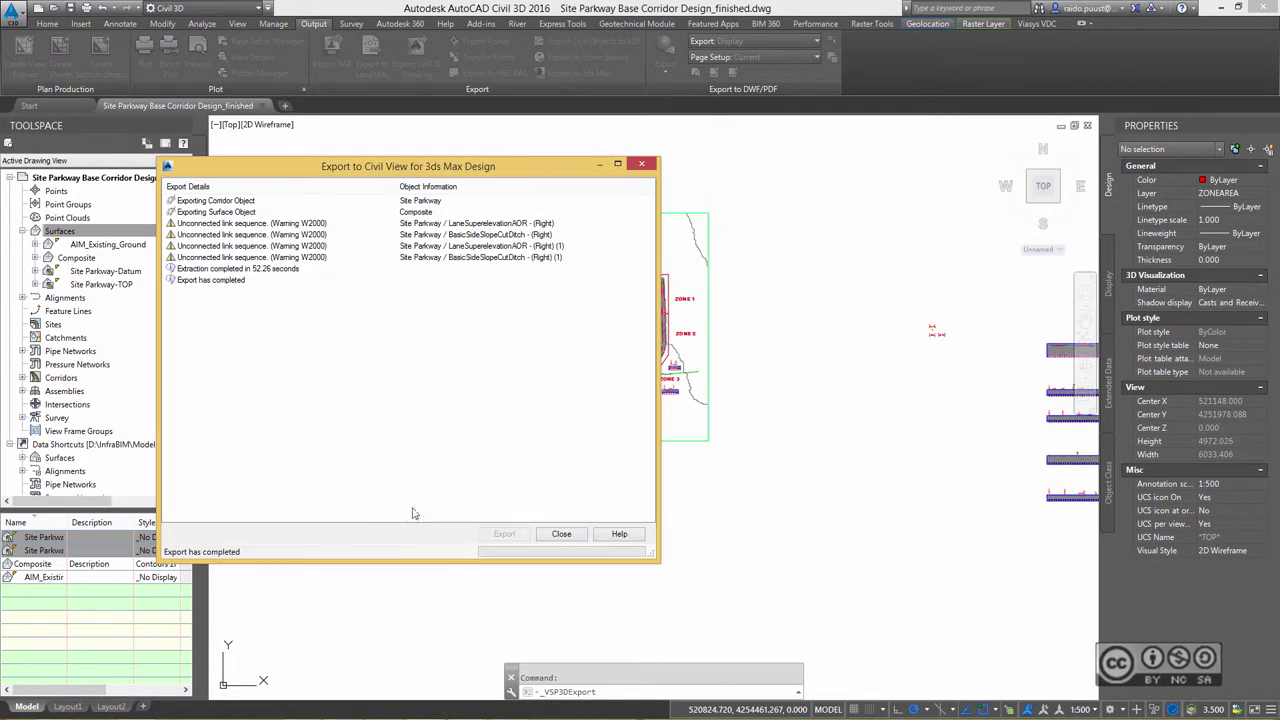
click(561, 533)
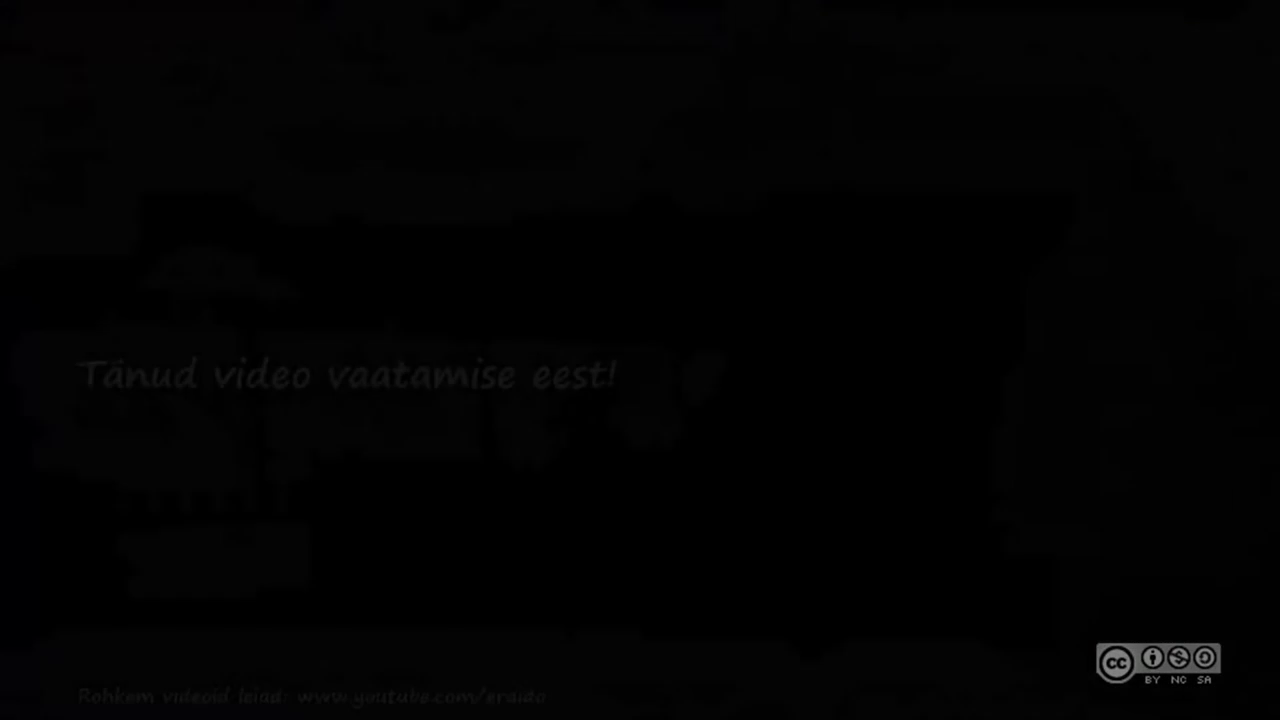